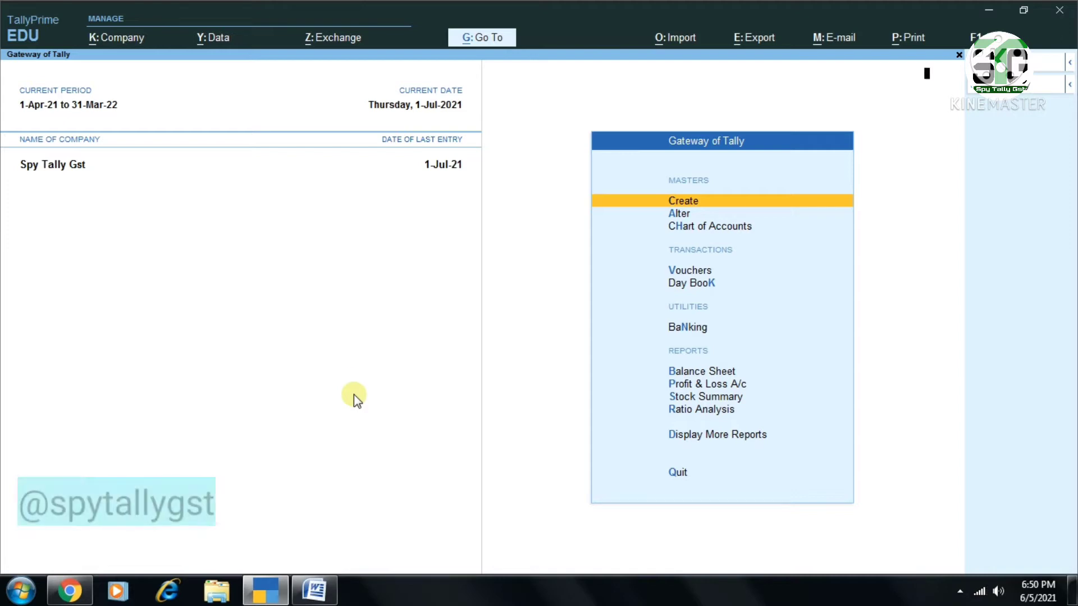
Step: Start a purchase voucher dated 1-Jul-21 with supplier invoice number 12 and invoice date 1-Jul-21
key(v)
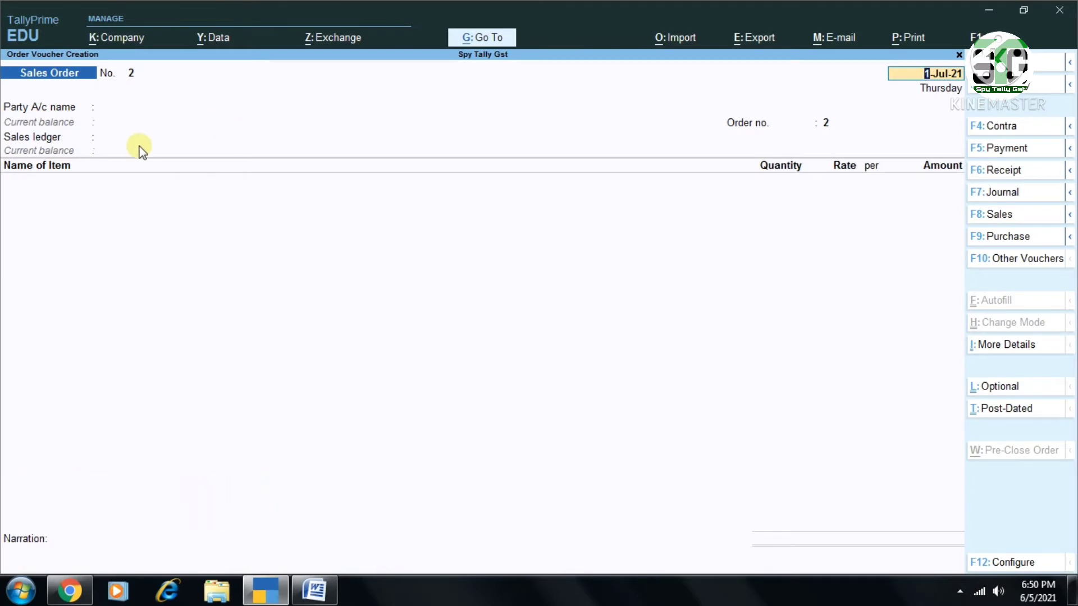
key(F9)
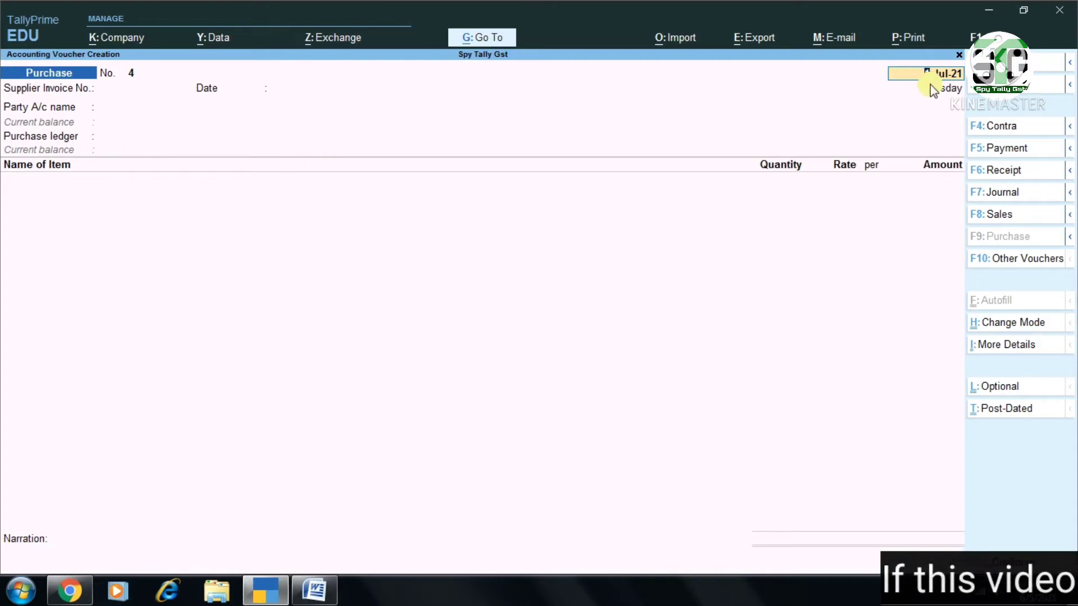
key(Return)
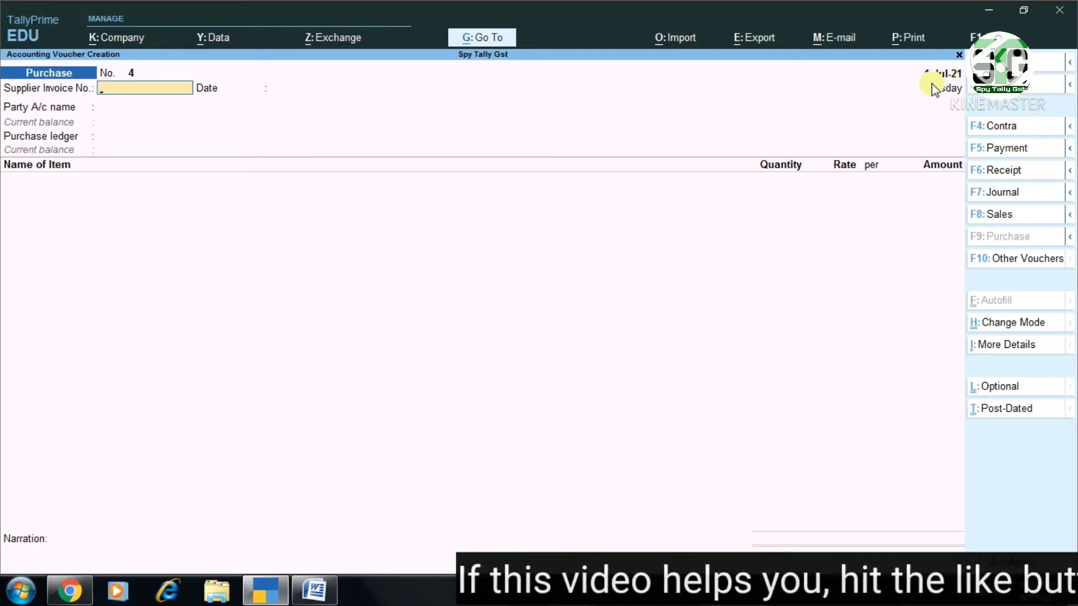
text(12)
key(Return)
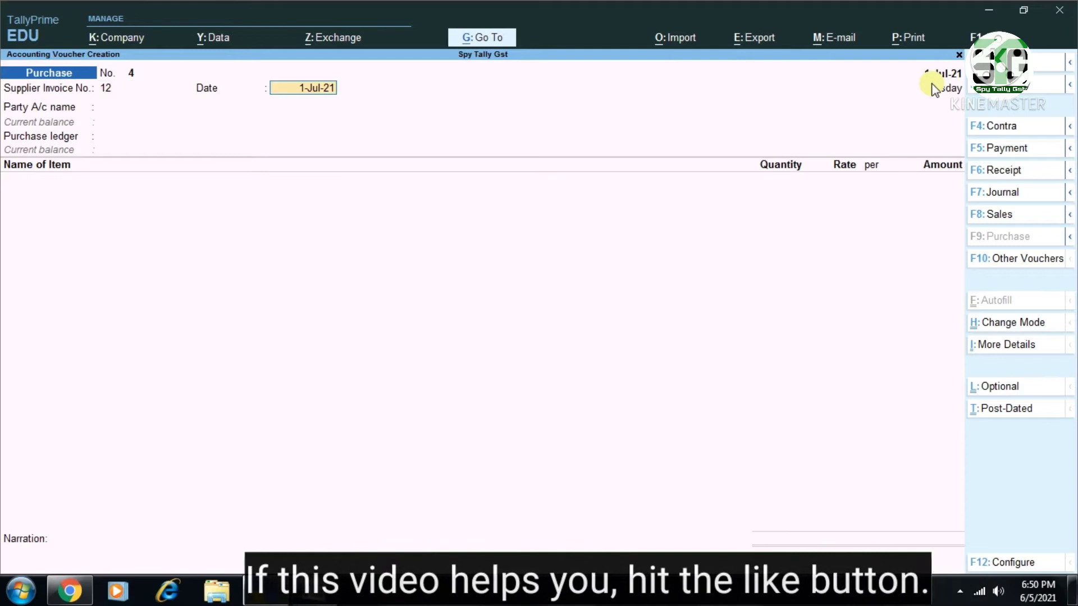
key(Return)
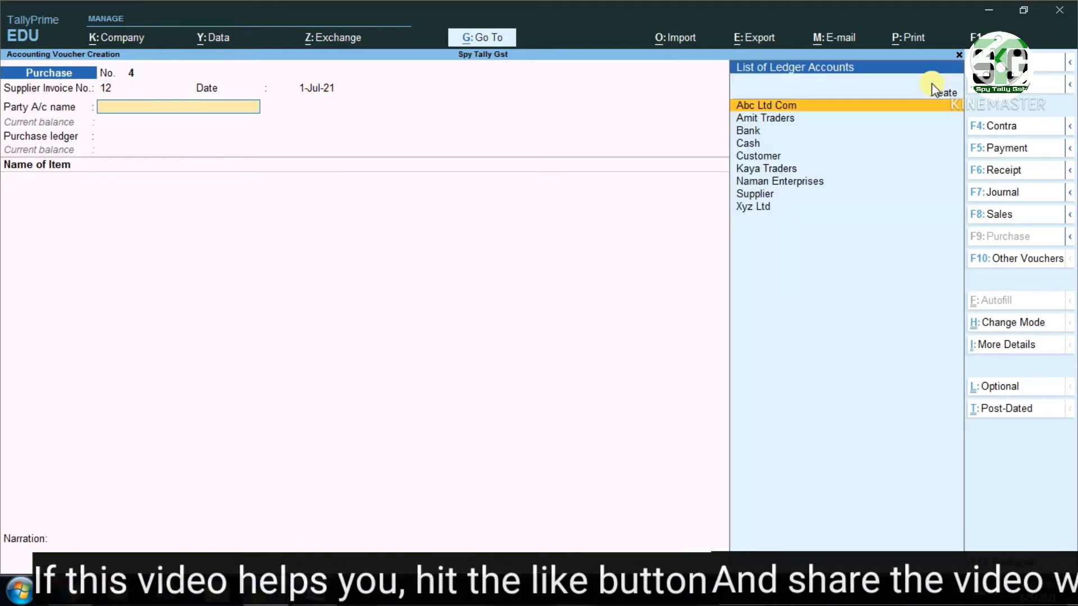
Step: Choose Amit Traders as the party account and return from the receipt details to the party field
text(Ami)
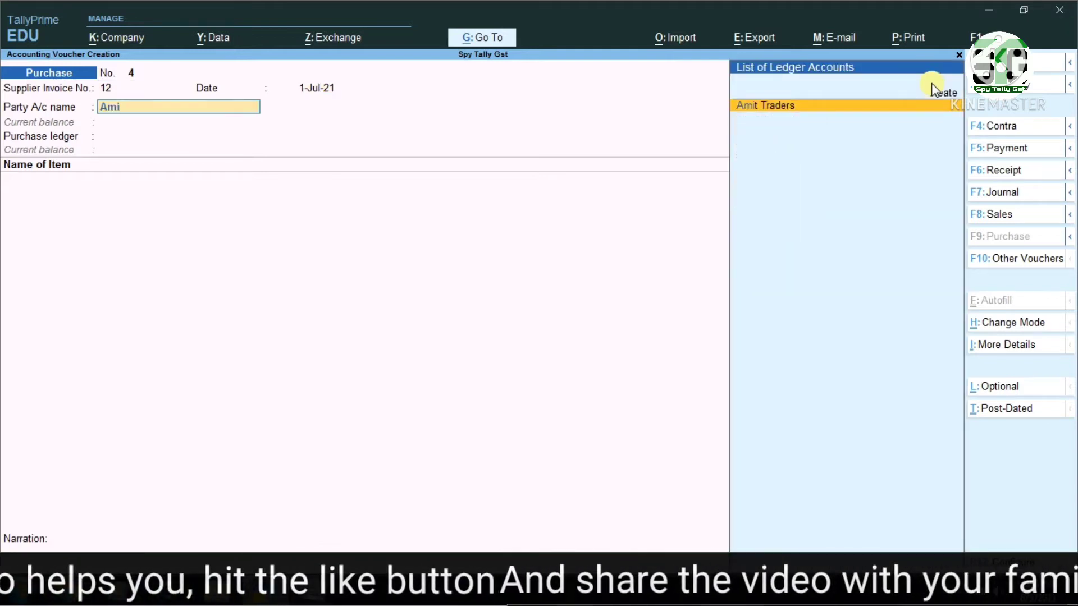
key(Return)
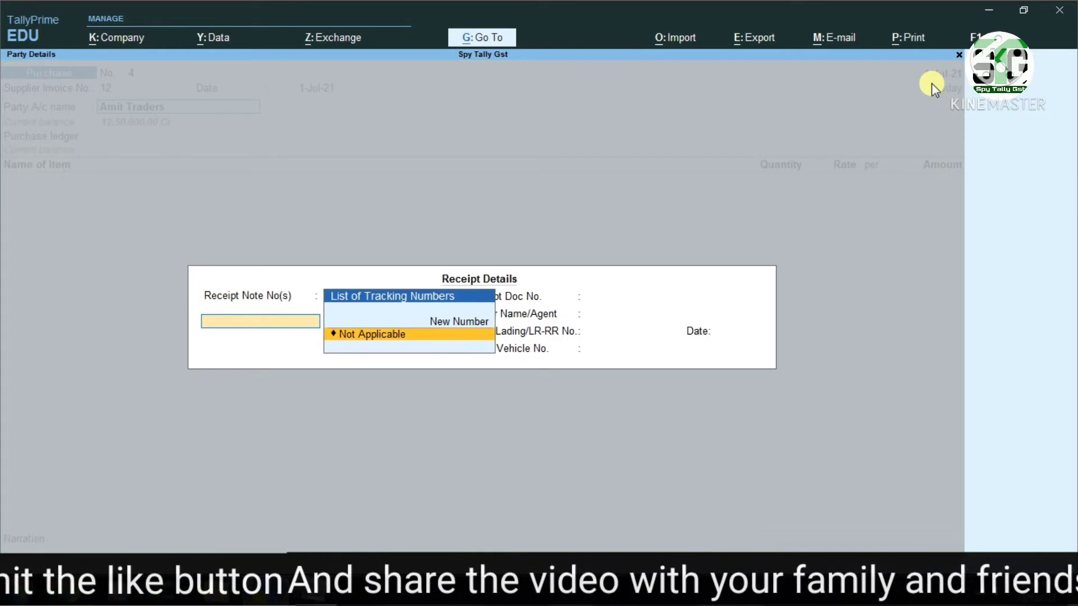
key(Escape)
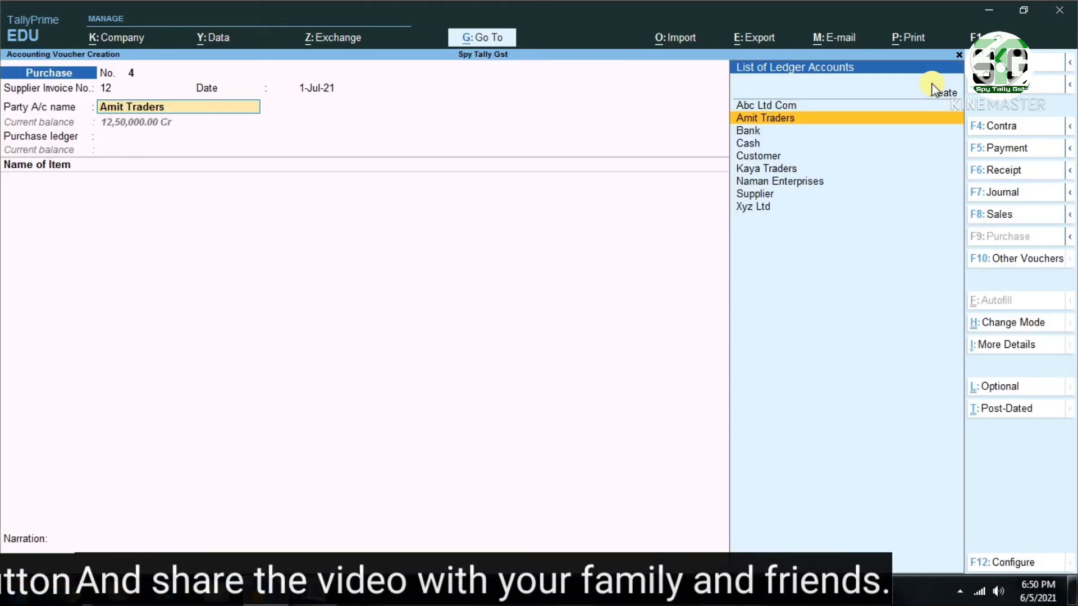
Step: Open the Amit Traders ledger for alteration and review its name, parent group and mailing address
key(ctrl+Return)
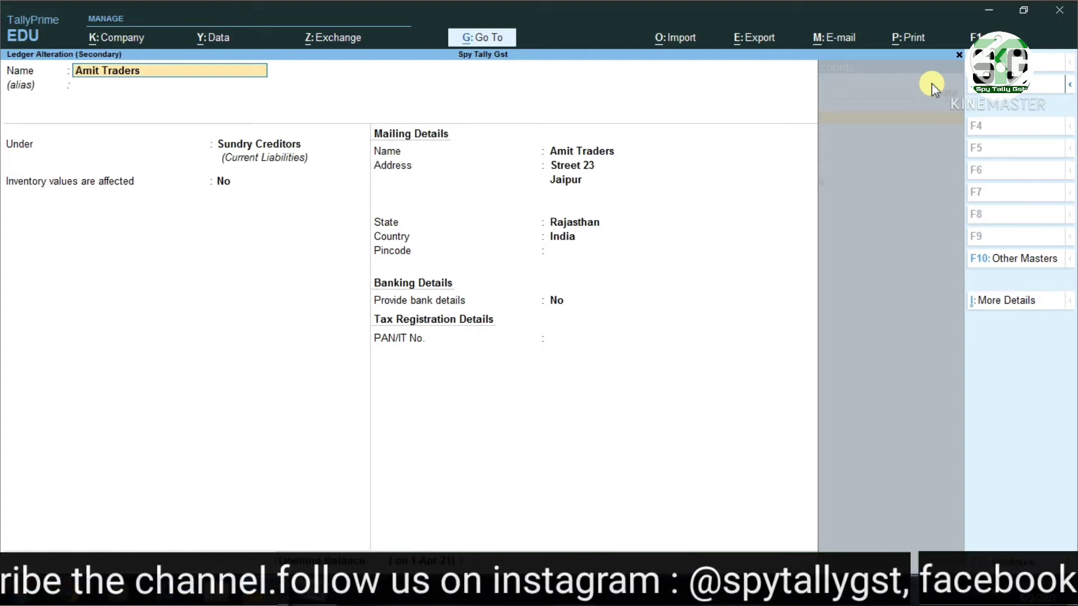
key(BackSpace)
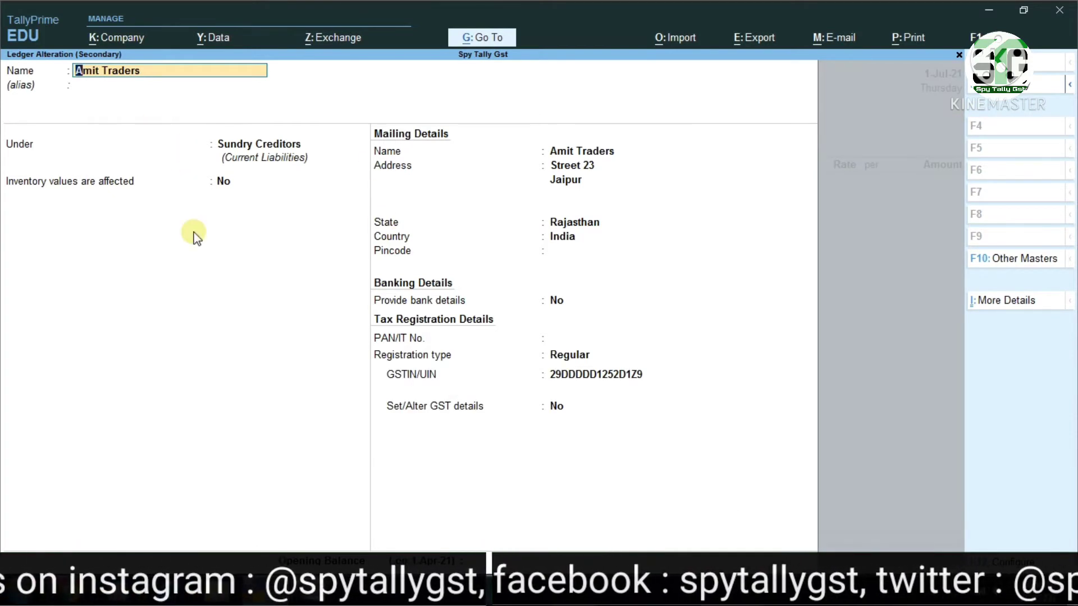
key(Return)
key(Return)
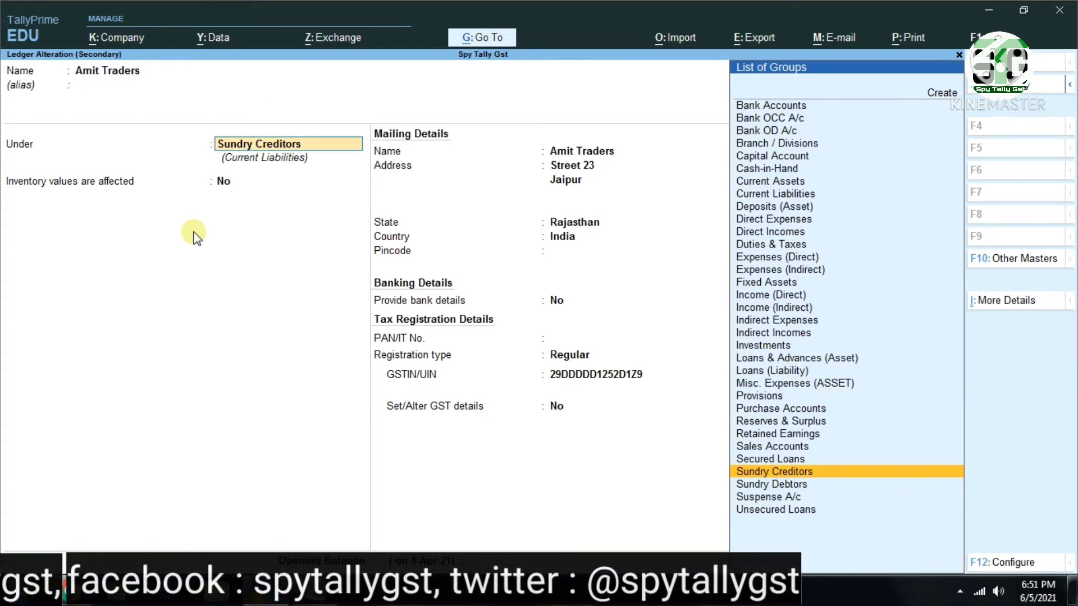
key(Return)
key(Return)
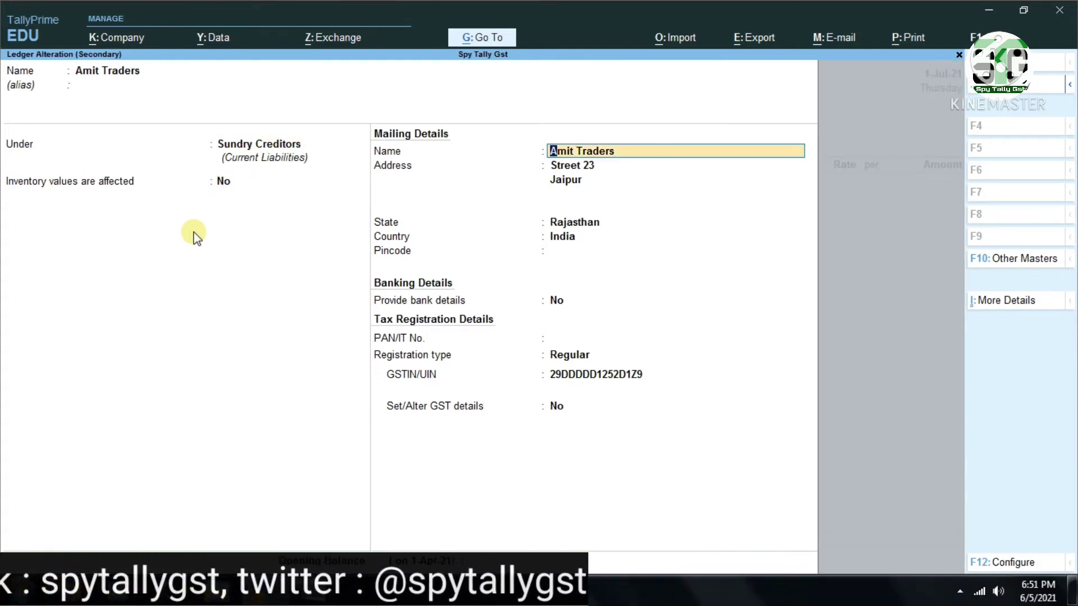
key(Return)
key(Return)
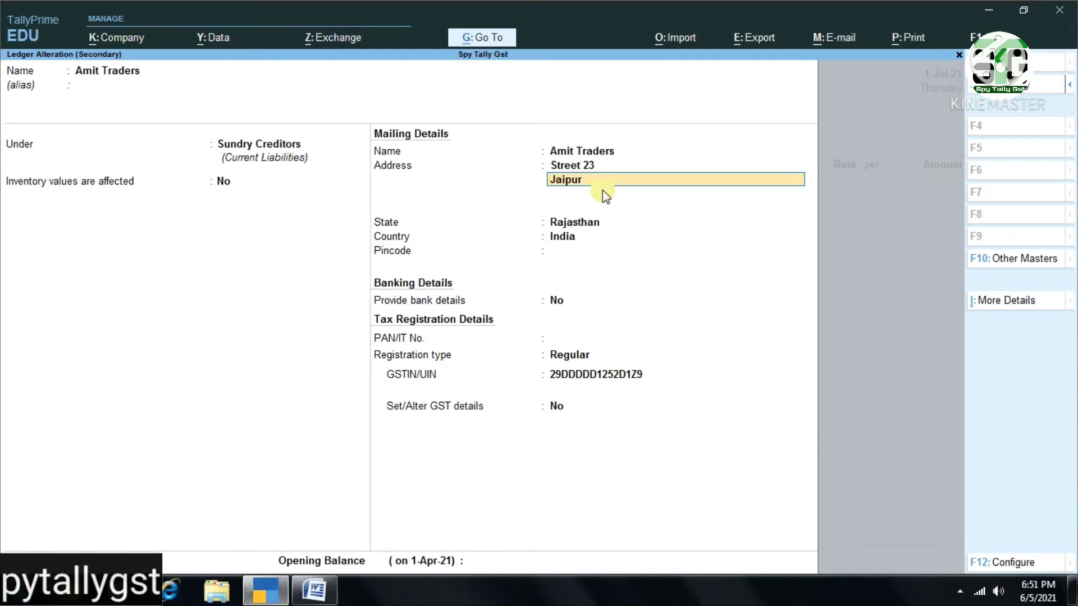
key(Return)
key(Return)
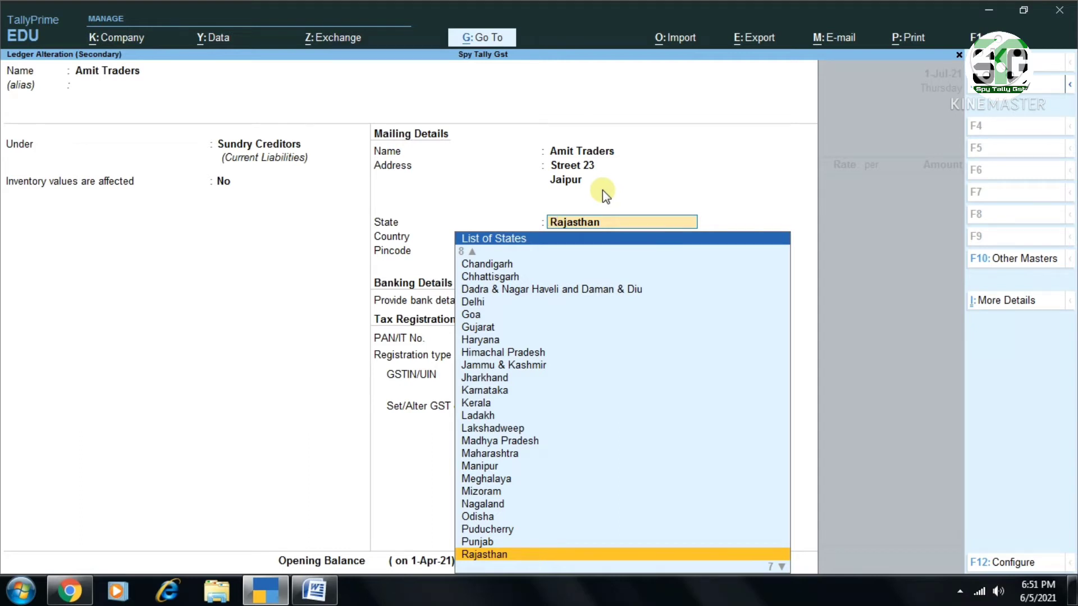
Step: Review the party ledger's state, country, bank and tax registration details, keeping Regular as the registration type
key(Return)
key(Return)
key(Return)
key(Return)
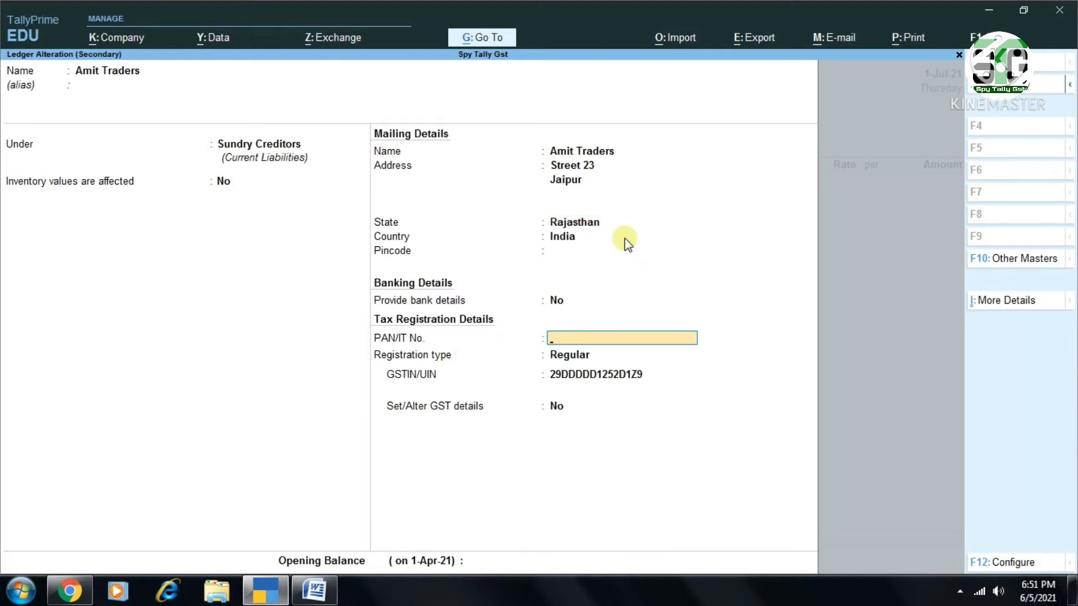
key(Return)
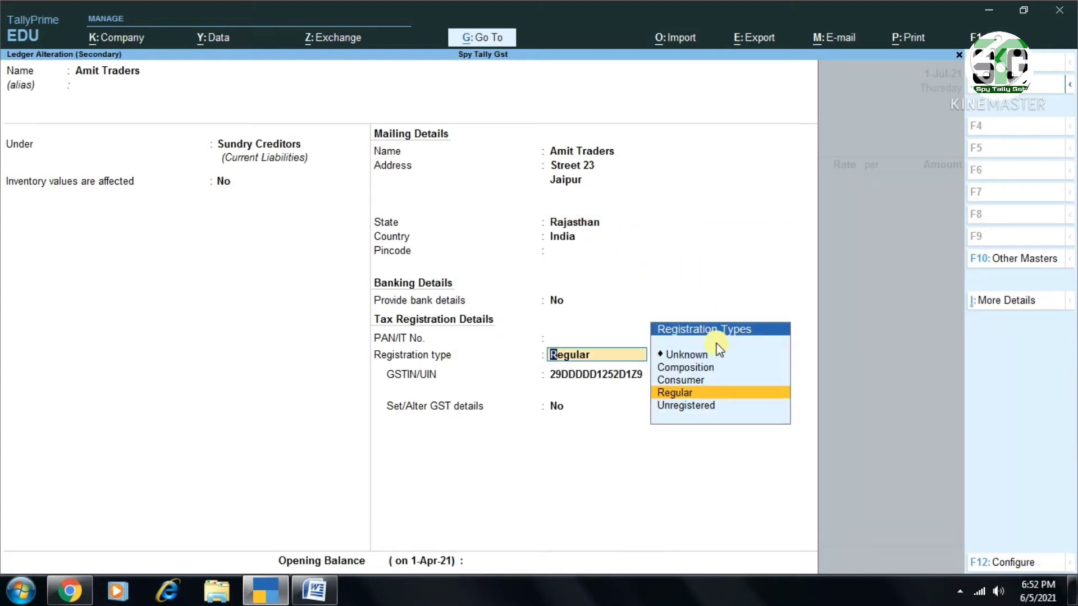
click(672, 393)
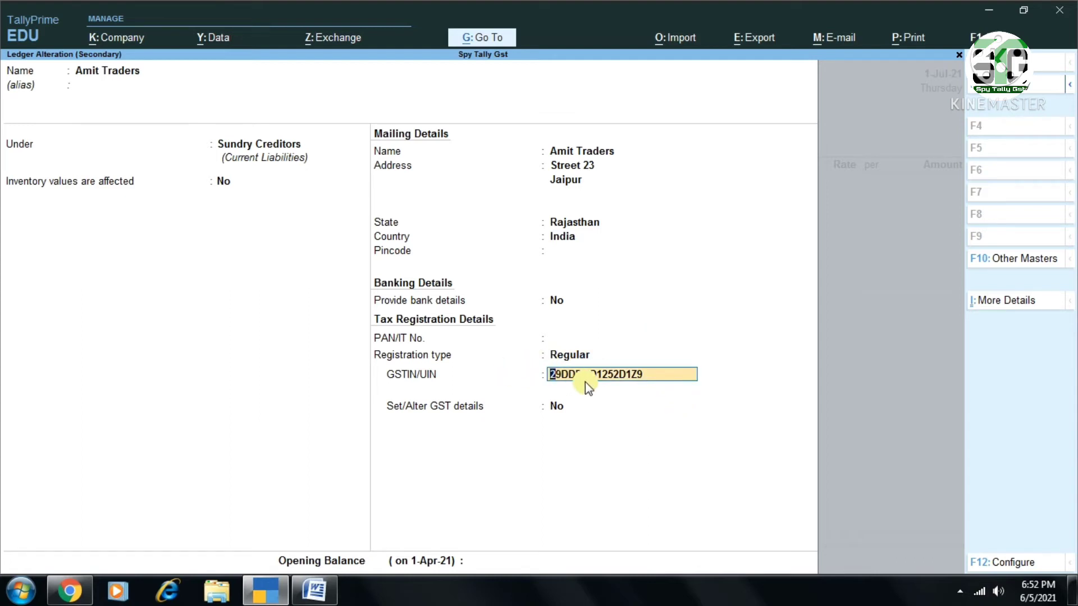
key(Return)
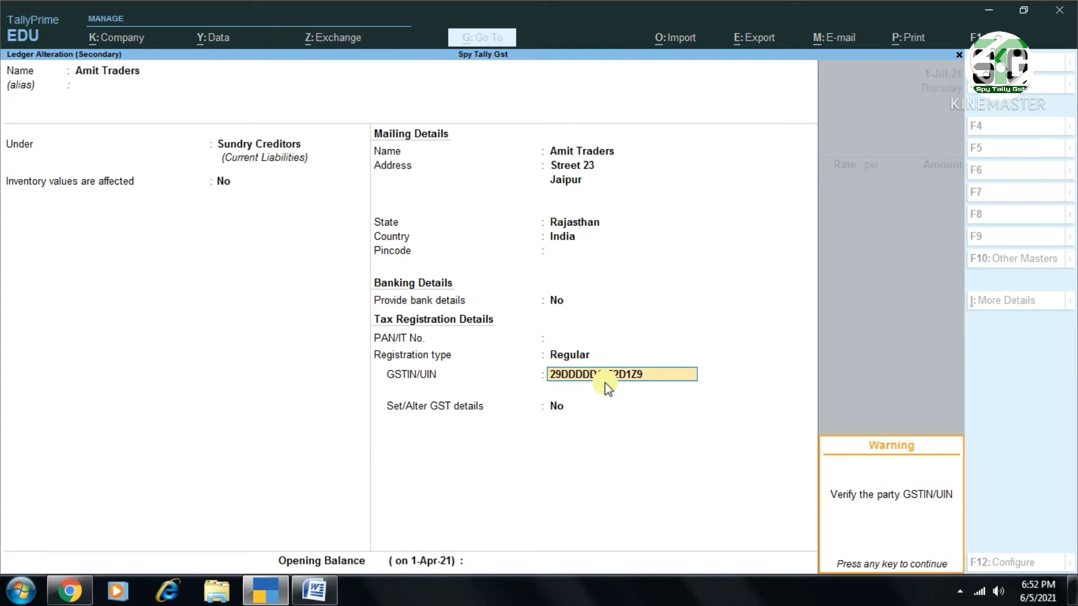
key(Return)
key(Return)
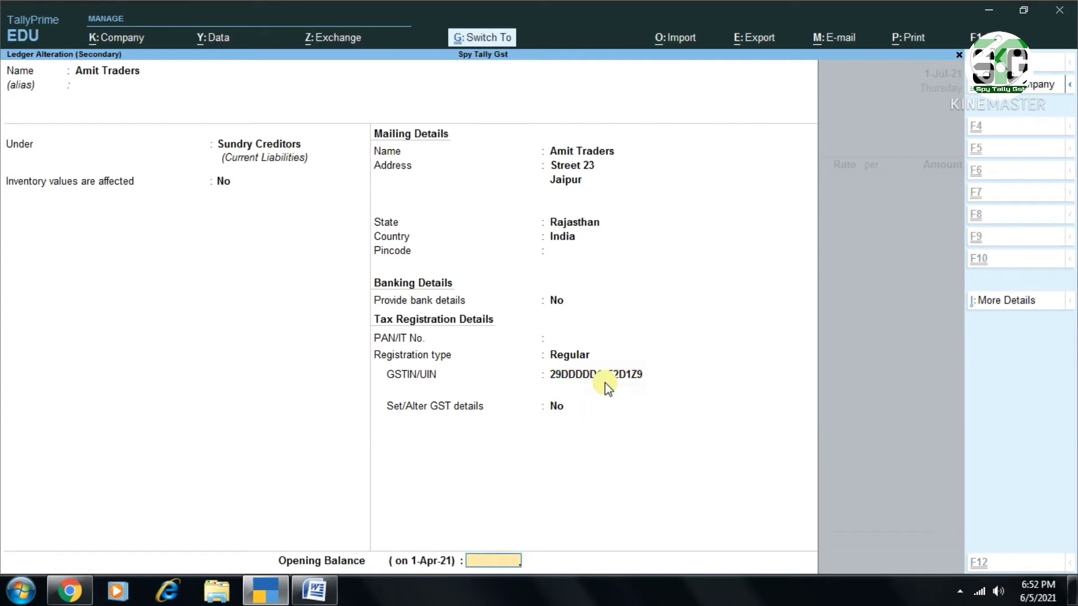
Step: Save the party ledger, skip the receipt details and accept the voucher's party details
key(Return)
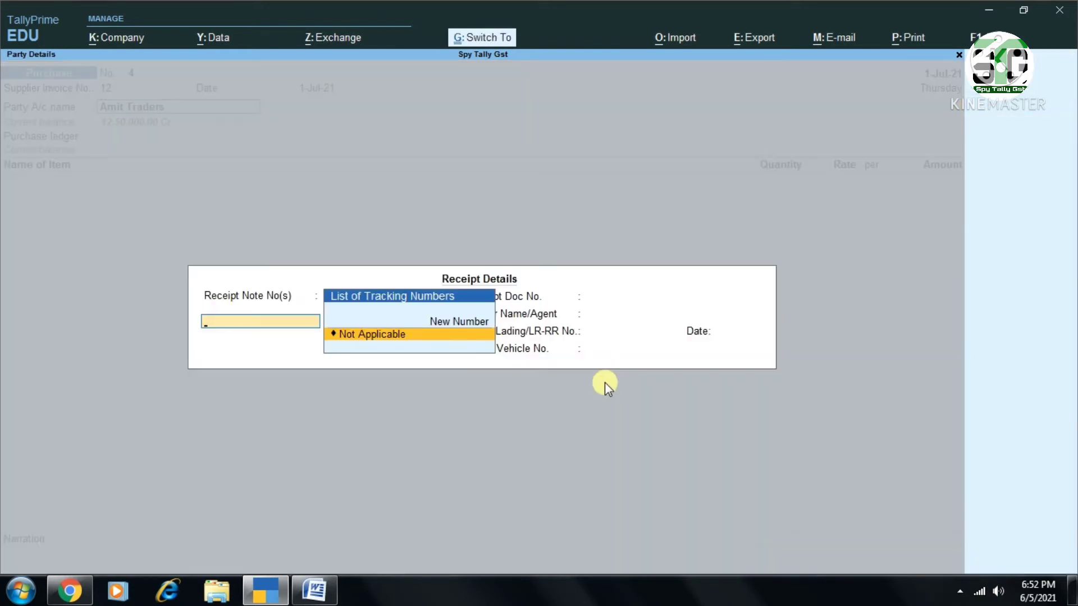
key(Escape)
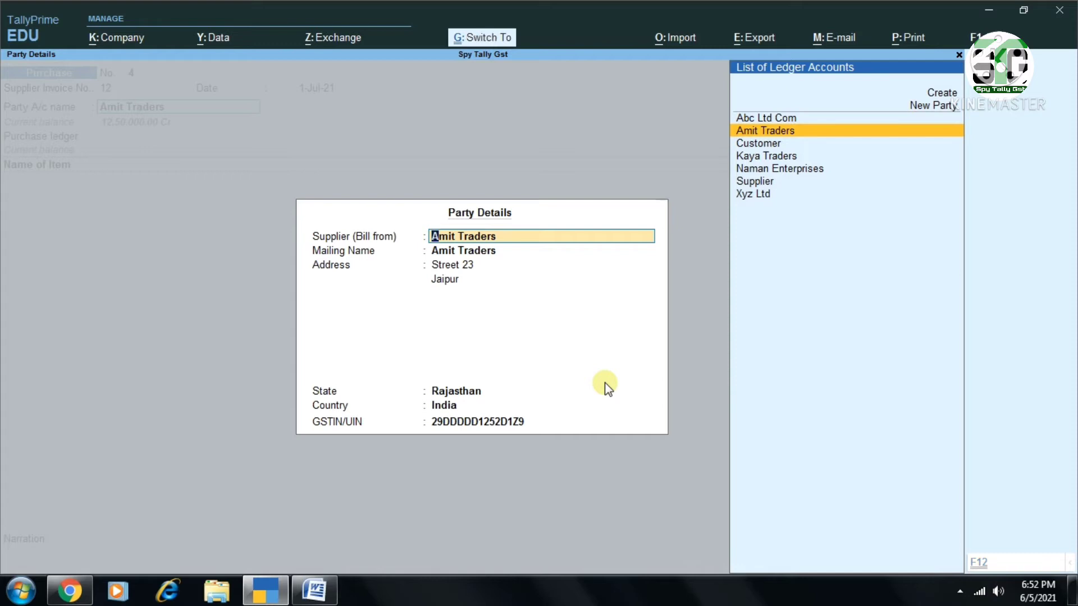
key(ctrl+a)
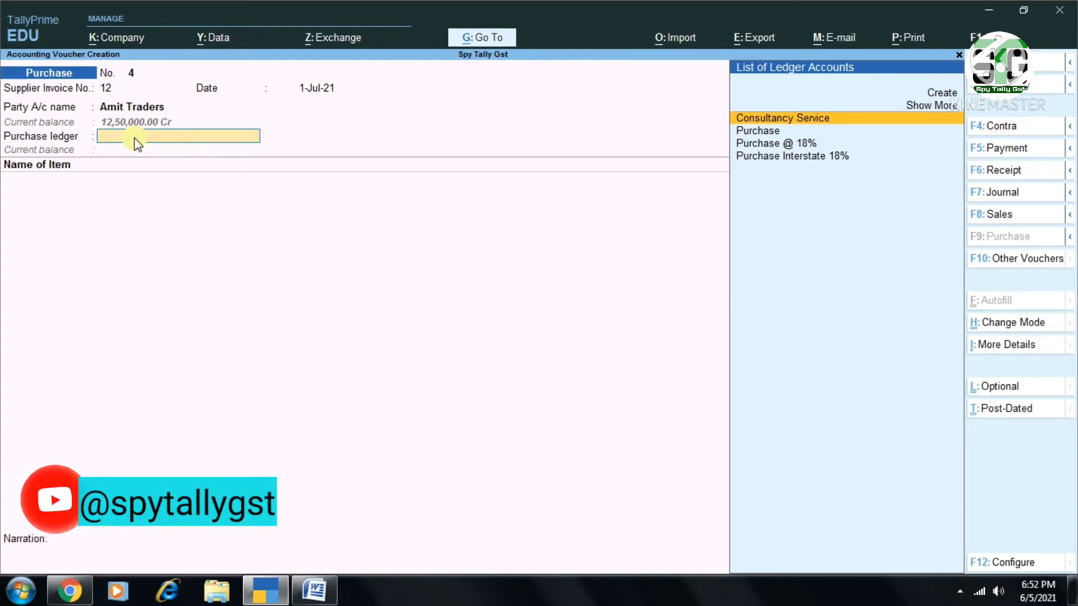
Step: Choose Purchase @ 18% as the voucher's purchase ledger and return to that field
text(Pu)
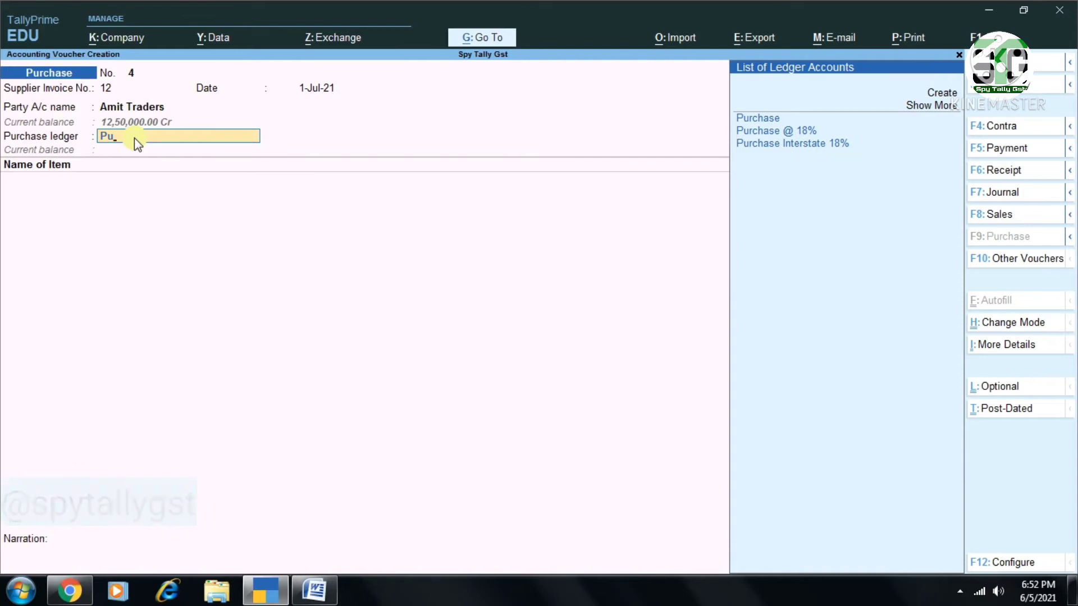
key(Down)
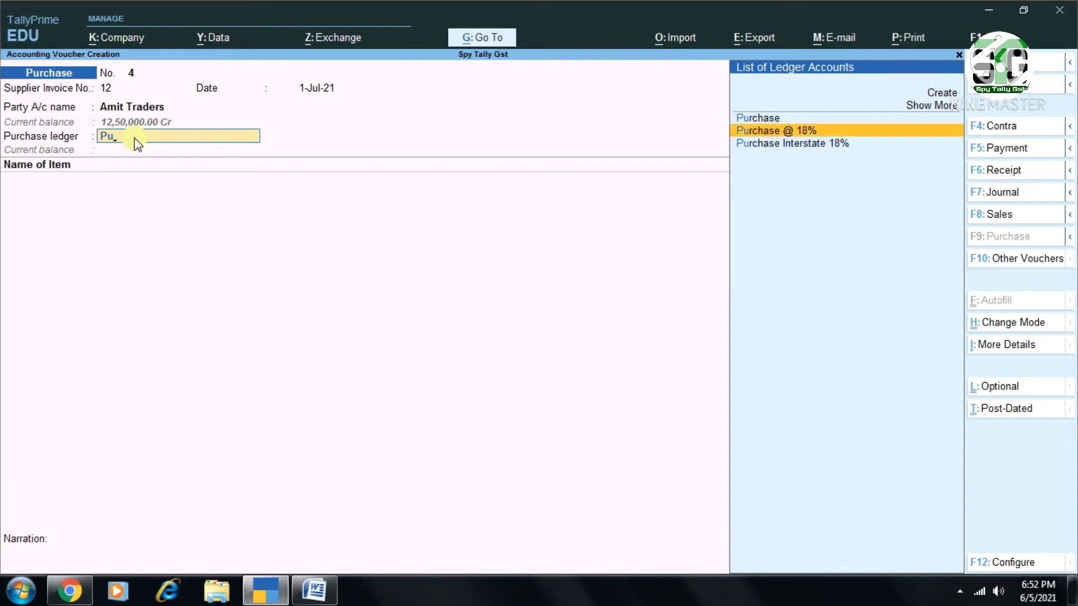
key(Return)
key(BackSpace)
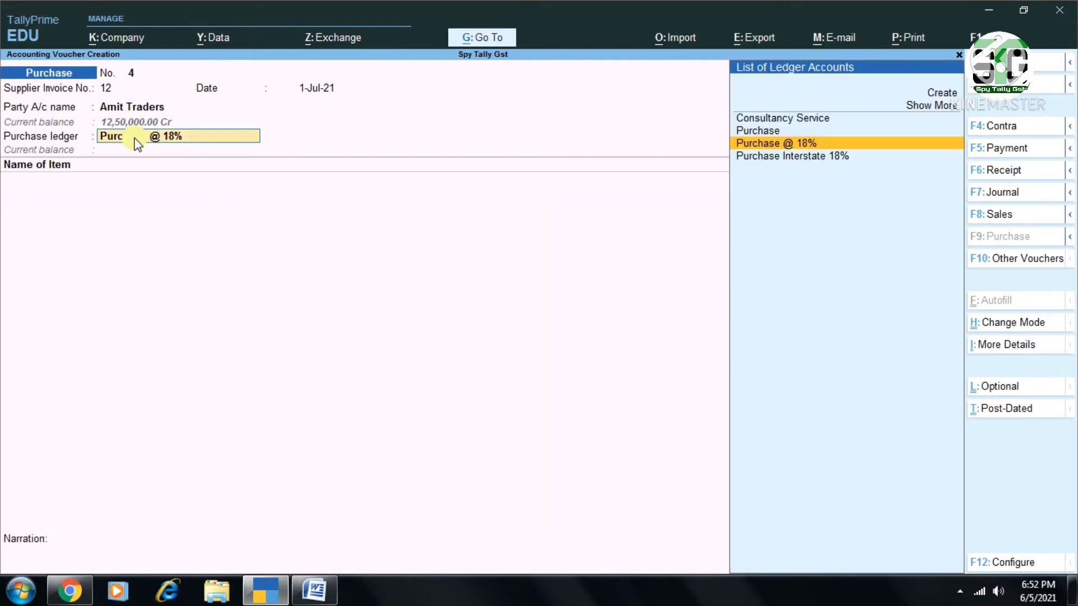
Step: Open the Purchase @ 18% ledger for alteration, keeping Purchase Accounts as group, type of ledger Not Applicable and GST Applicable
key(ctrl+Return)
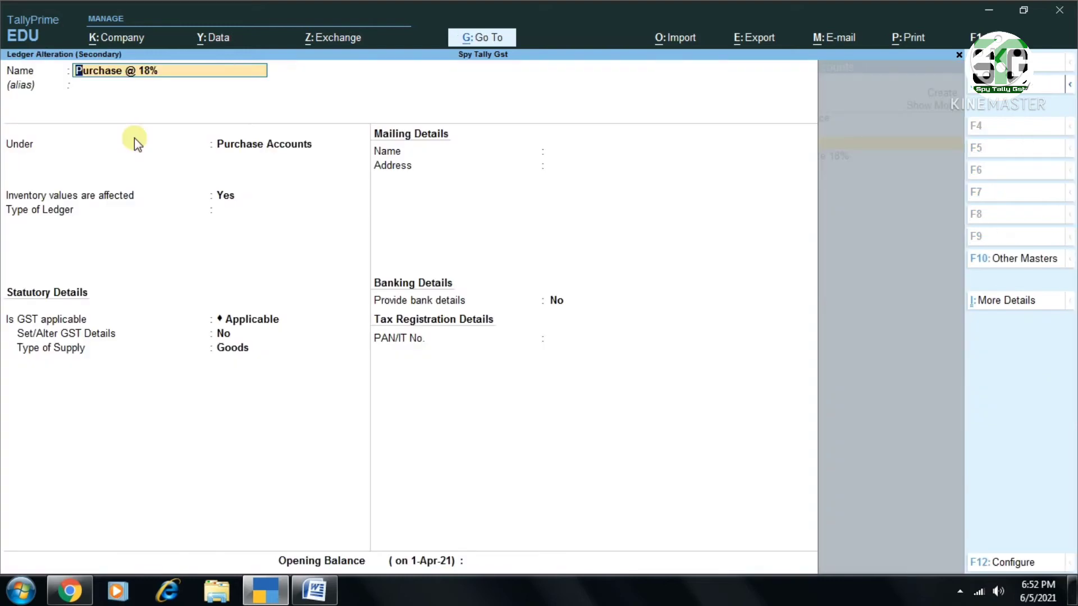
key(Return)
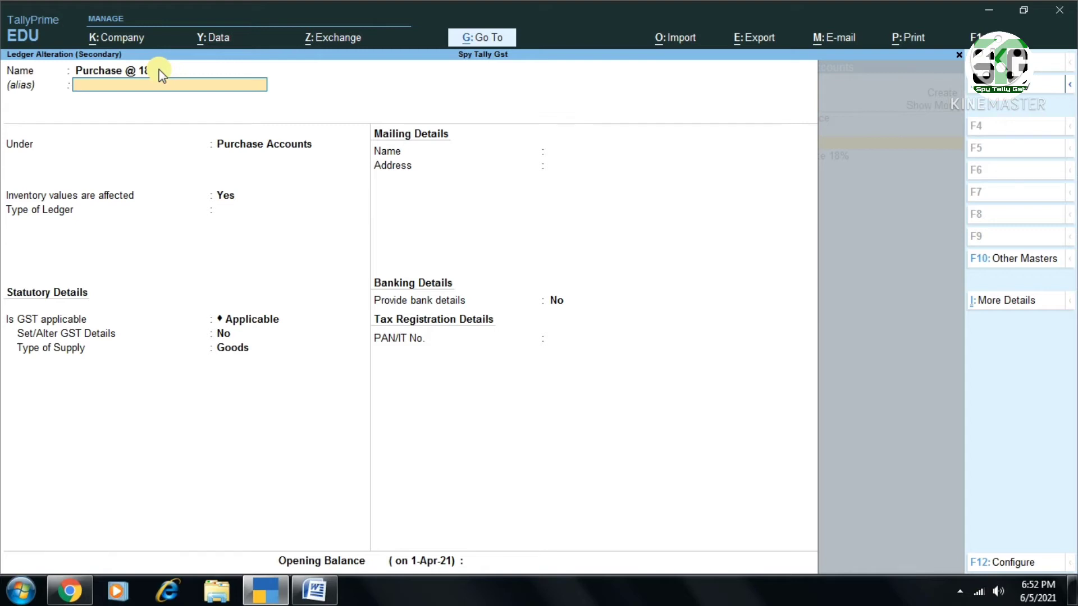
key(Return)
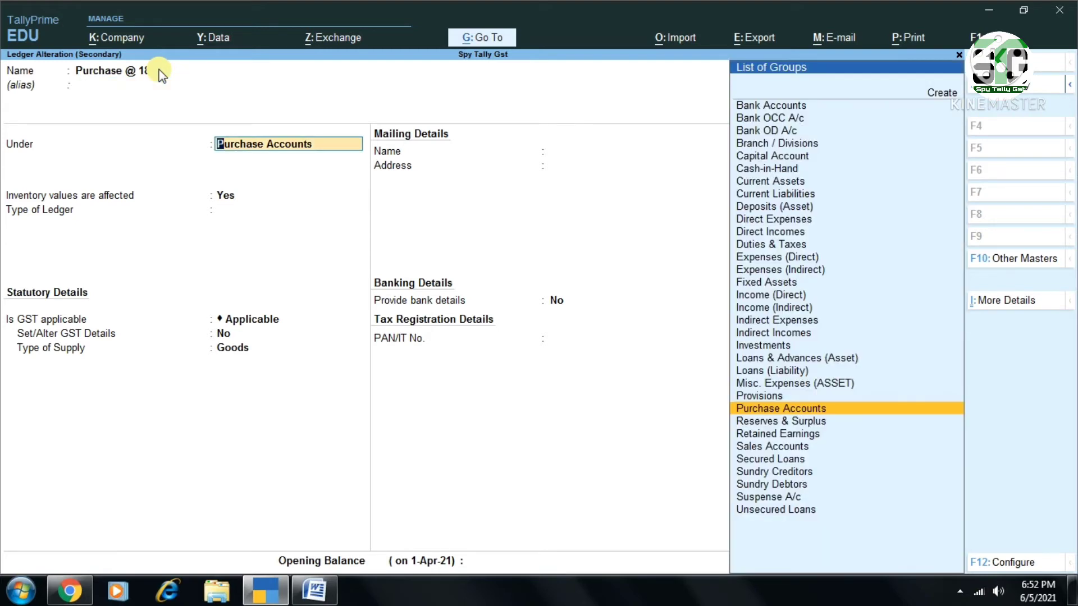
key(Return)
key(Return)
key(Return)
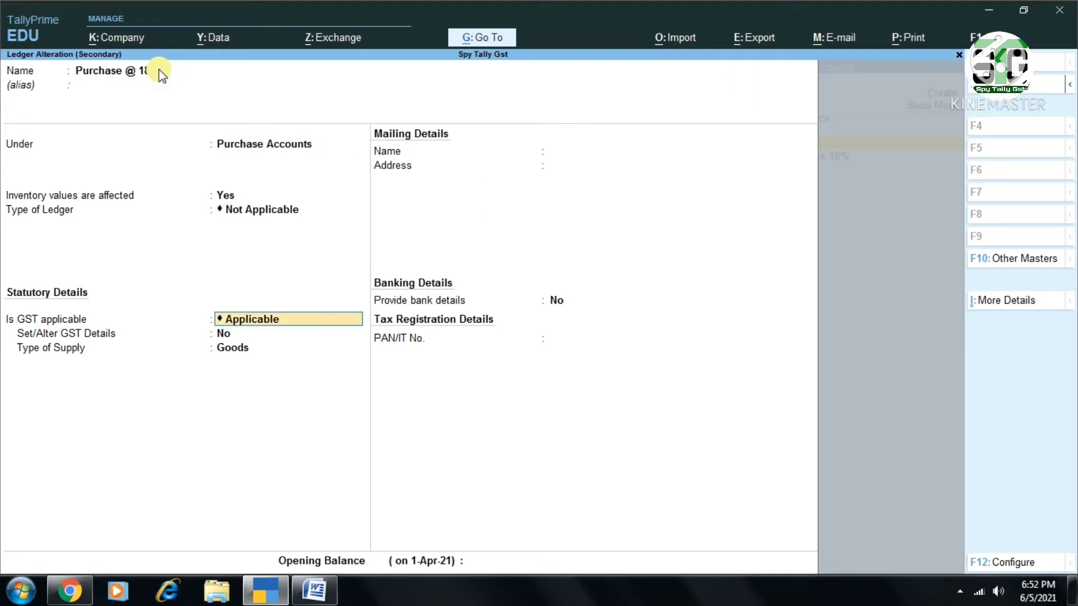
key(Return)
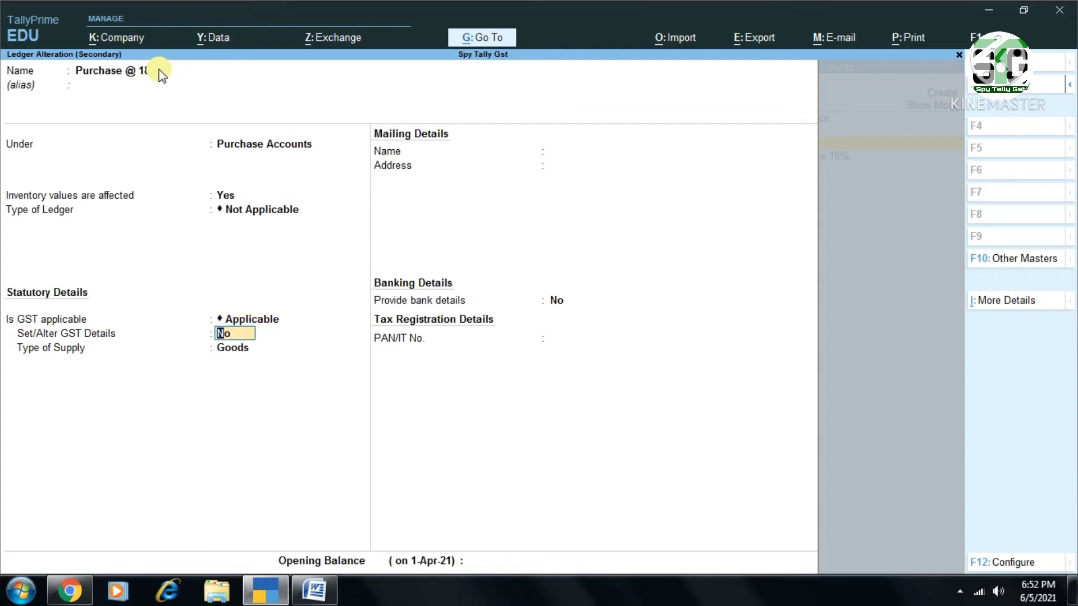
Step: Enable the ledger's GST details and accept Purchase Taxable as nature of transaction, Taxable, 18% integrated tax and 0% cess
text(y)
key(Return)
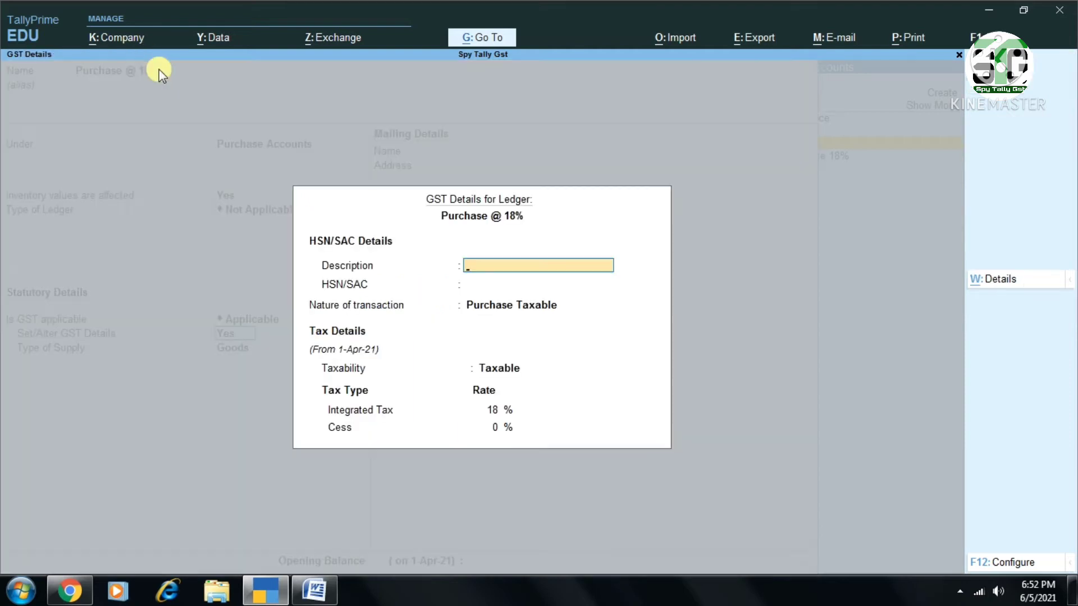
key(Return)
key(Return)
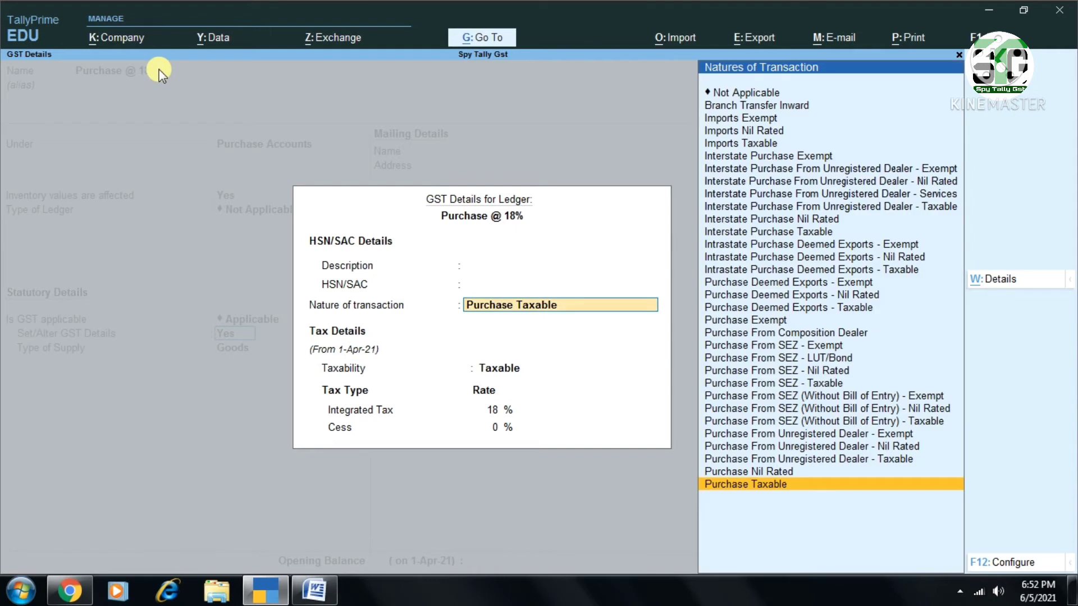
key(Return)
key(Return)
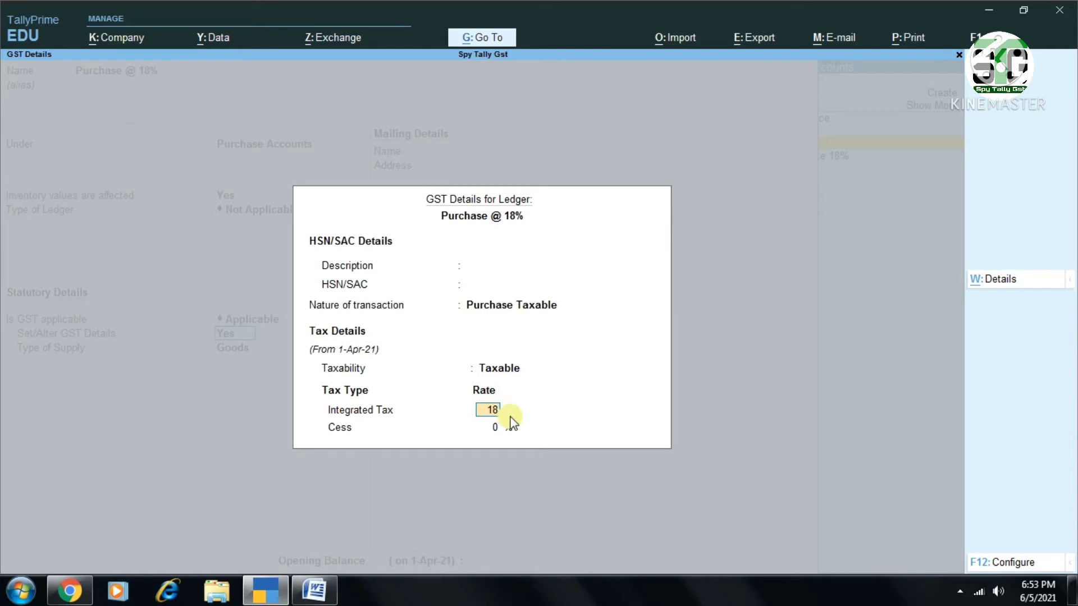
key(Return)
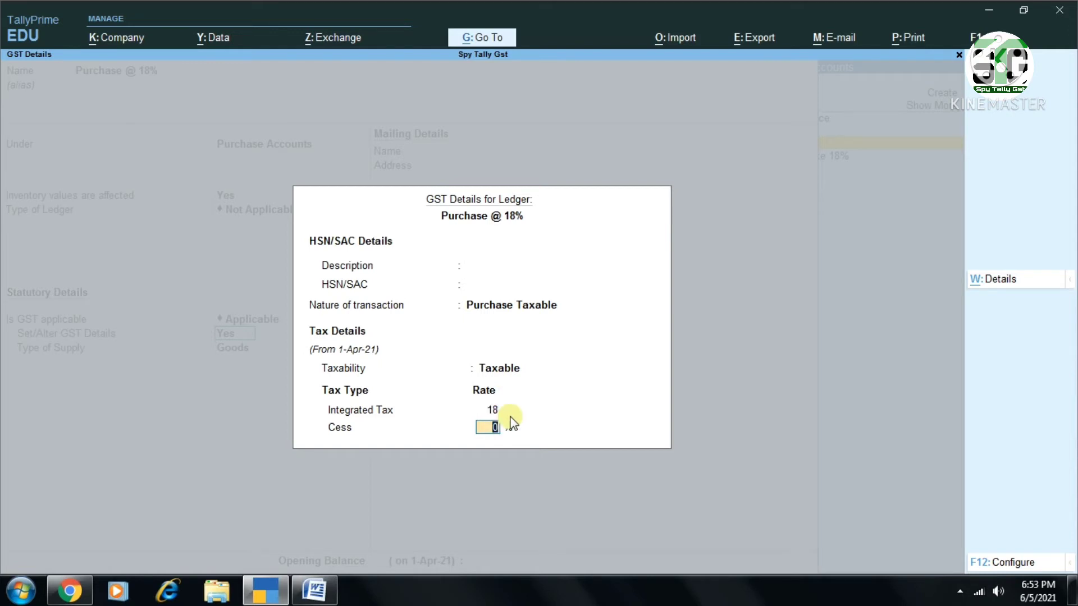
key(Return)
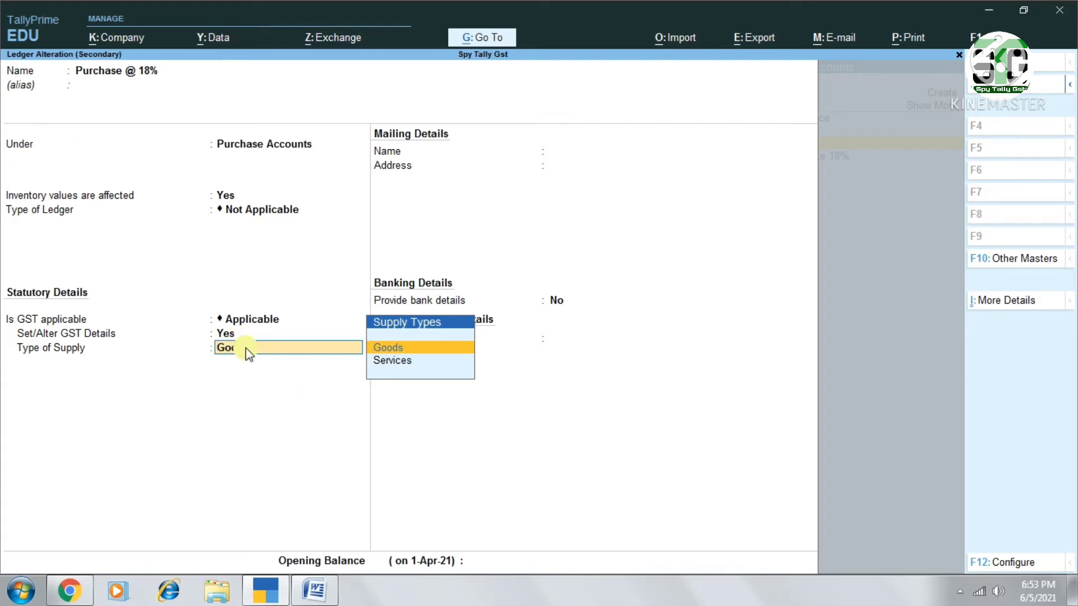
Step: Keep Goods as the purchase ledger's type of supply, leave the opening balance empty and save the ledger
click(388, 354)
key(Return)
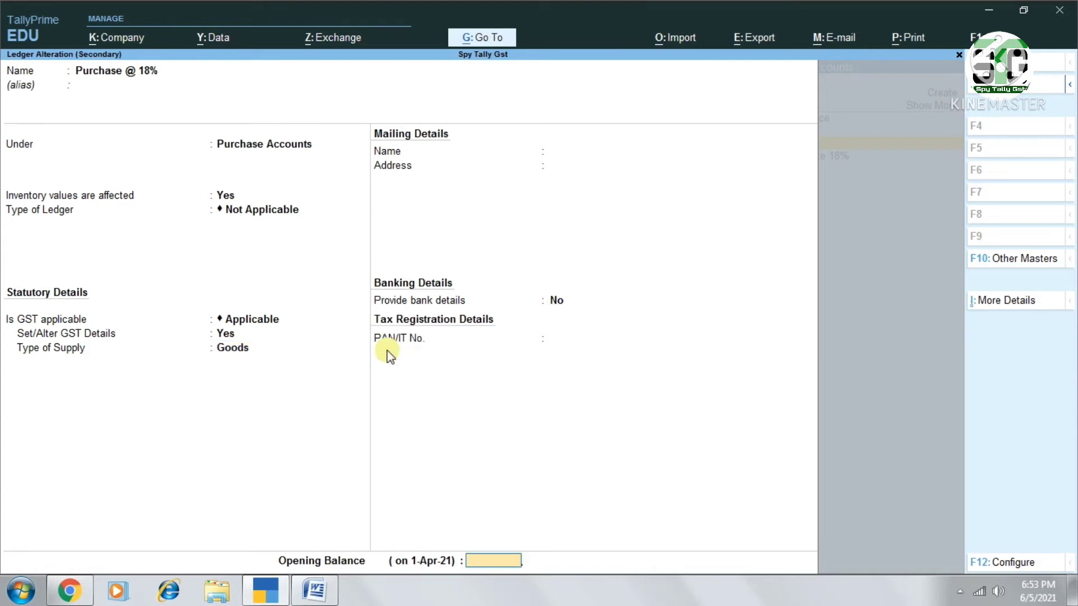
key(Return)
key(Return)
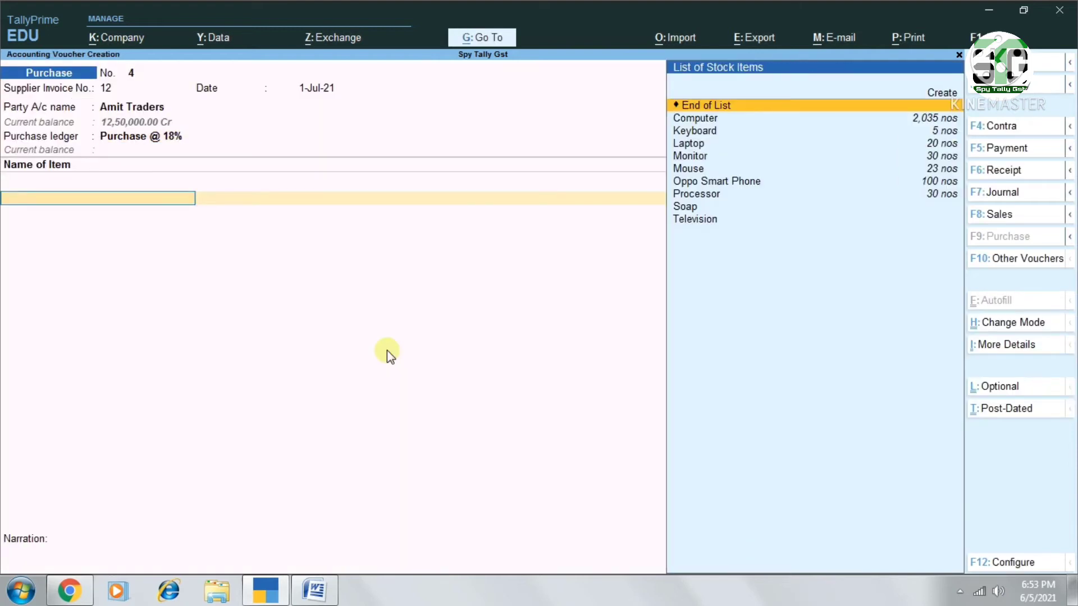
Step: Choose Computer as the voucher's stock item and open that item for alteration
text(comp)
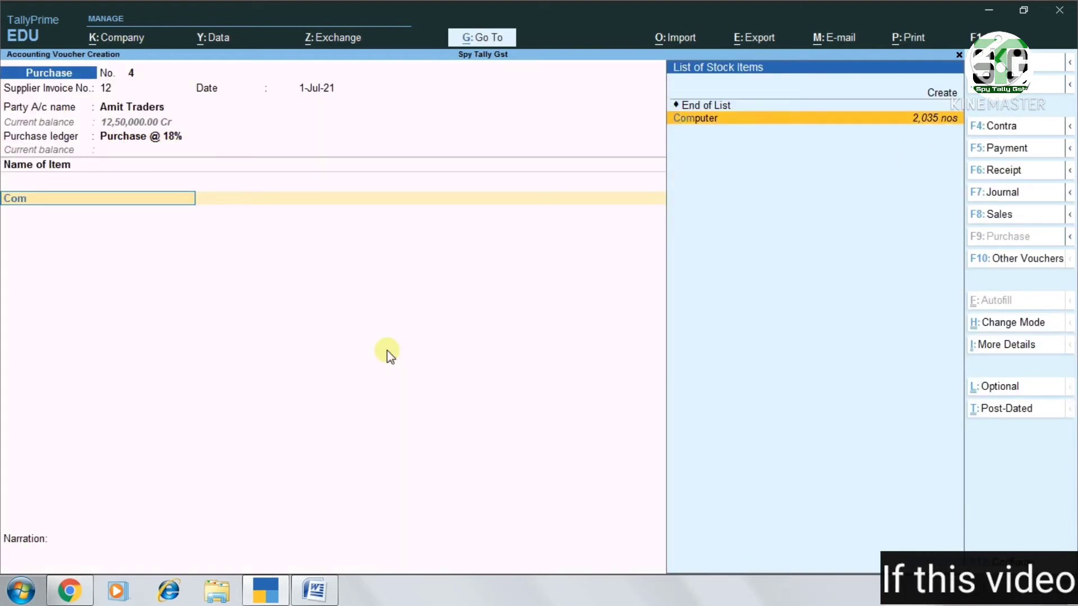
key(Return)
key(Escape)
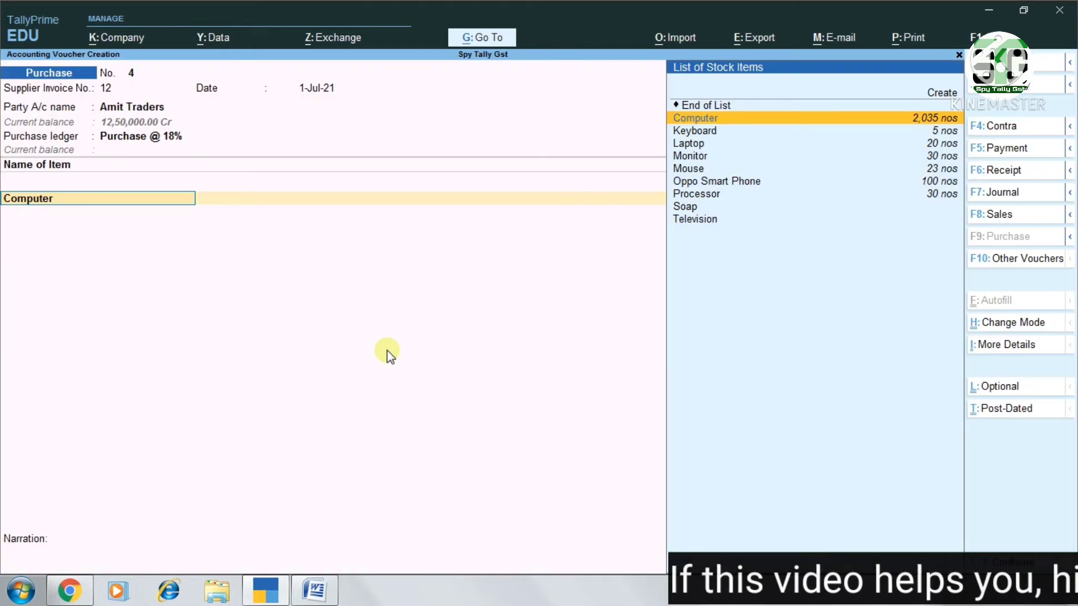
key(ctrl+Return)
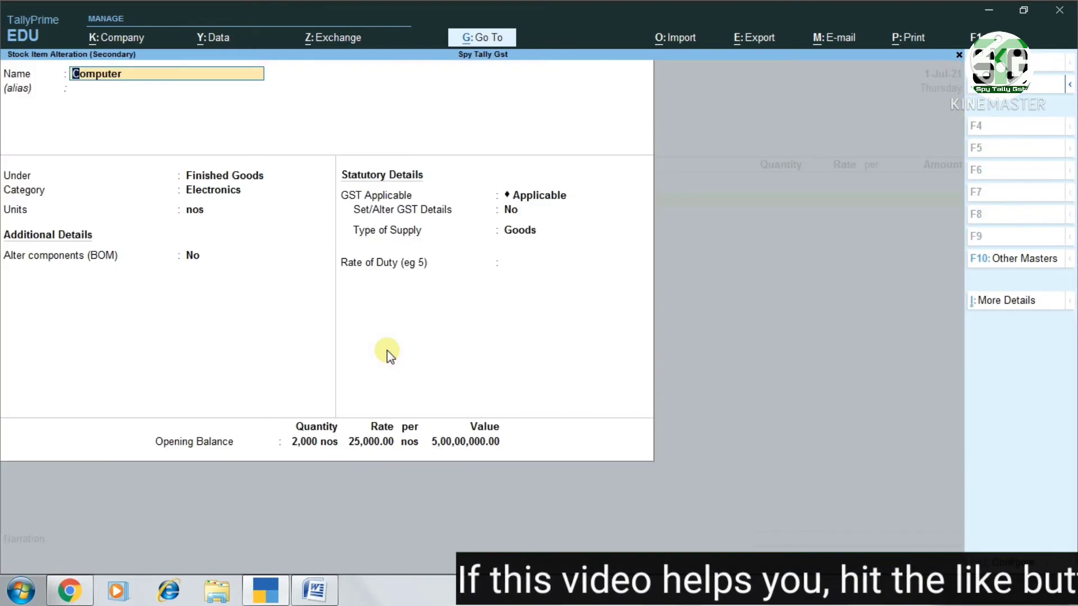
Step: Keep the item's group, category, units and GST applicability, and enable Set/Alter GST Details
key(Return)
key(Return)
key(Return)
key(Return)
key(Return)
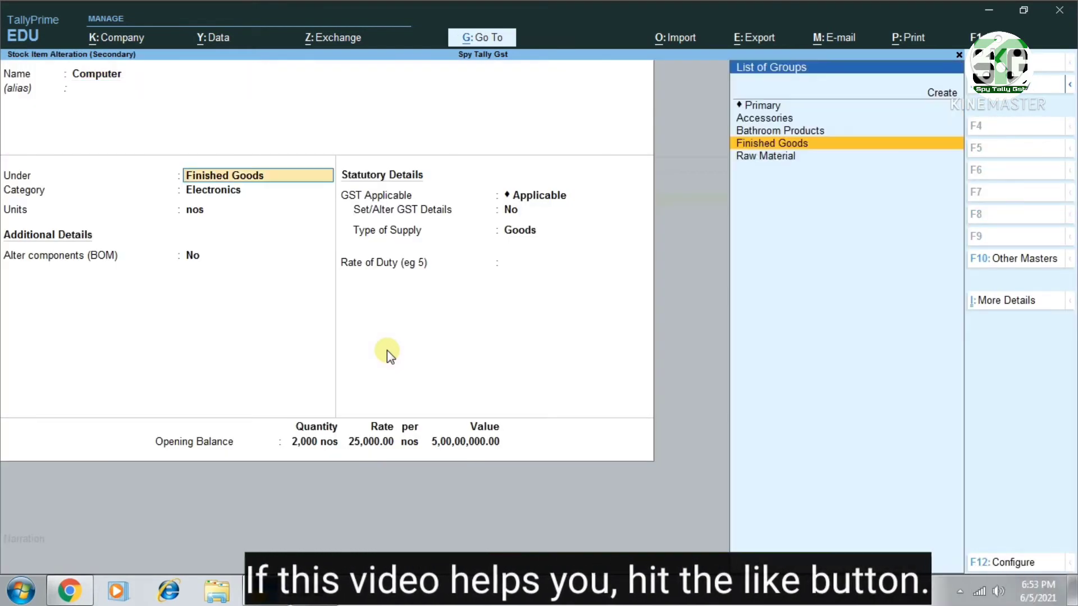
key(Return)
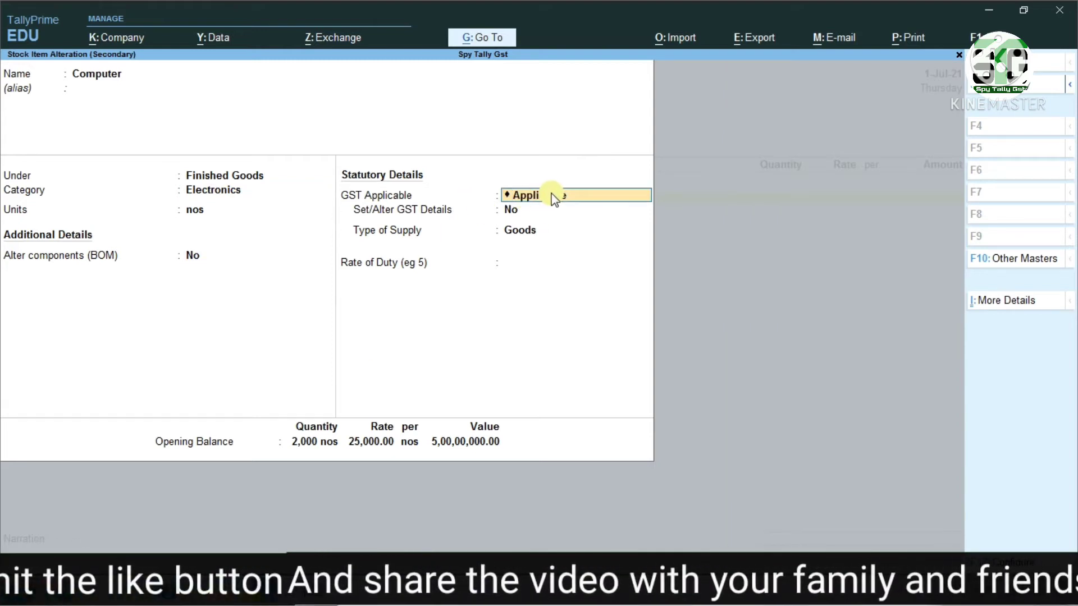
key(Return)
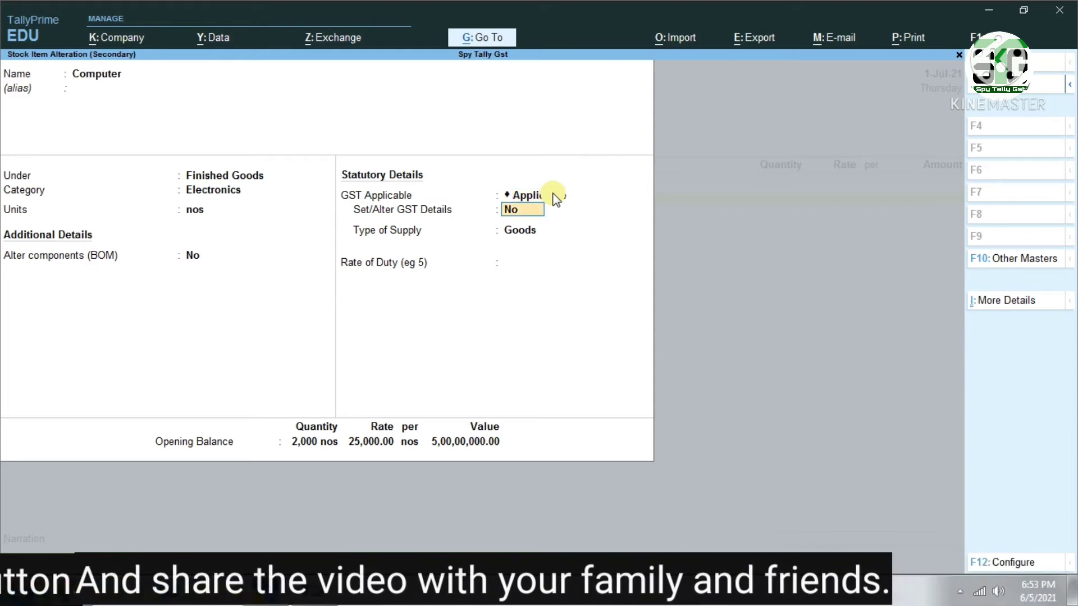
text(y)
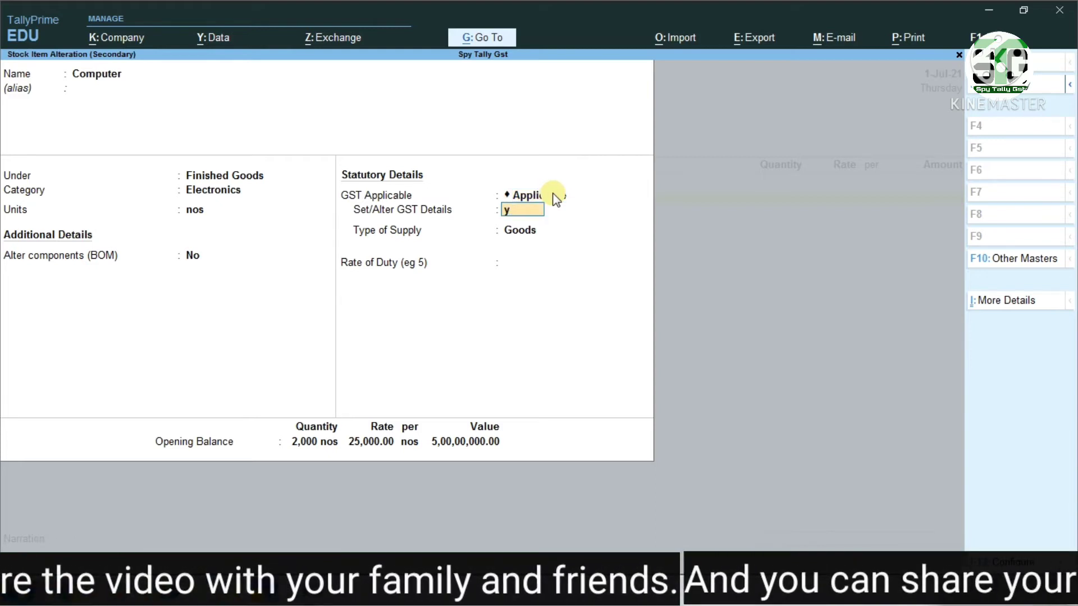
key(Return)
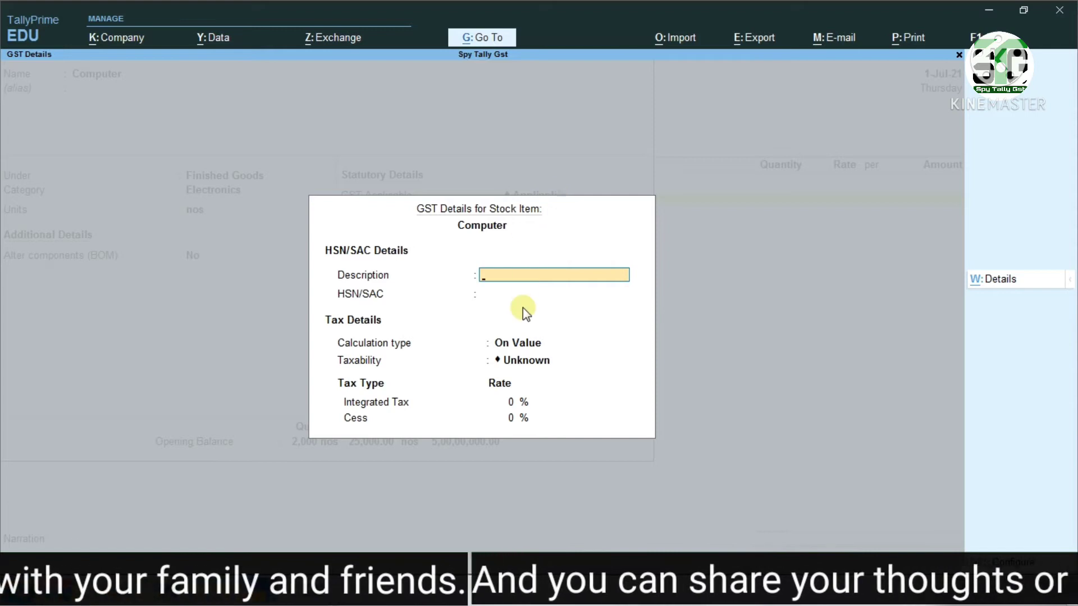
Step: Enter Computer as the HSN/SAC description and 245789 as the HSN/SAC code
text(Computer)
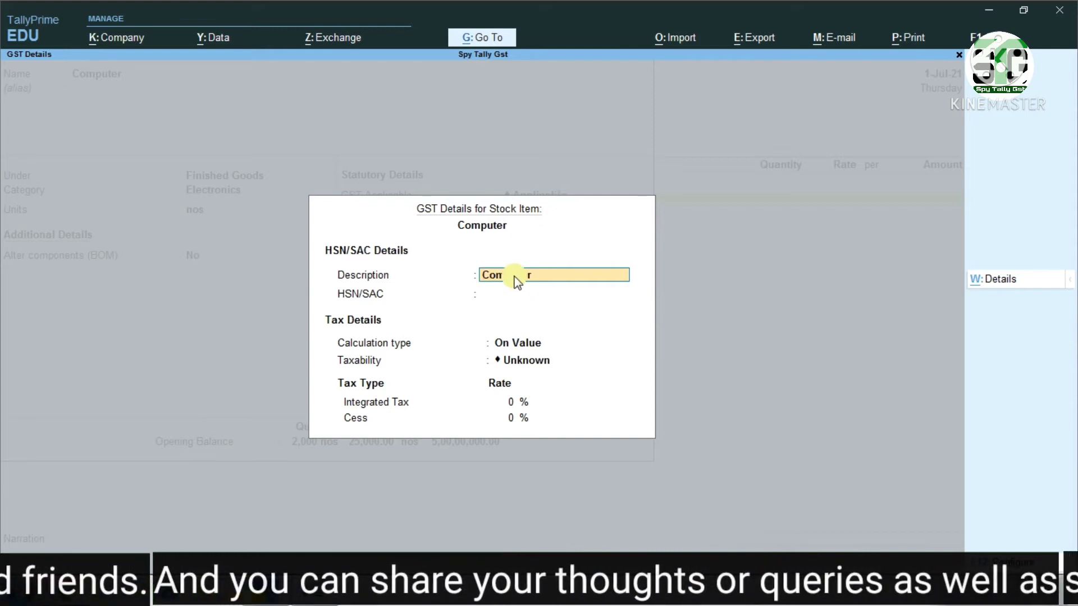
key(Return)
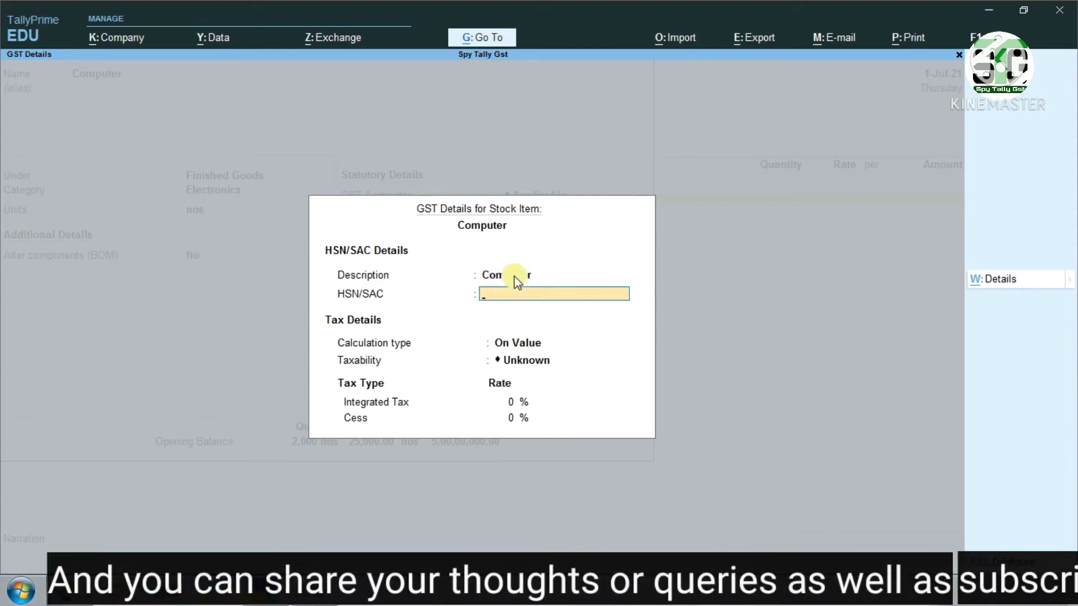
text(245789+)
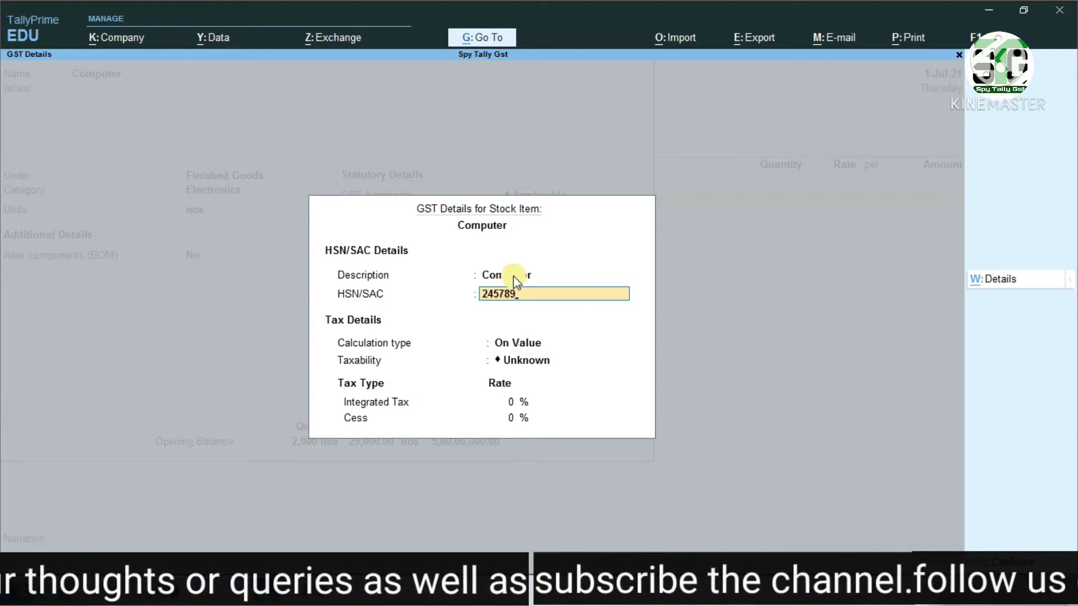
key(Return)
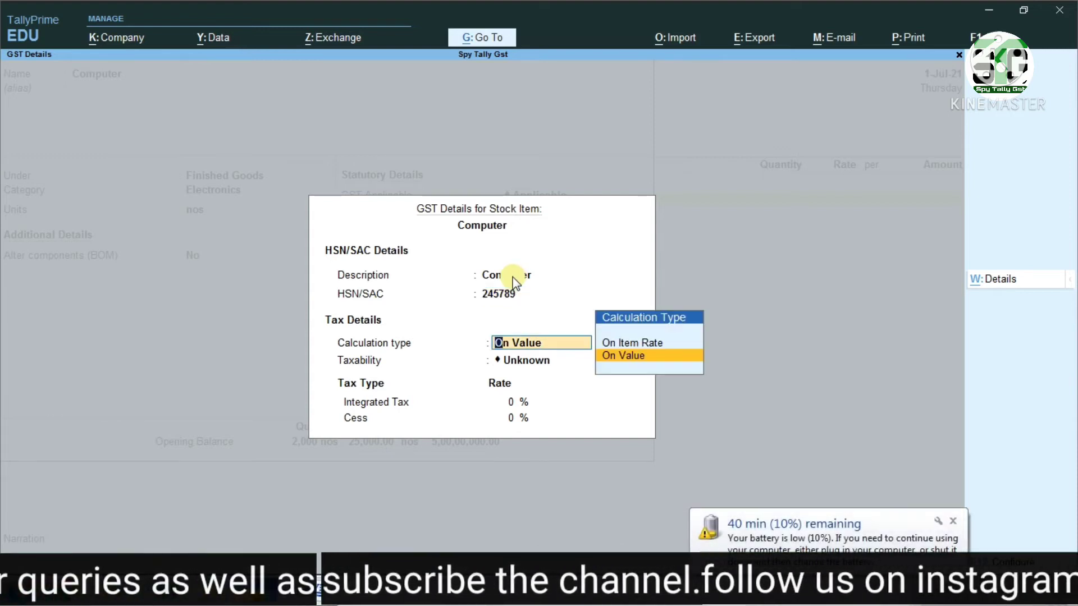
Step: Set the item's tax details to On Value calculation, Taxable, 18% integrated tax and 0% cess
click(631, 358)
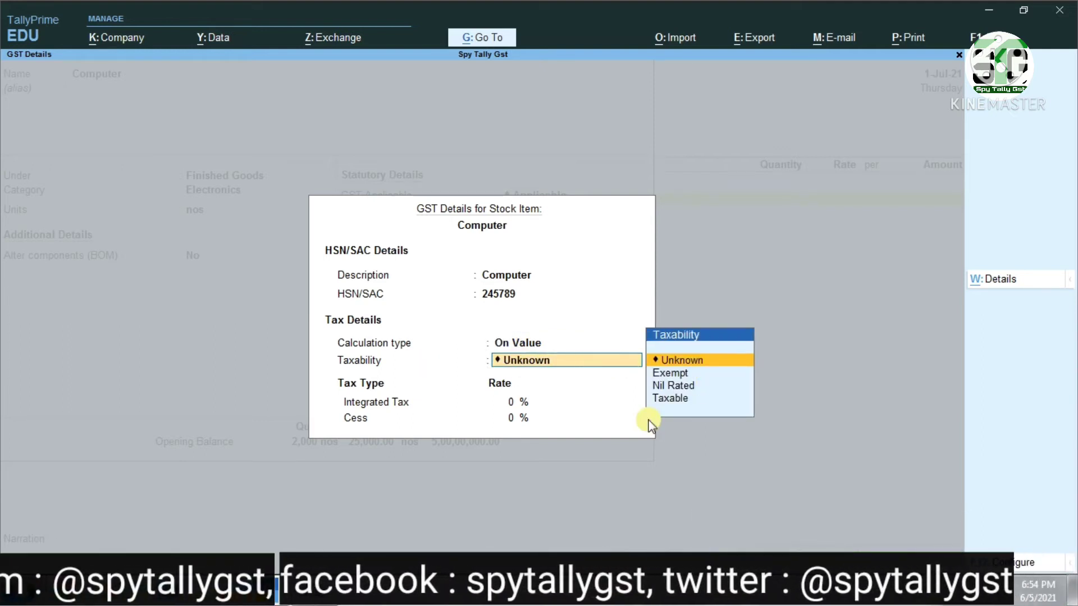
click(671, 399)
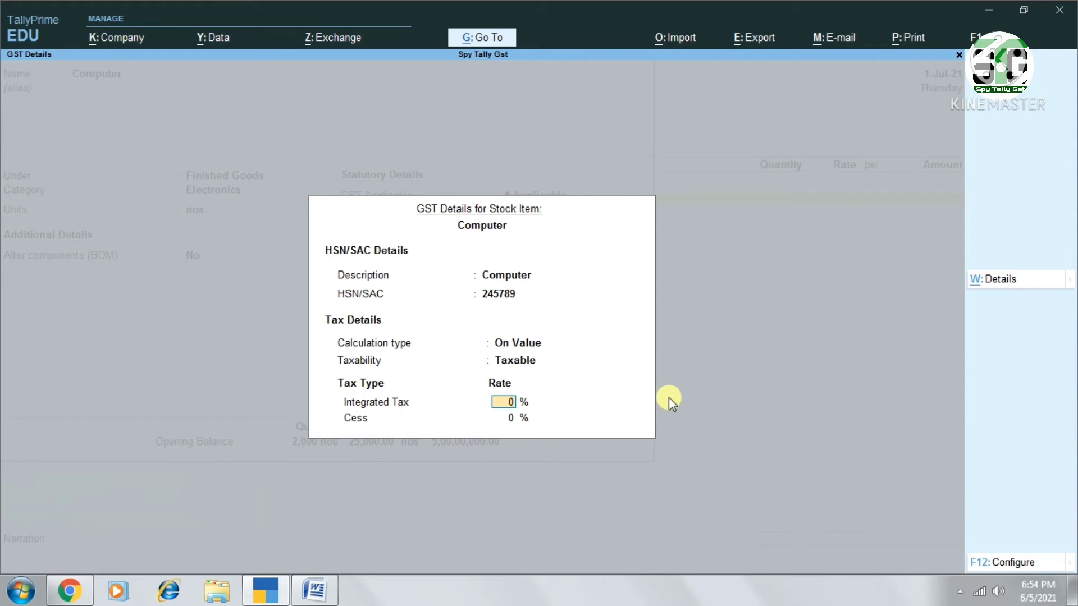
text(18)
key(Return)
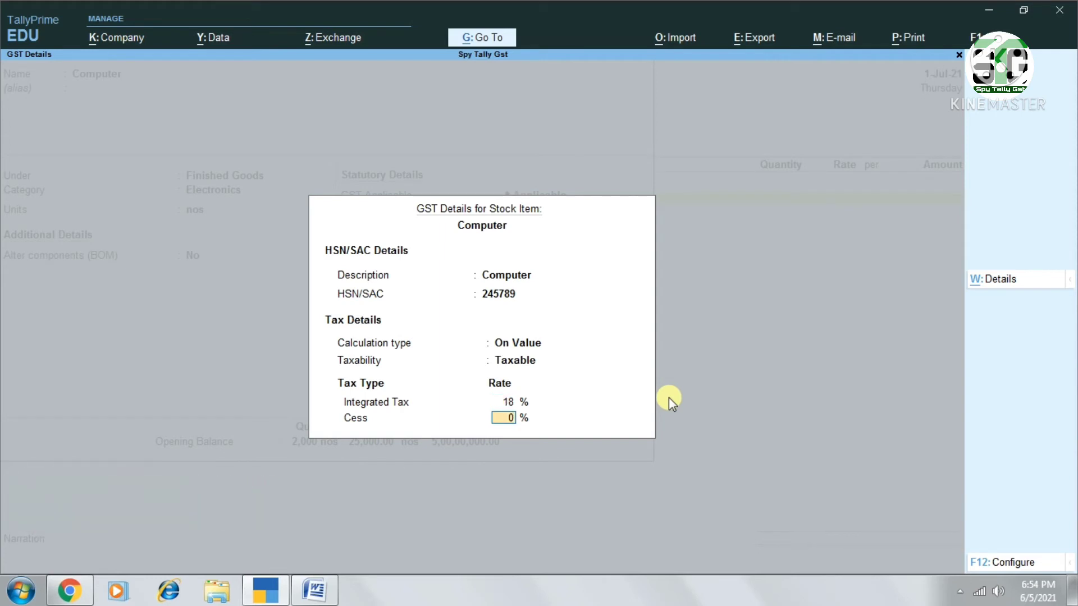
key(Return)
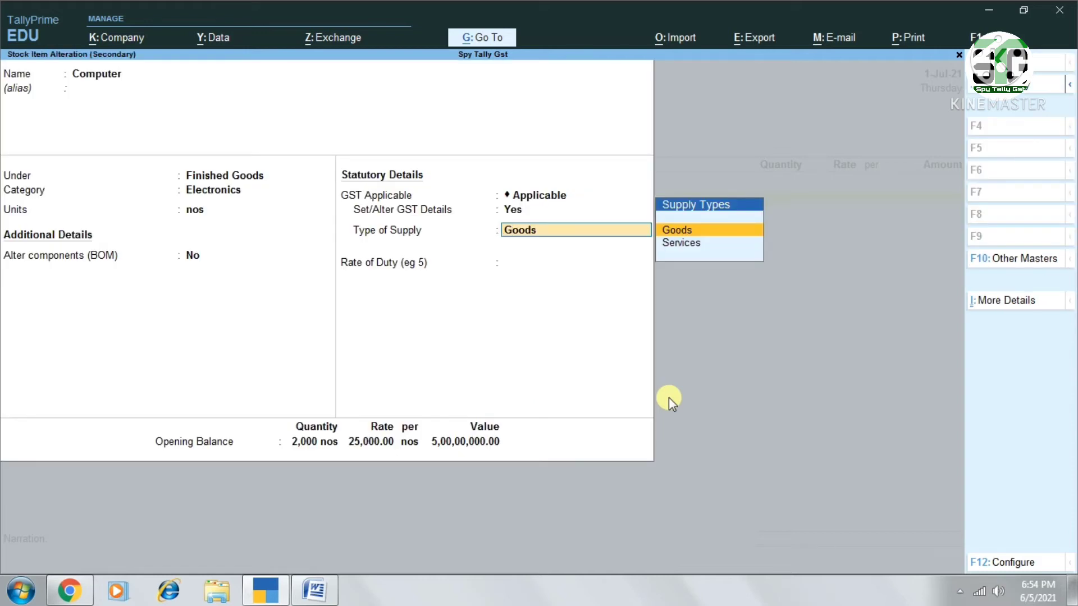
Step: Keep Goods as the supply type and the Finished Goods Godown opening allocation, and save the Computer stock item
key(Return)
key(Return)
key(Return)
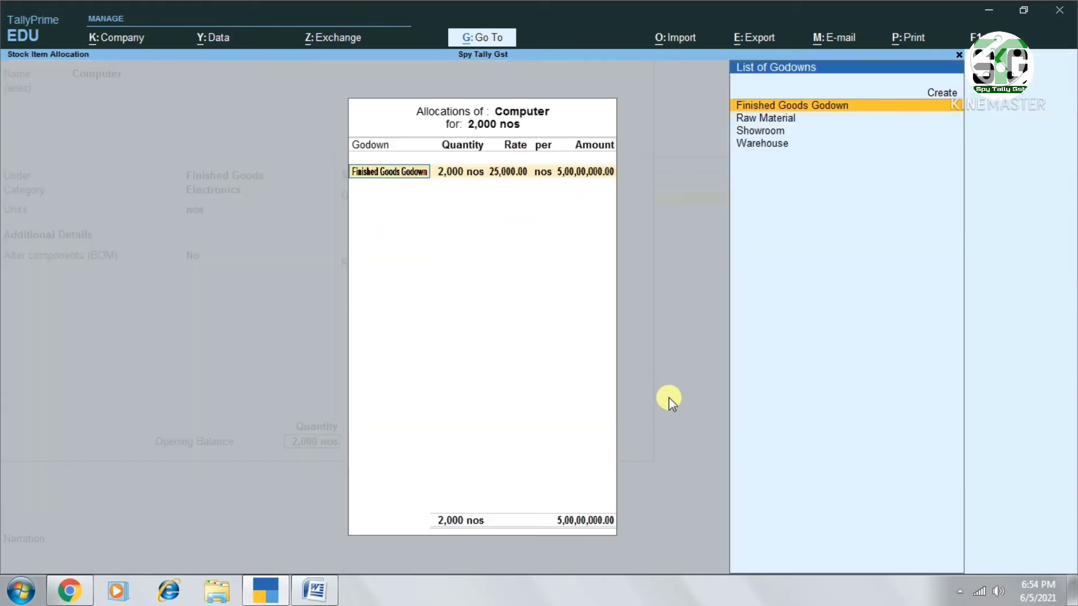
key(Return)
key(Return)
key(Return)
key(Return)
key(Return)
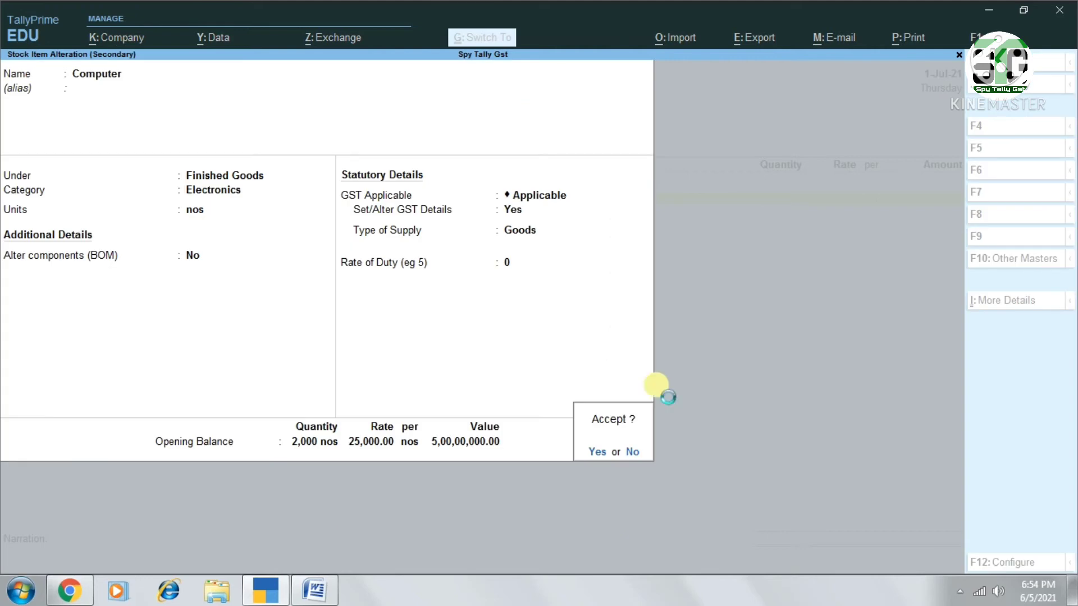
key(Return)
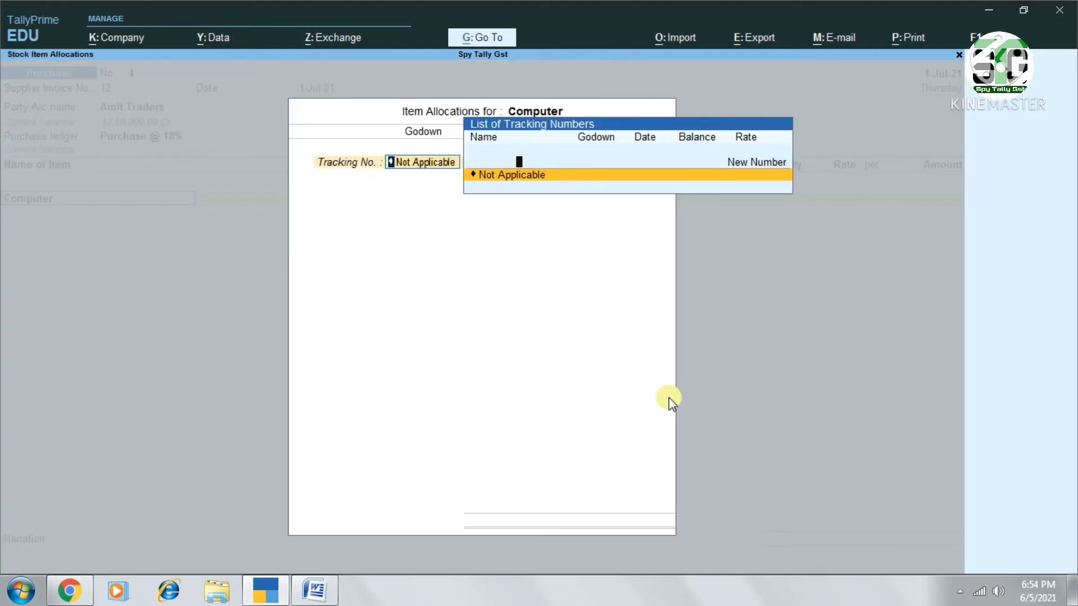
Step: Allocate 1 nos of Computer to Finished Goods Godown at rate 25,000.00, with tracking and order numbers Not Applicable
key(Return)
key(Return)
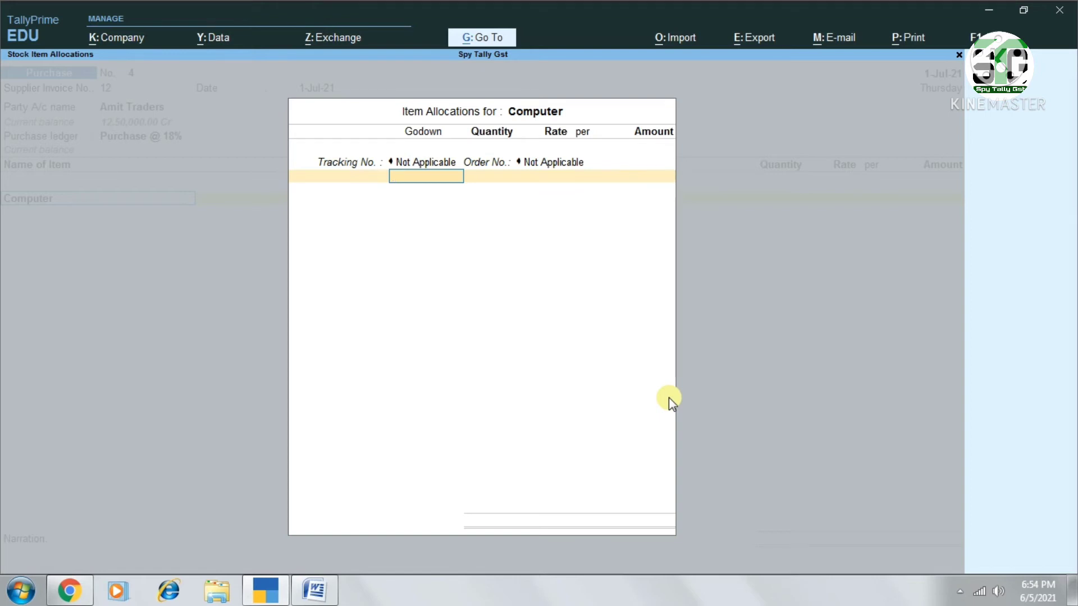
key(Return)
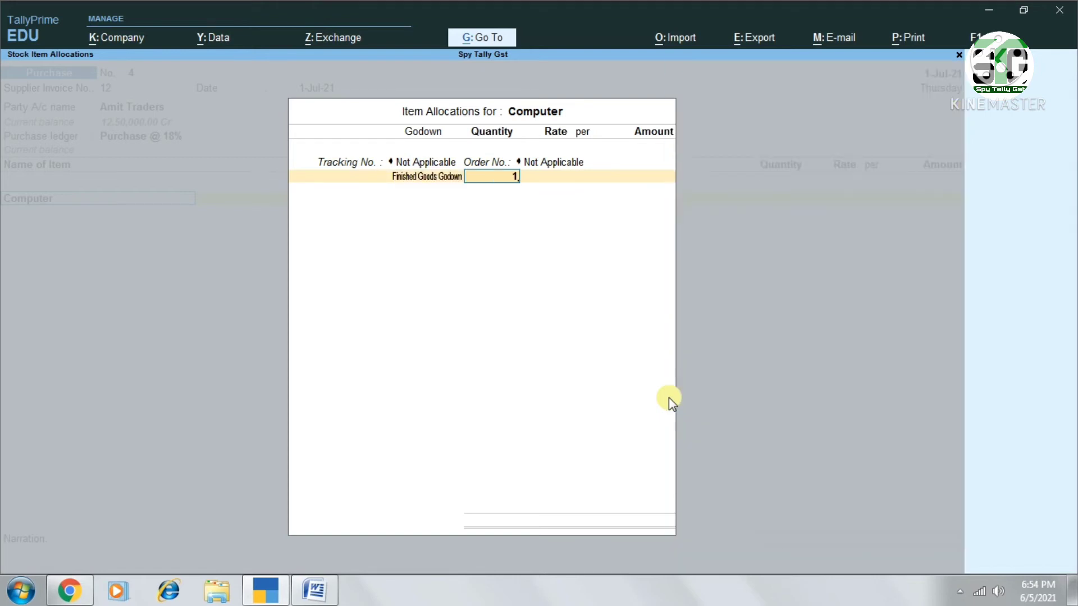
text(1)
key(Return)
key(Return)
key(Return)
key(Return)
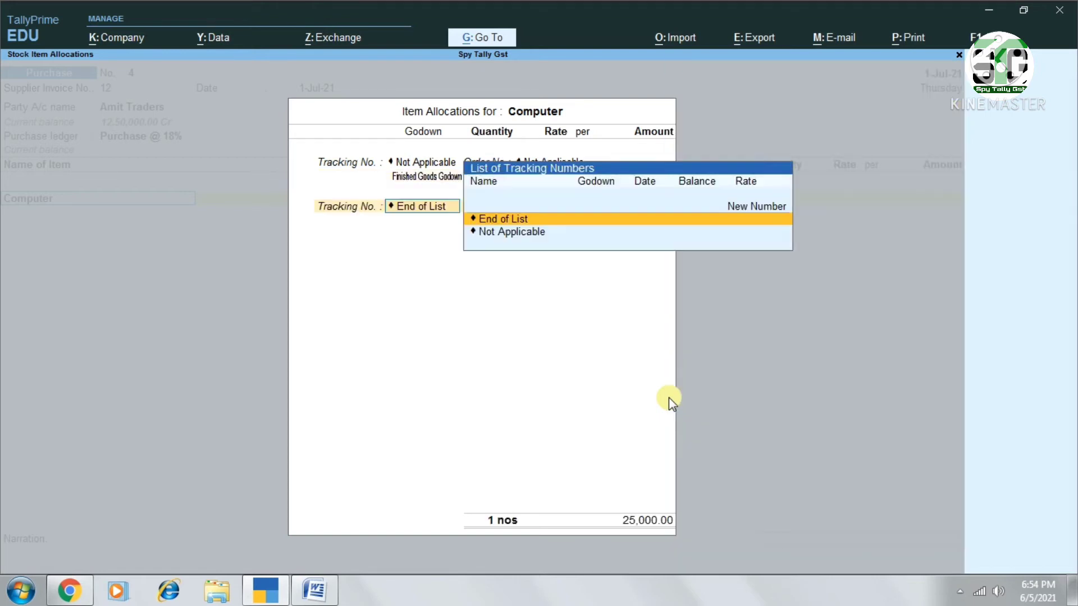
key(Return)
key(Return)
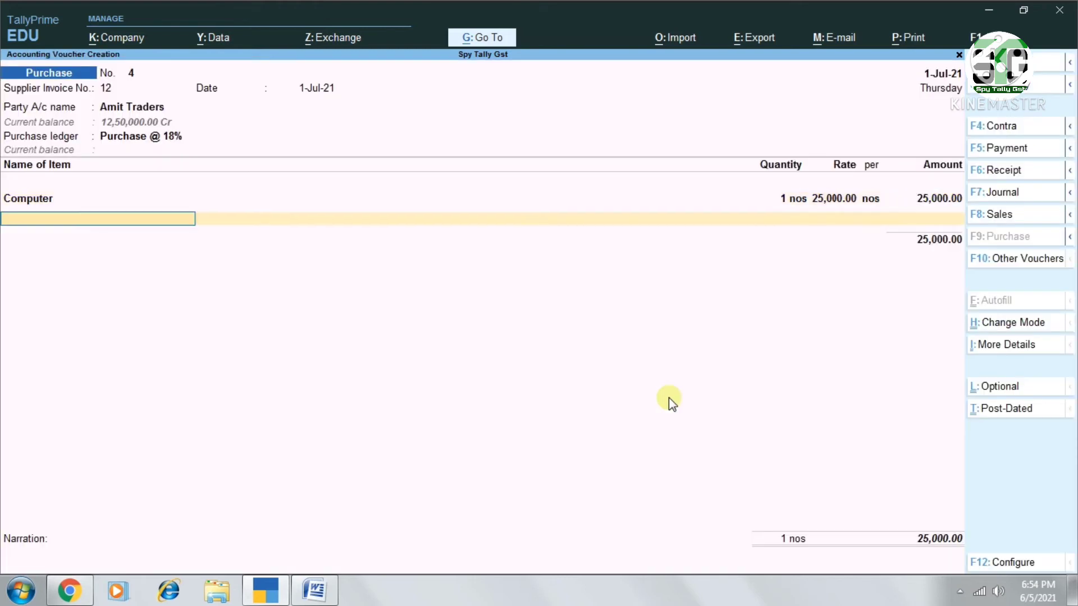
Step: End the item list, add the Cgst ledger to the voucher and return to its ledger field
key(Return)
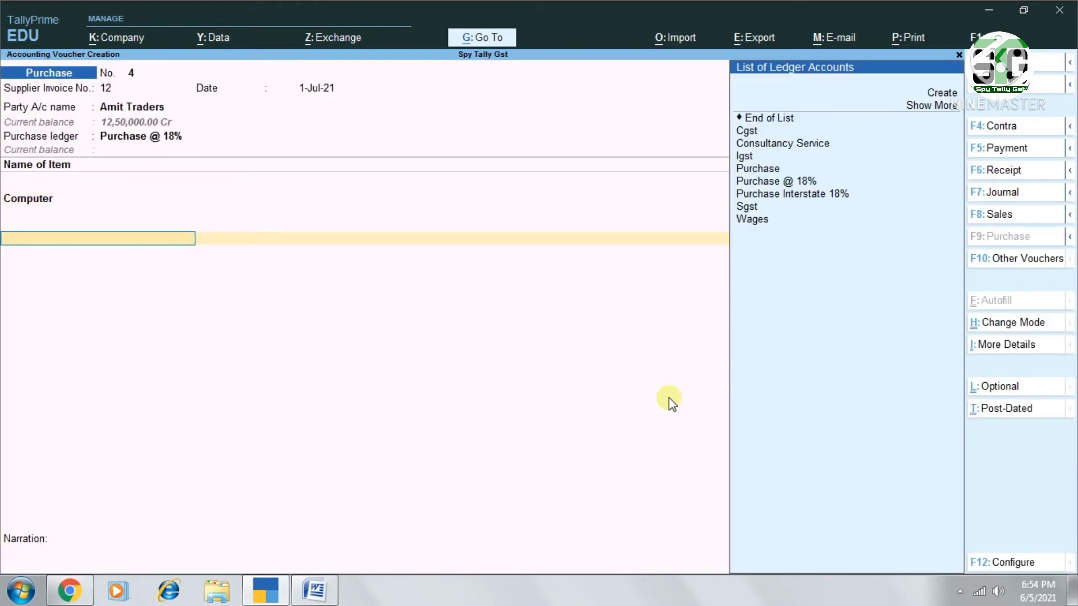
text(c)
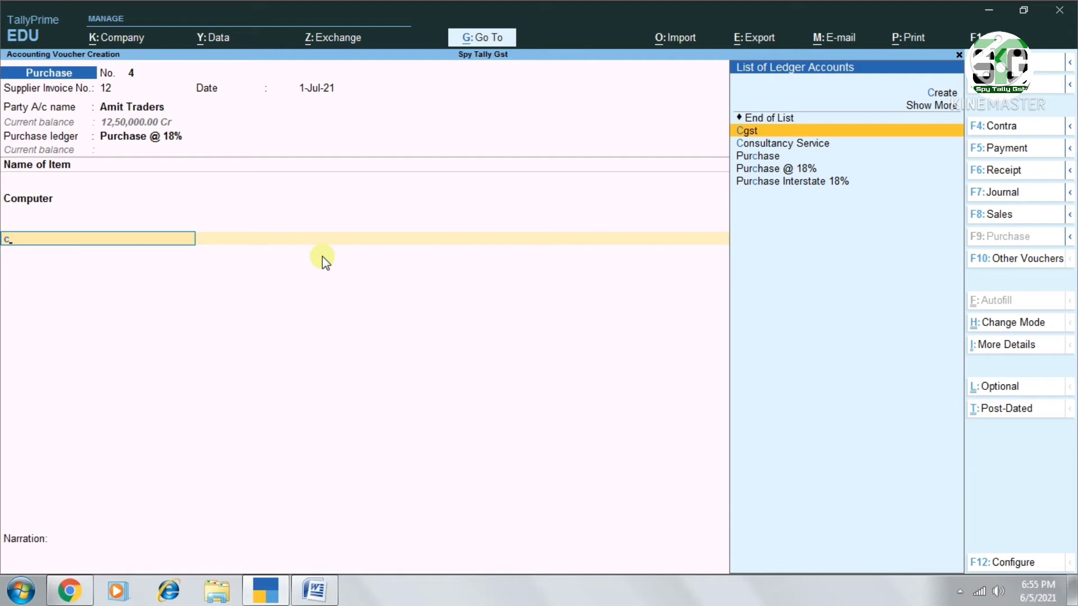
text(c)
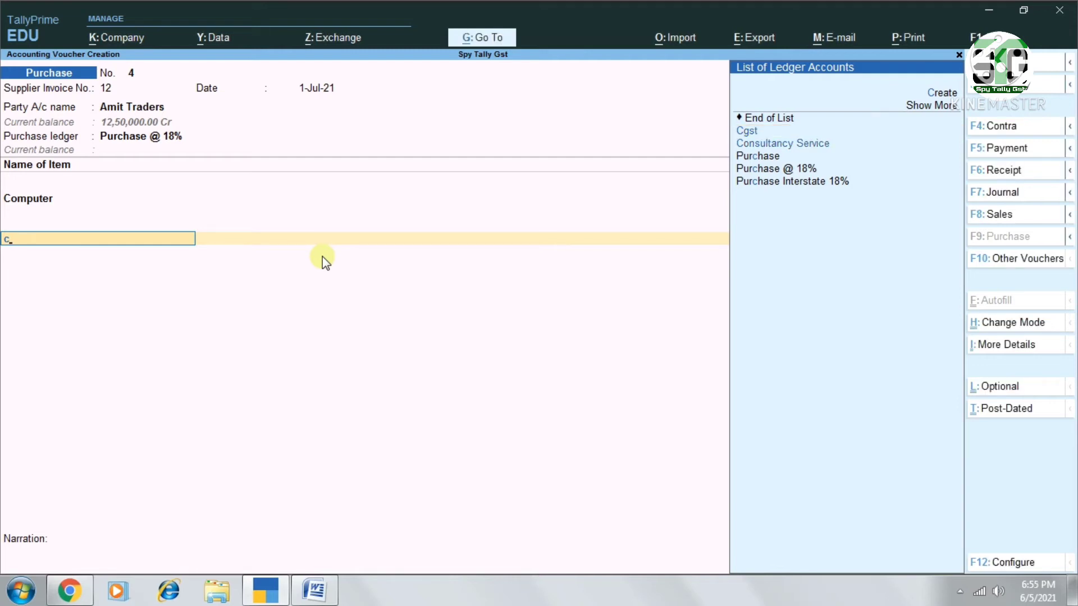
key(Return)
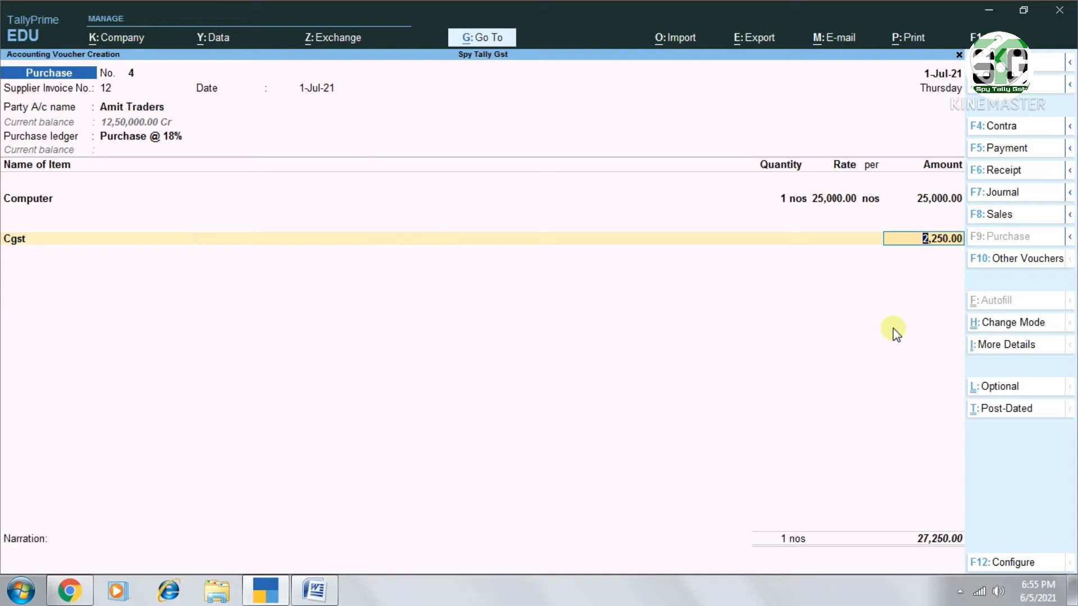
key(BackSpace)
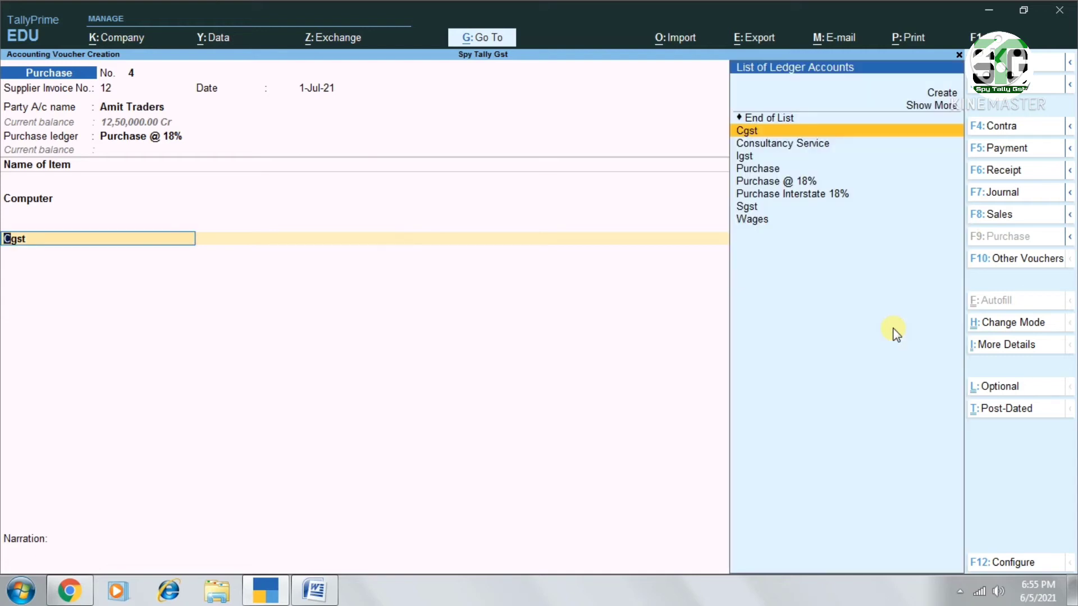
Step: Review the Cgst ledger's group, duty type, tax type and rounding settings, and return to the voucher
key(ctrl+Return)
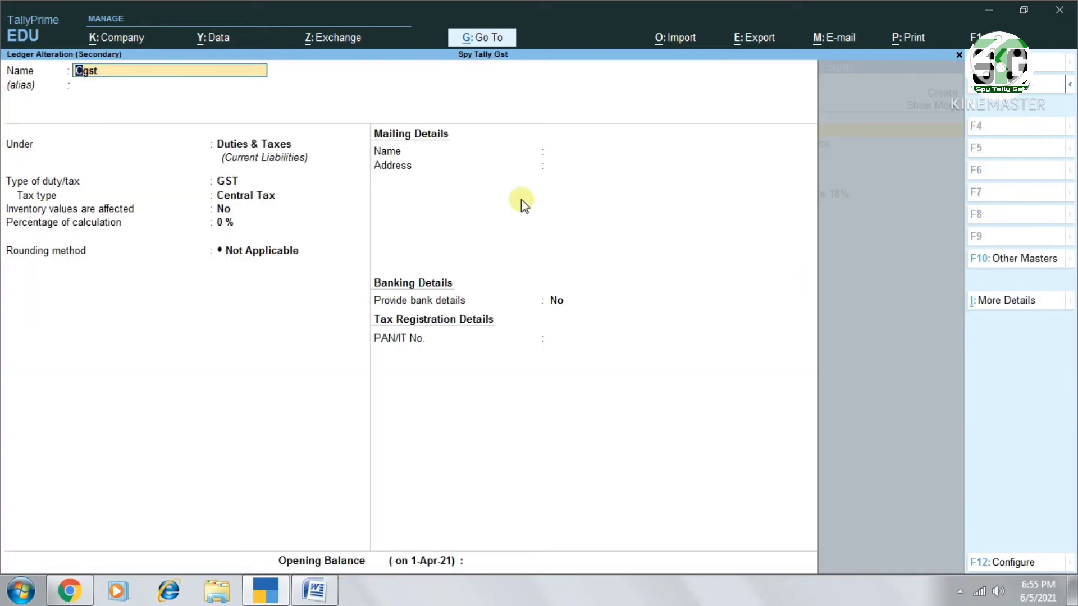
key(Return)
key(Return)
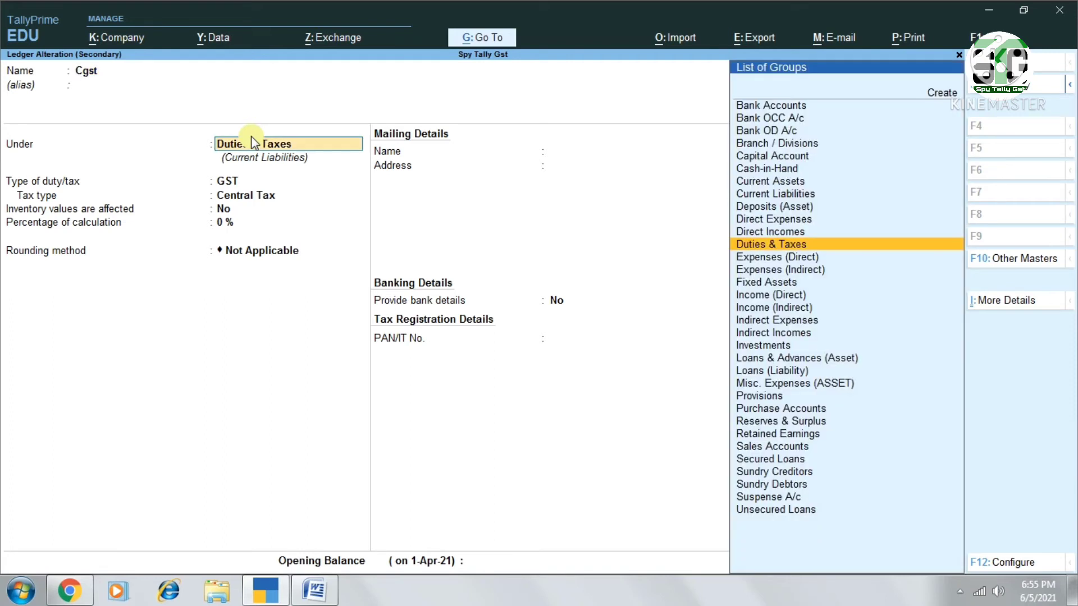
key(Return)
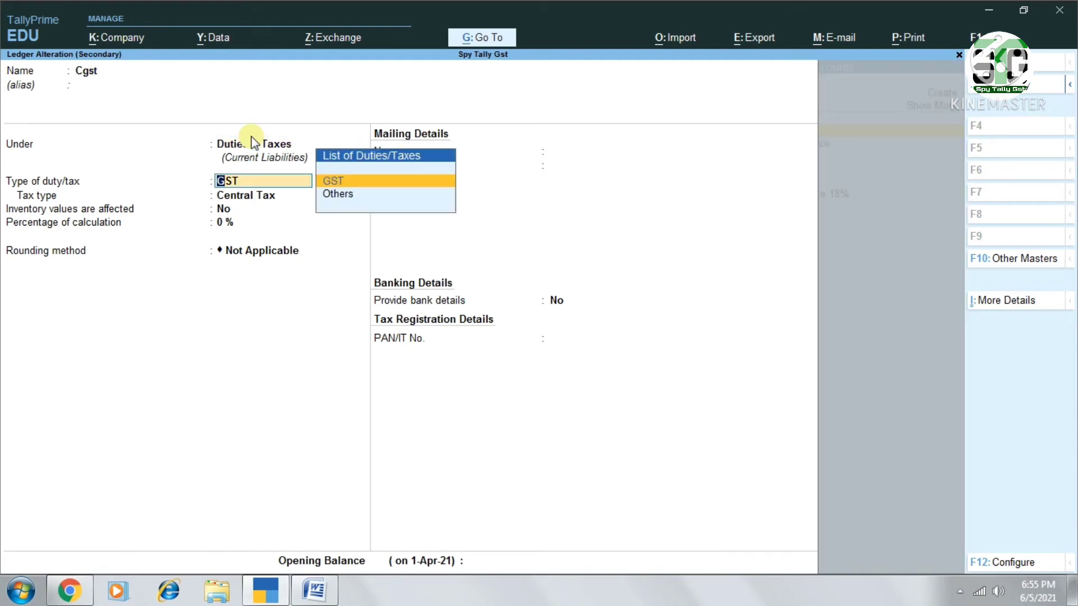
key(Return)
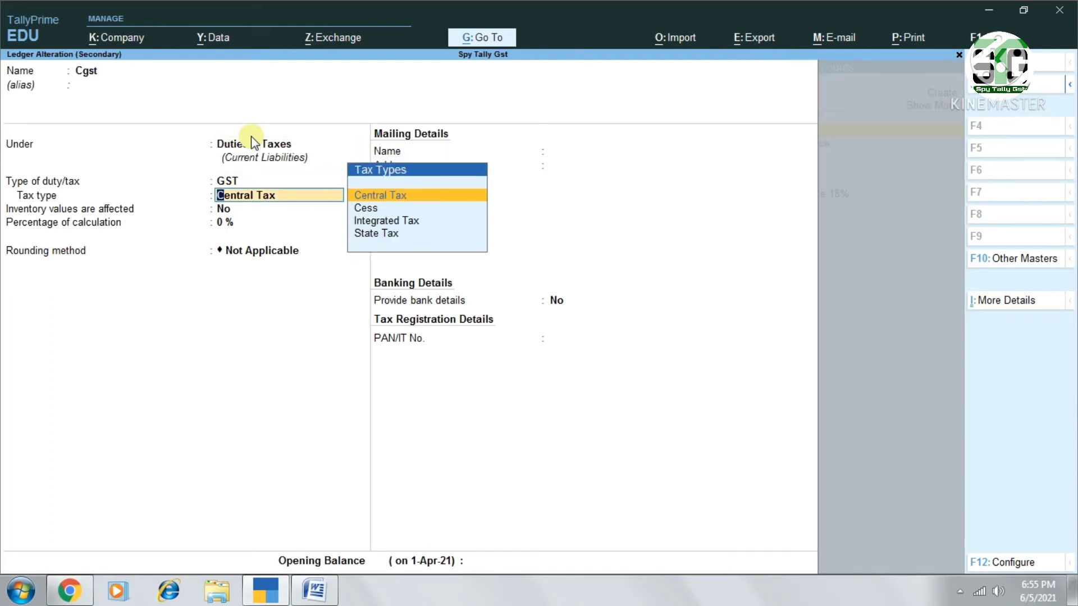
key(Return)
key(Return)
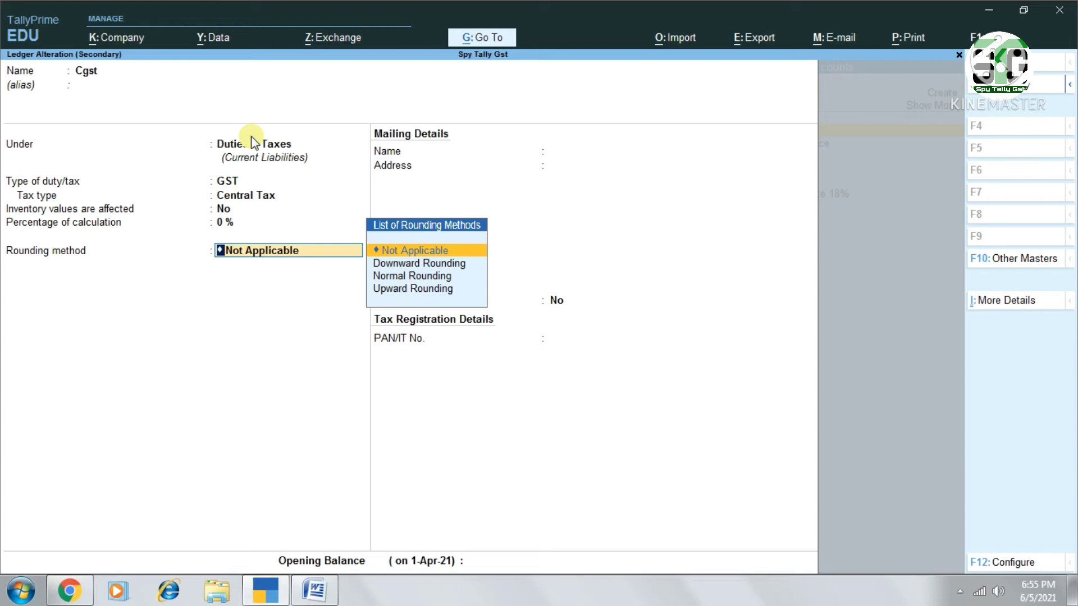
key(Return)
key(Return)
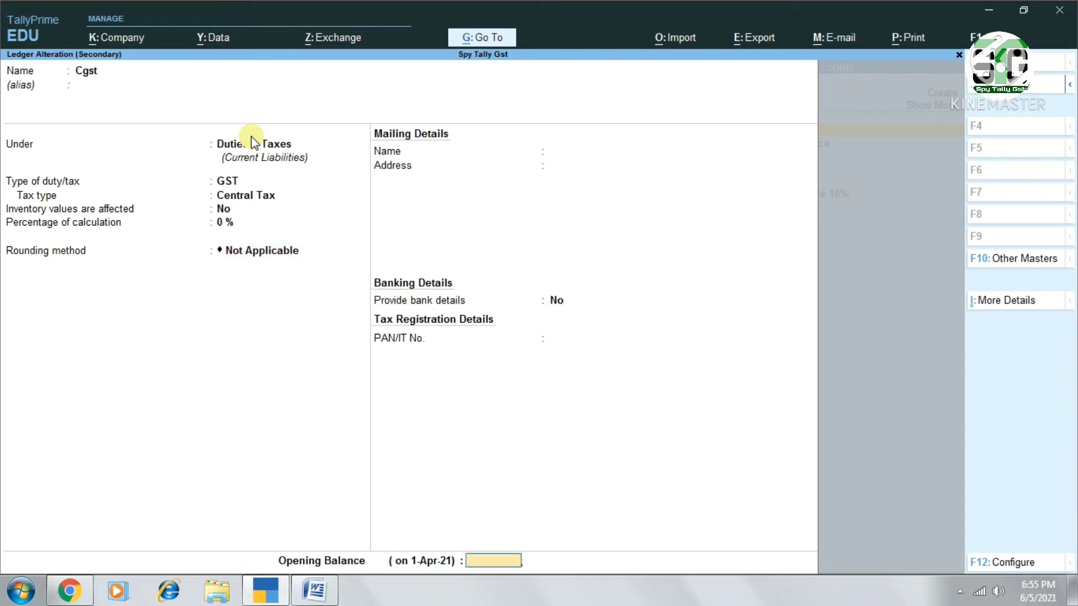
key(Return)
key(Return)
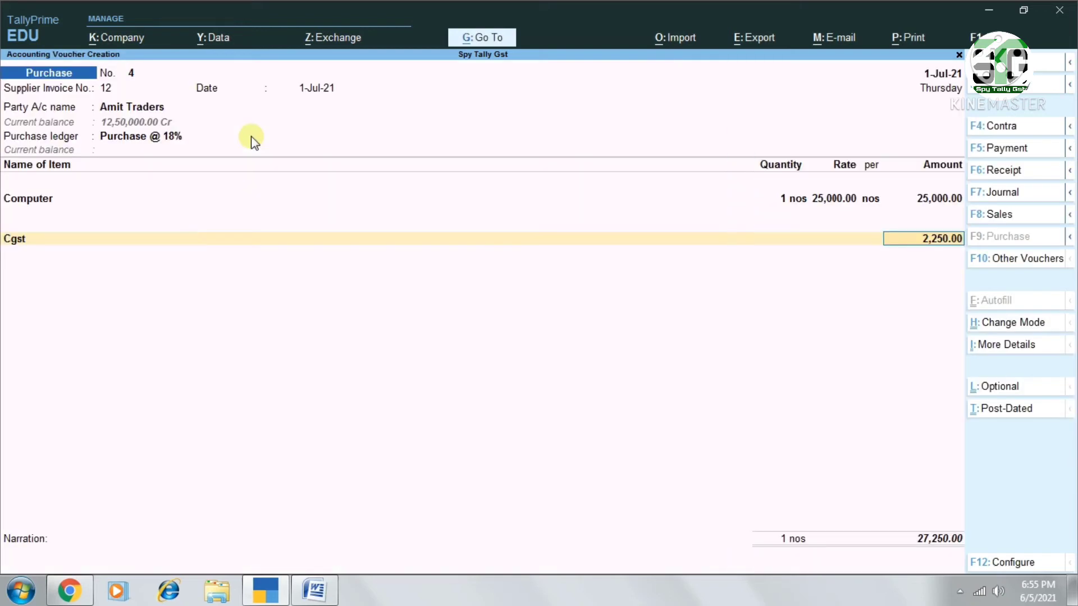
Step: Accept the Cgst amount and add the Sgst ledger to the purchase voucher
key(Return)
text(Sg)
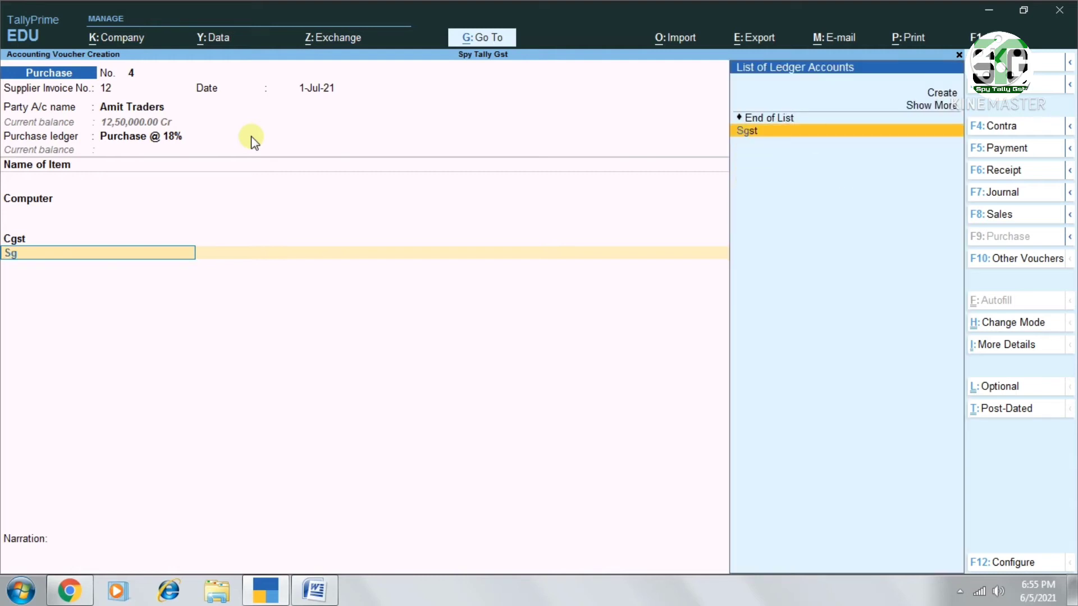
key(Return)
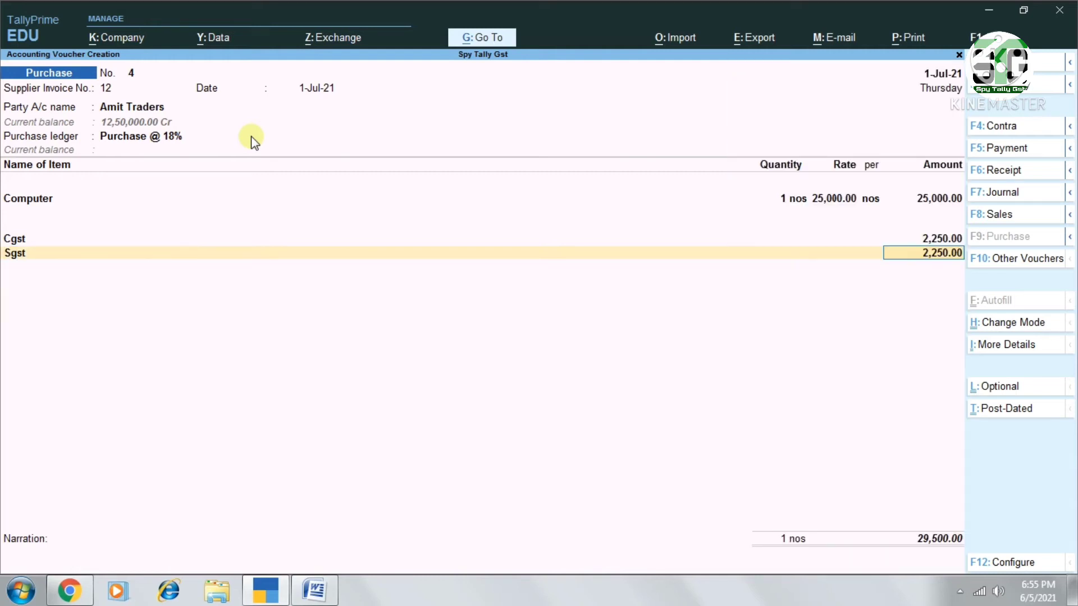
Step: Review the Sgst ledger's group, duty type, tax type and rounding settings, and return to the voucher
key(BackSpace)
key(ctrl+Return)
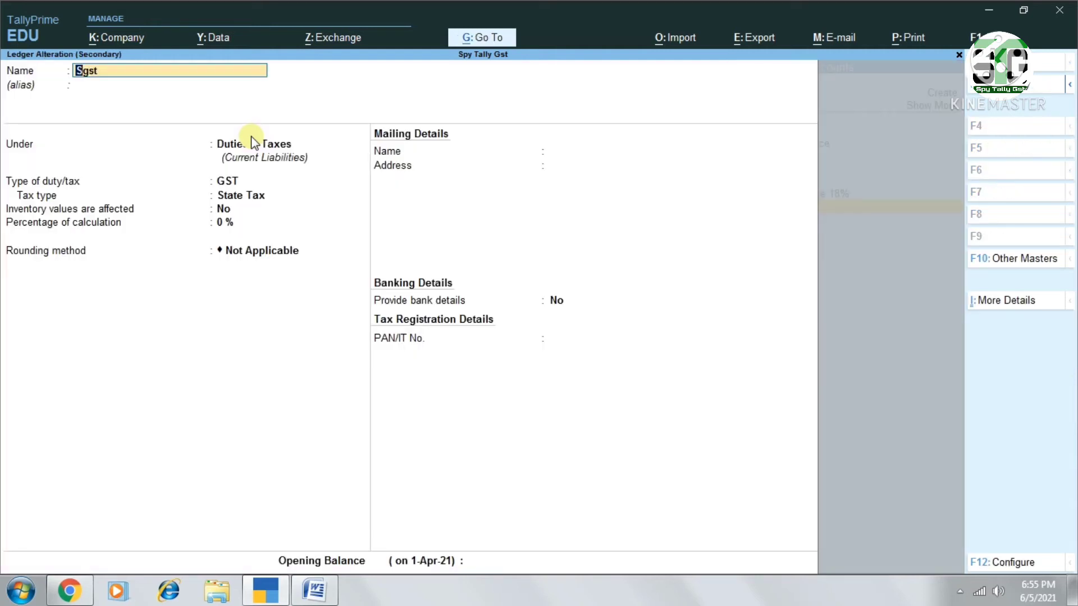
key(Return)
key(Return)
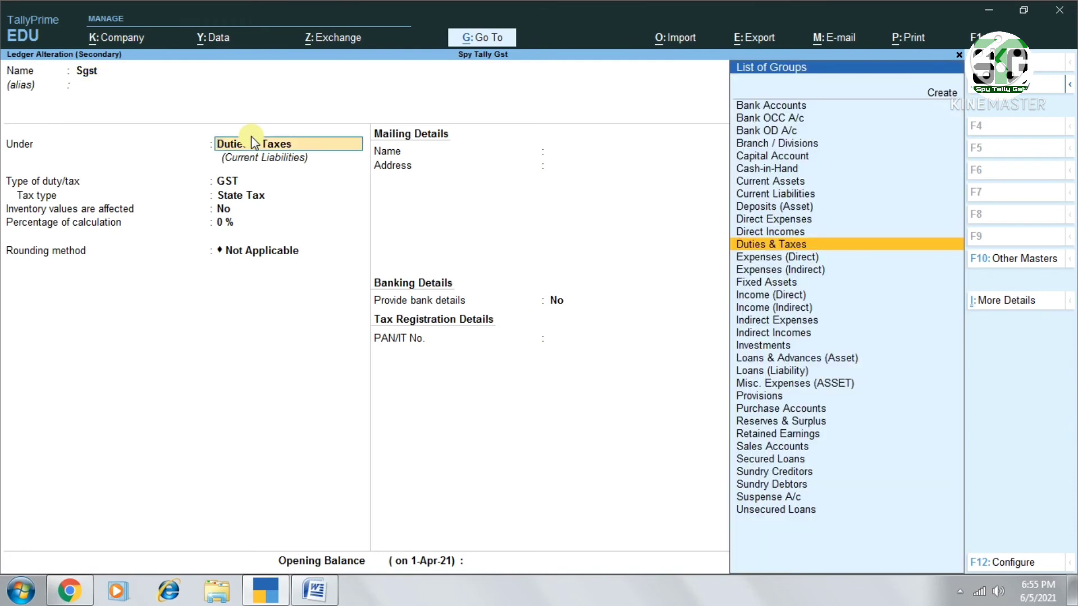
key(Return)
key(Return)
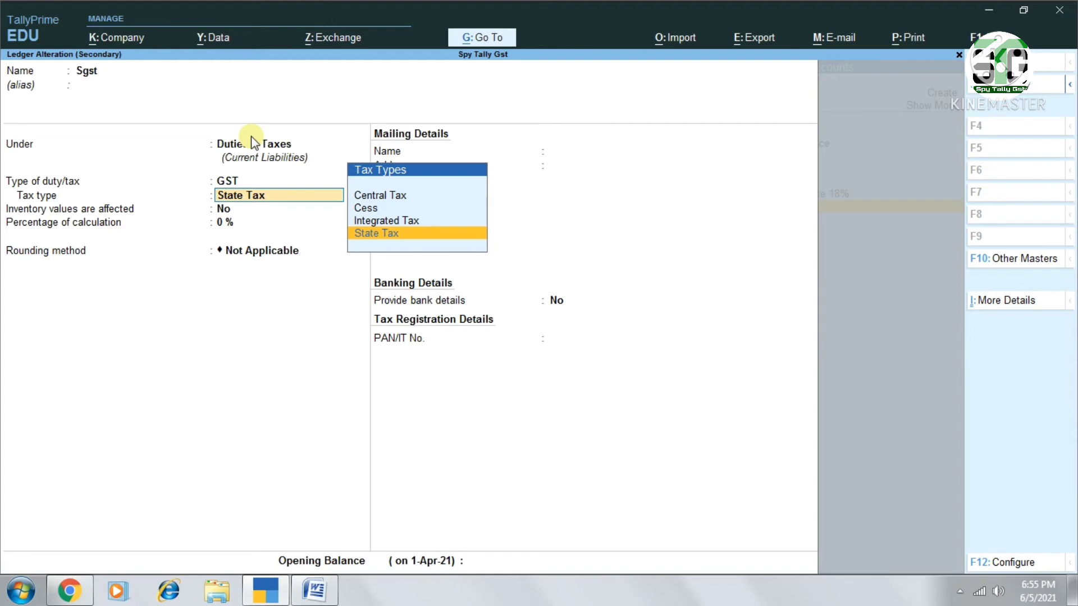
key(Return)
key(Return)
key(Return)
key(Return)
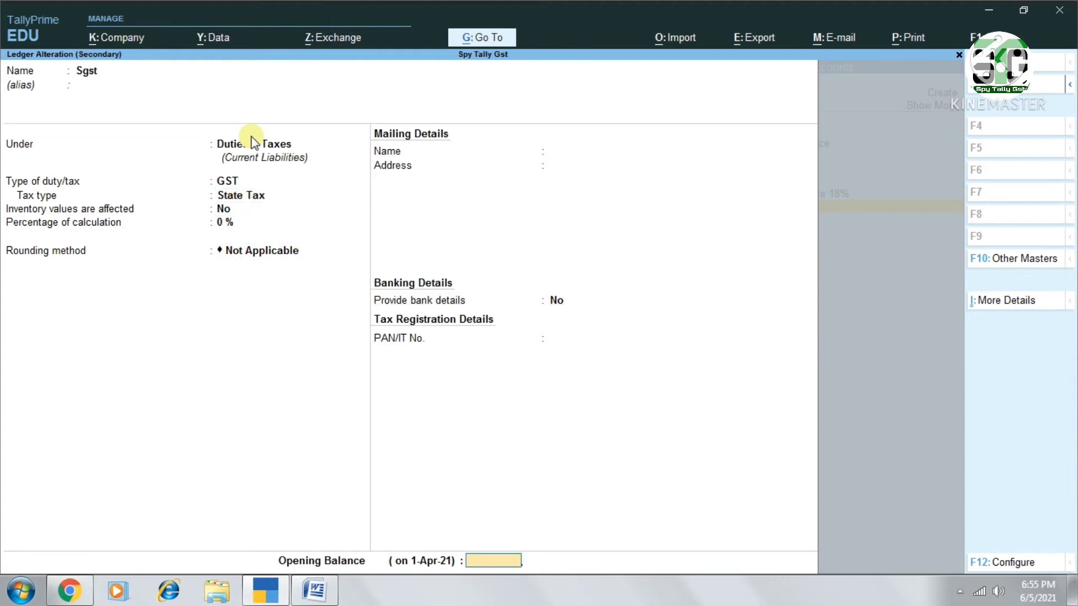
key(Return)
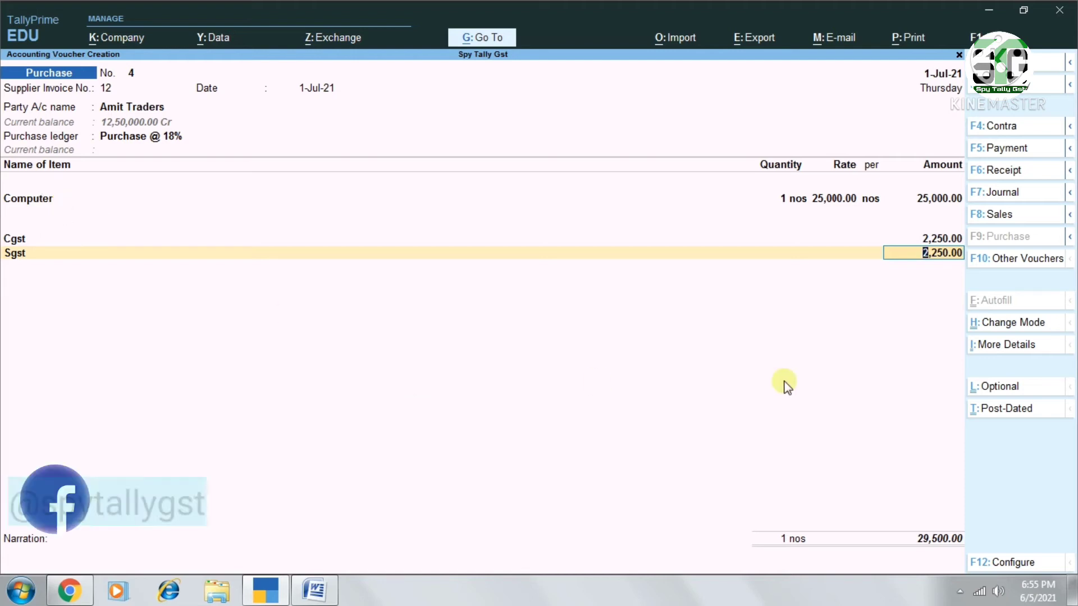
Step: Finish the ledger entries, examine the voucher's detailed GST tax analysis, and save the purchase voucher
key(Return)
key(Return)
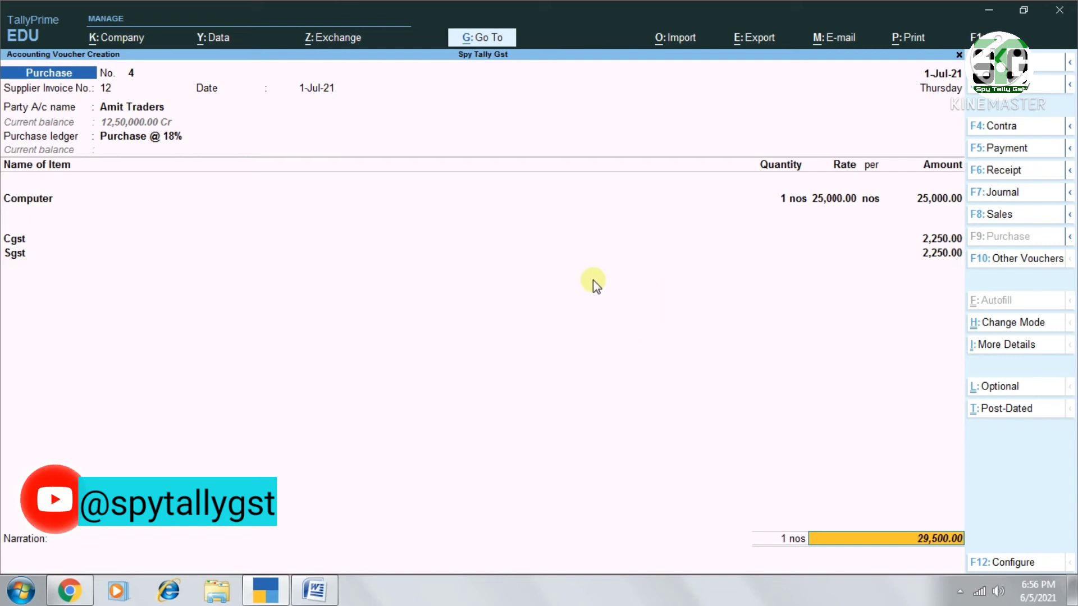
click(970, 352)
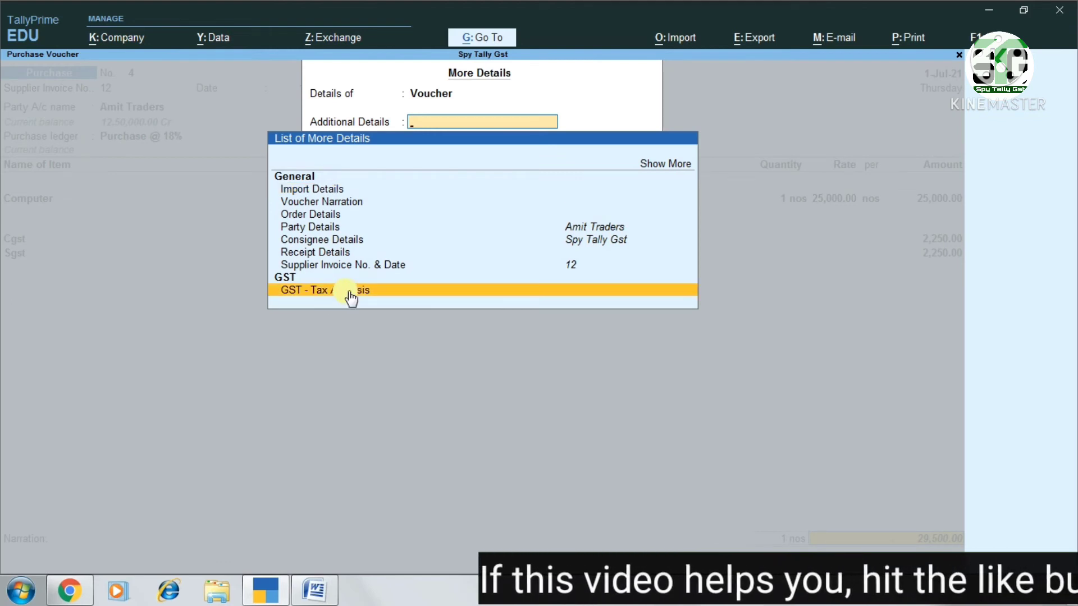
click(349, 291)
key(alt+F5)
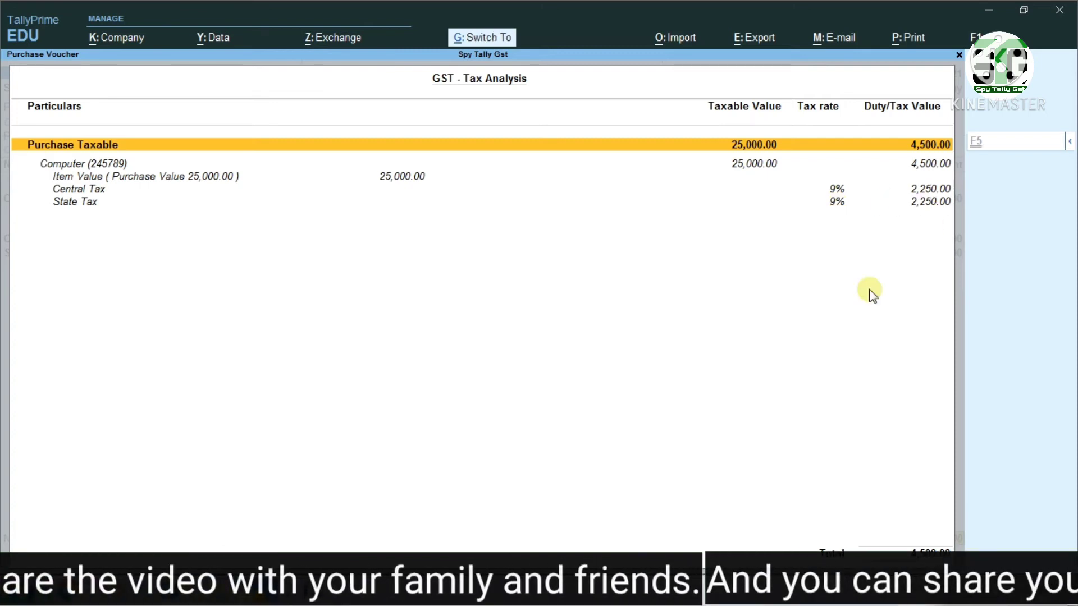
key(ctrl+a)
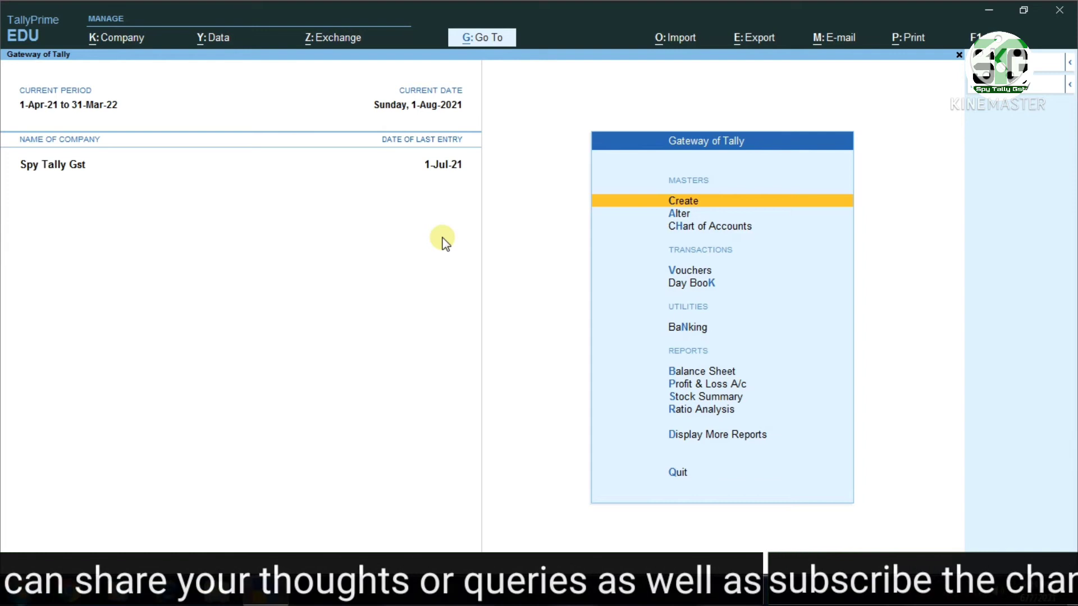
Step: Start a sales voucher dated 1-Aug-21 with Kaya Traders as the party account
key(F8)
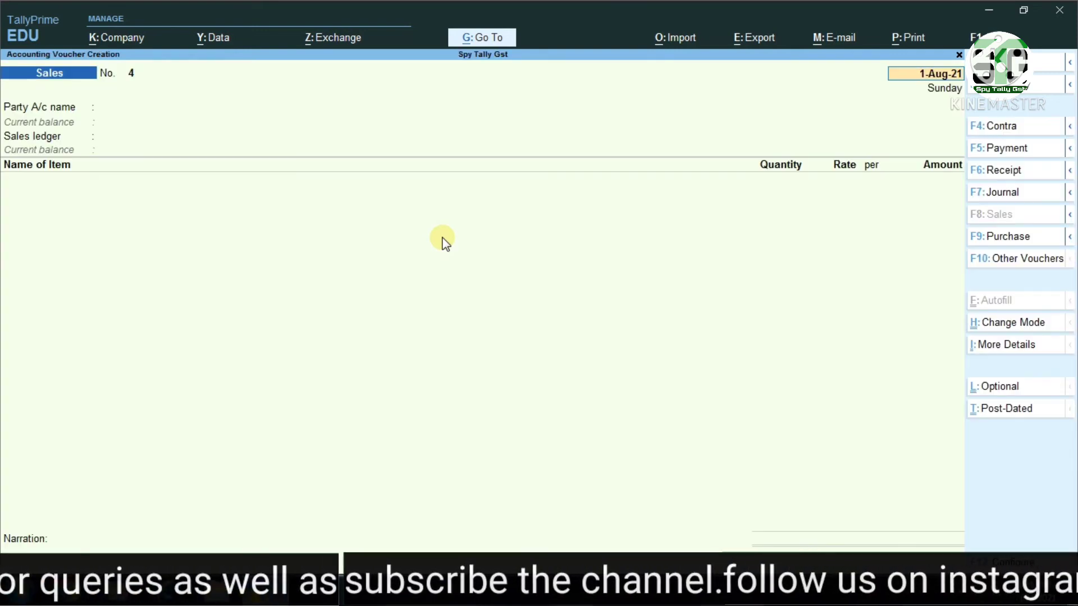
key(Return)
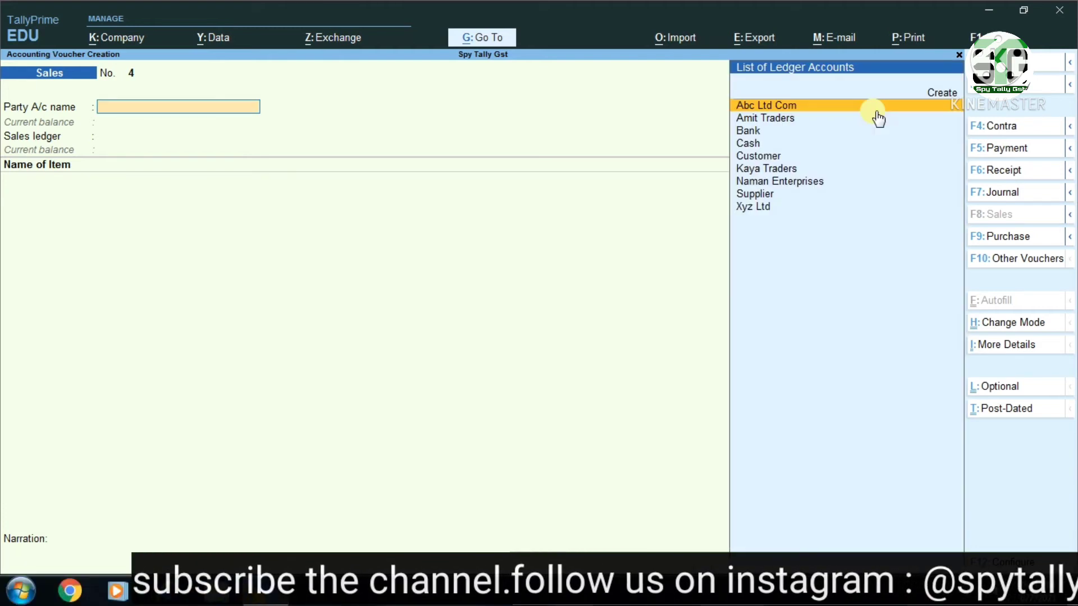
text(Kay)
click(878, 119)
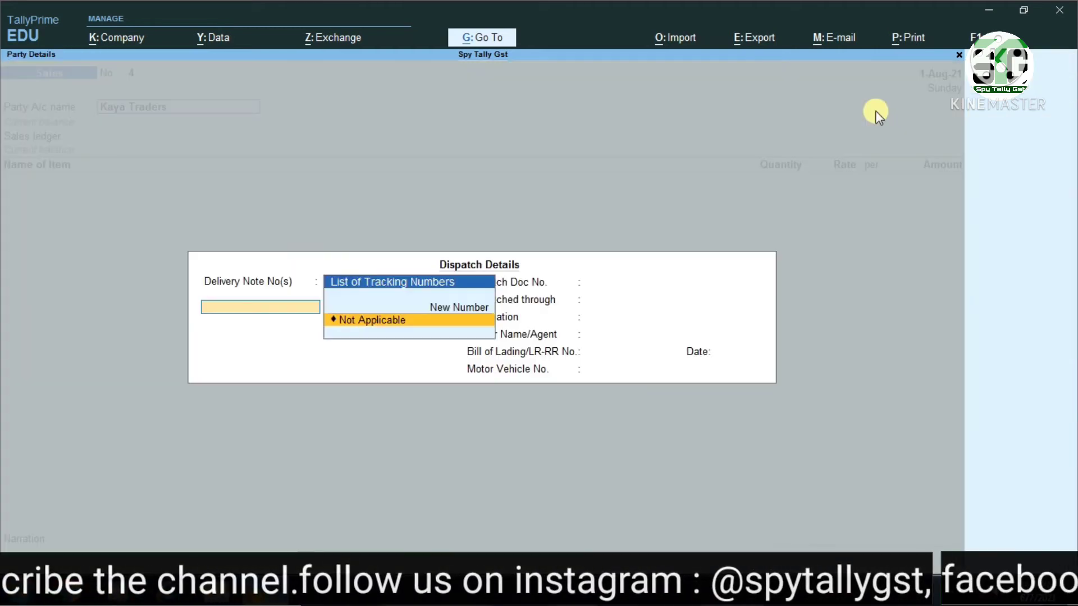
Step: Review the Kaya Traders ledger's group, mailing details and tax registration type, and return to the sales voucher
key(Escape)
key(ctrl+Return)
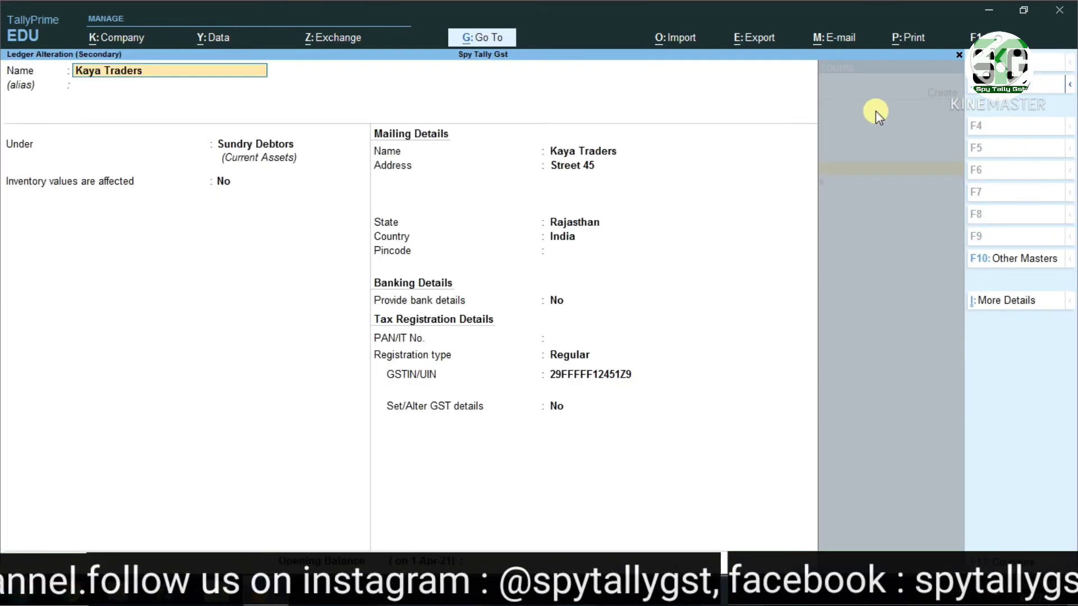
key(Return)
key(Return)
key(Return)
key(Return)
key(Return)
key(Return)
key(Return)
key(Return)
key(Return)
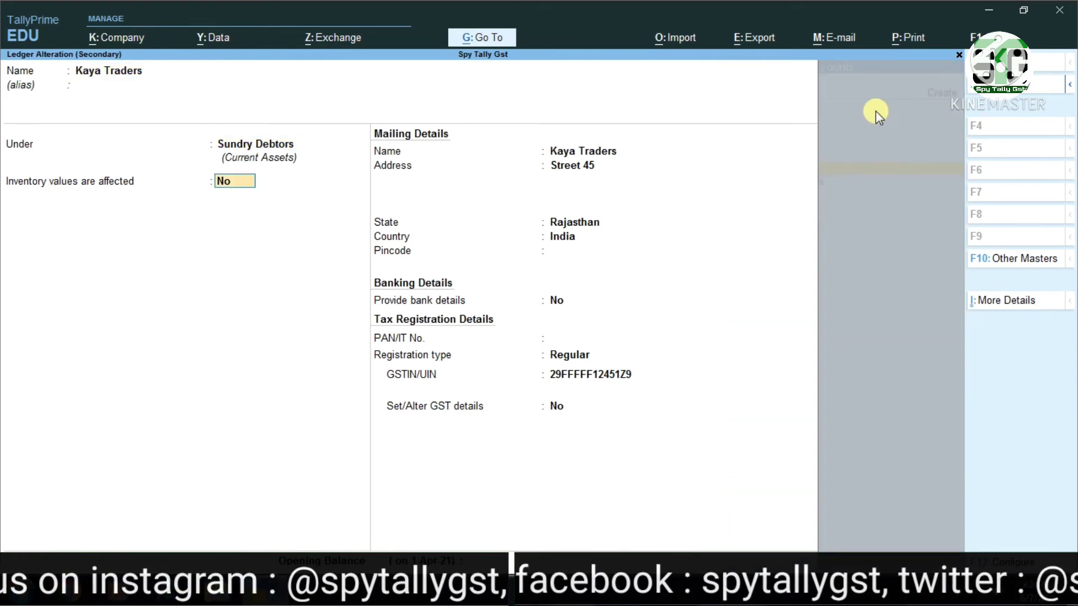
key(Return)
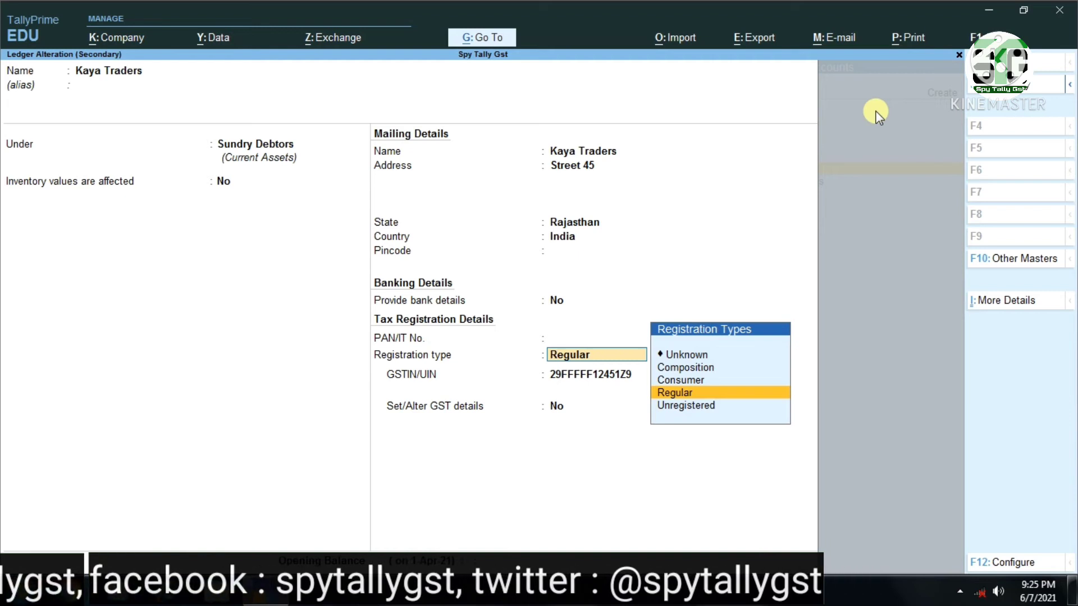
key(ctrl)
key(ctrl+a)
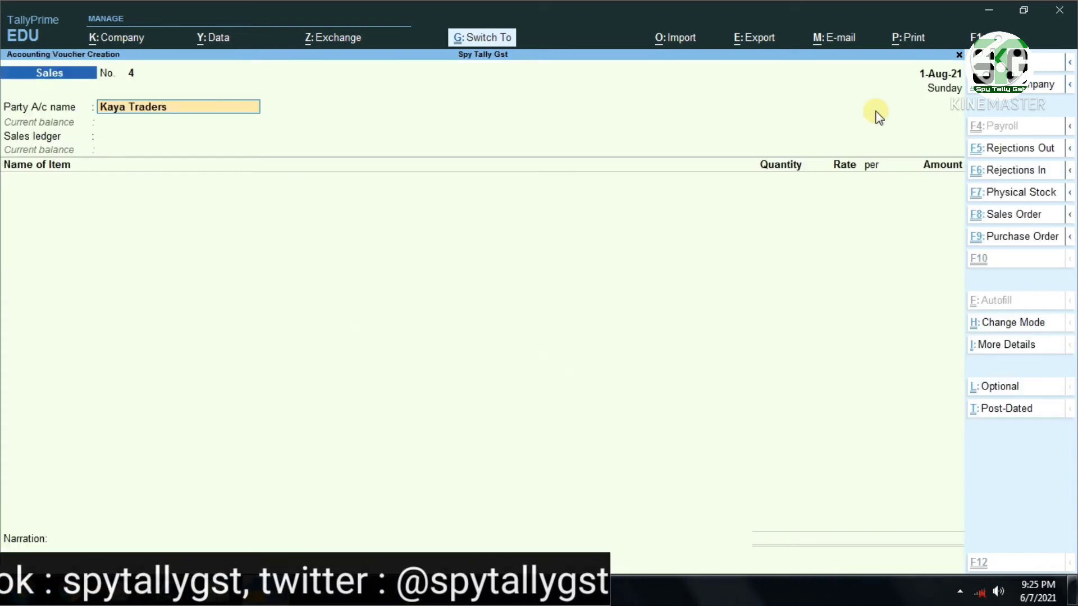
Step: Confirm Kaya Traders as the party, set the delivery note to Not Applicable, leave the other dispatch fields blank and accept the party details
key(Return)
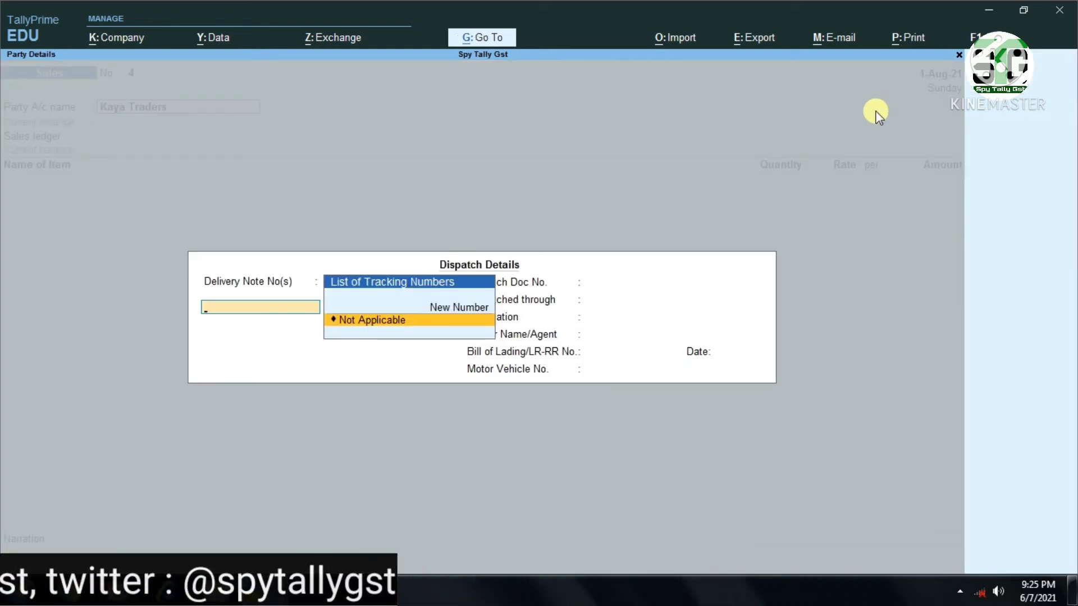
key(Return)
key(Return)
key(Return)
key(Return)
key(Return)
key(Return)
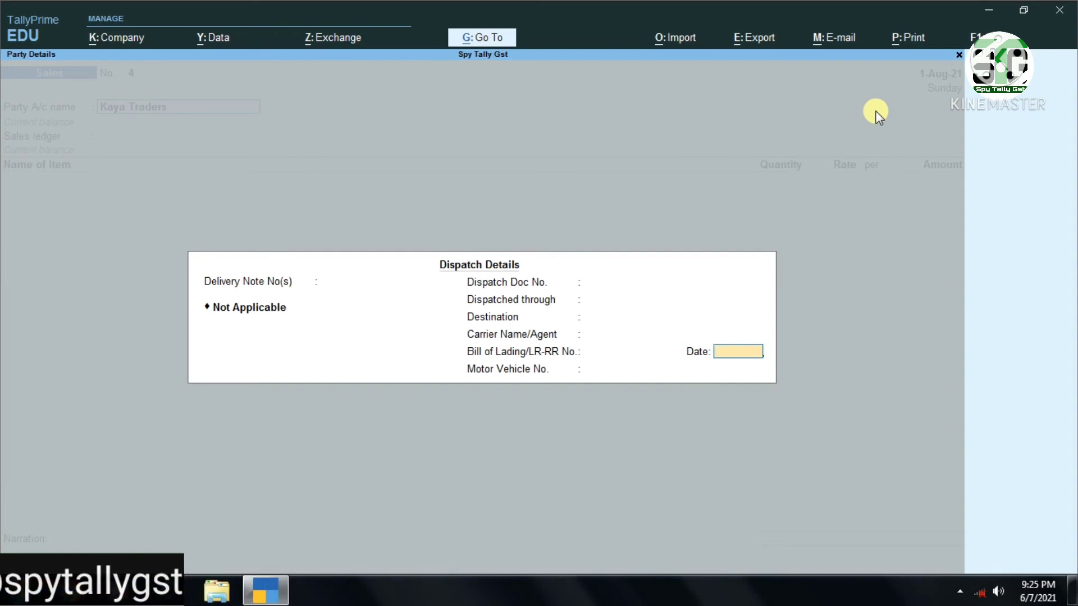
key(Return)
key(Return)
key(ctrl+a)
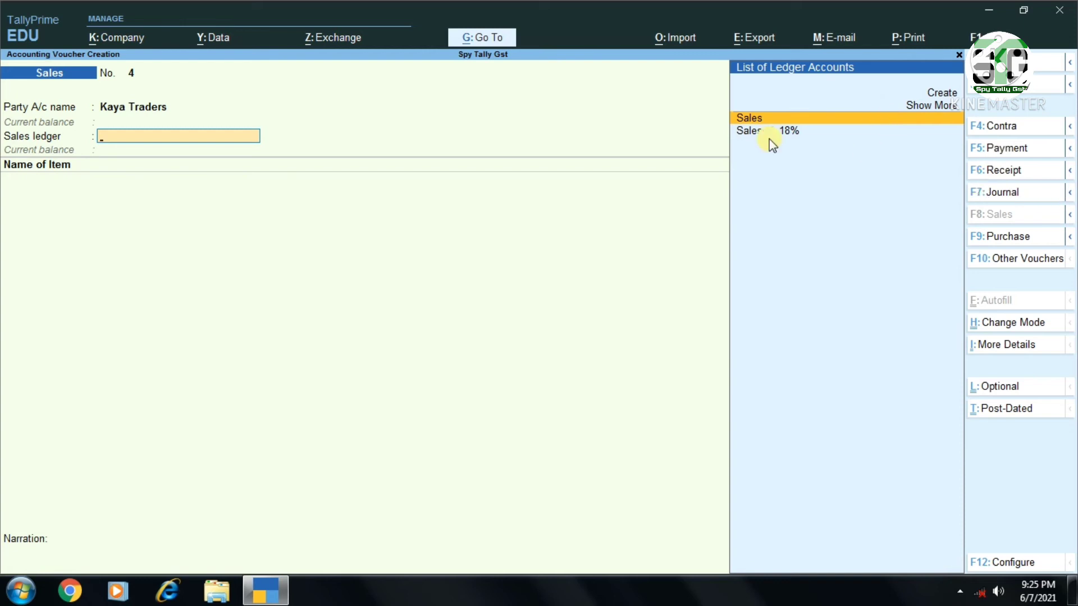
Step: Create a sales ledger named Sales @ 5% under Sales Accounts, keeping inventory values affected and GST applicable
key(alt+c)
text(Sal)
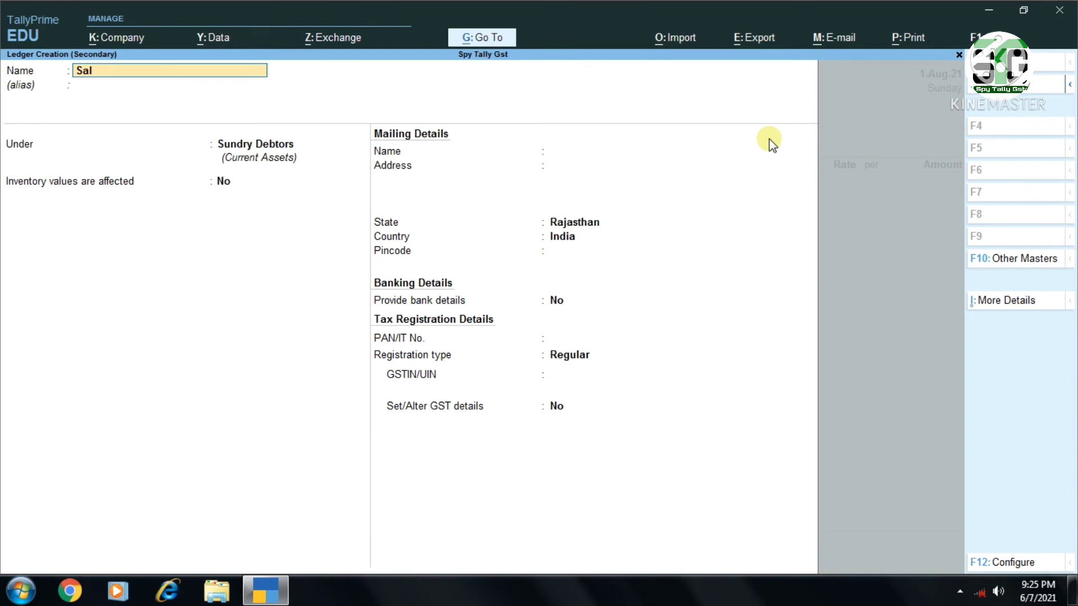
text(es @ 5%)
key(Return)
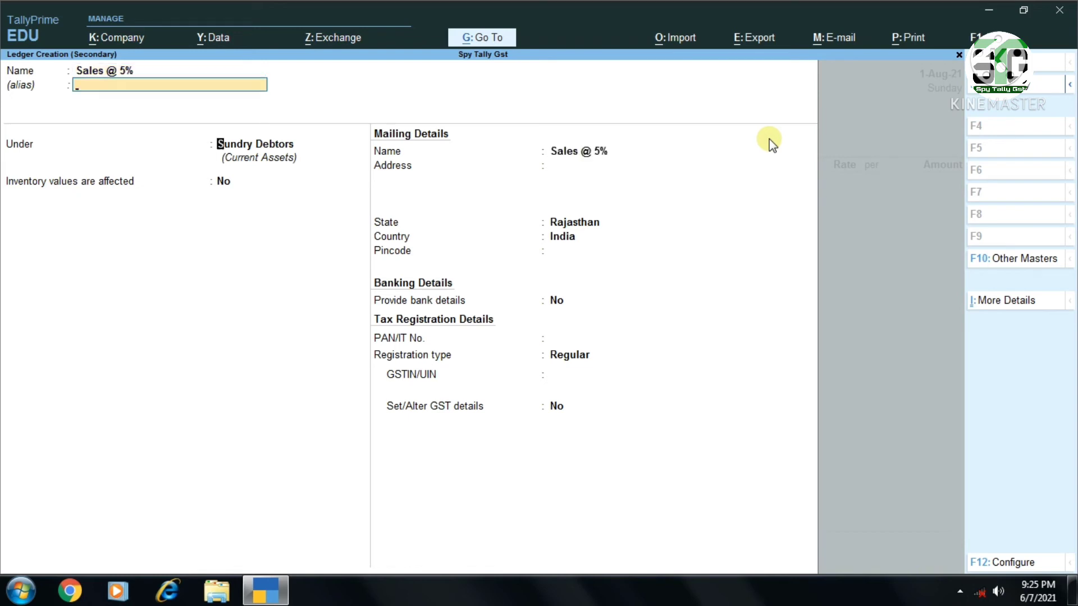
text(Sal)
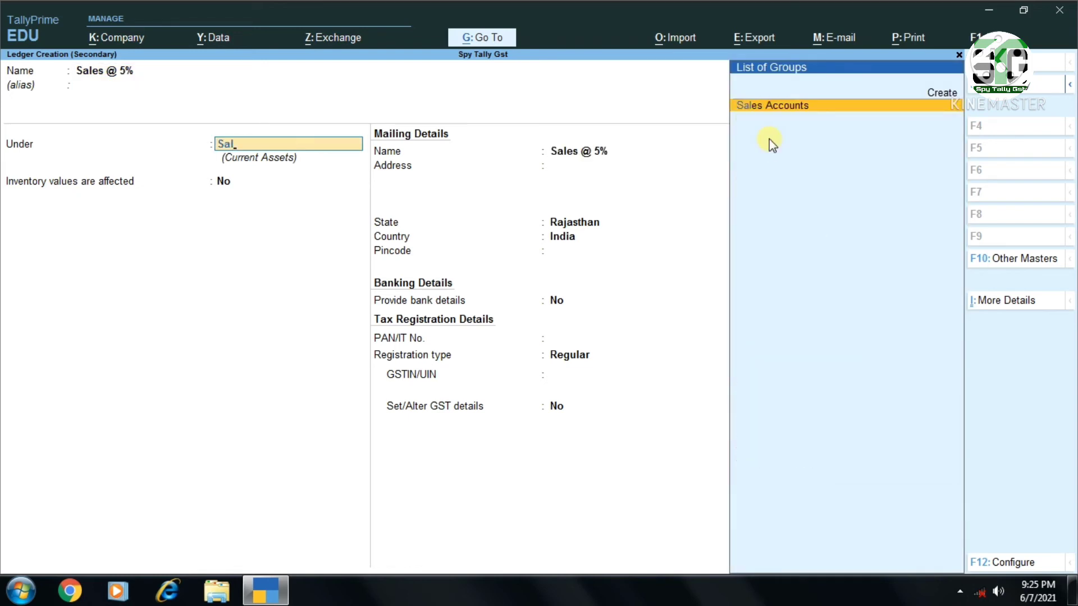
key(Return)
key(Return)
key(Return)
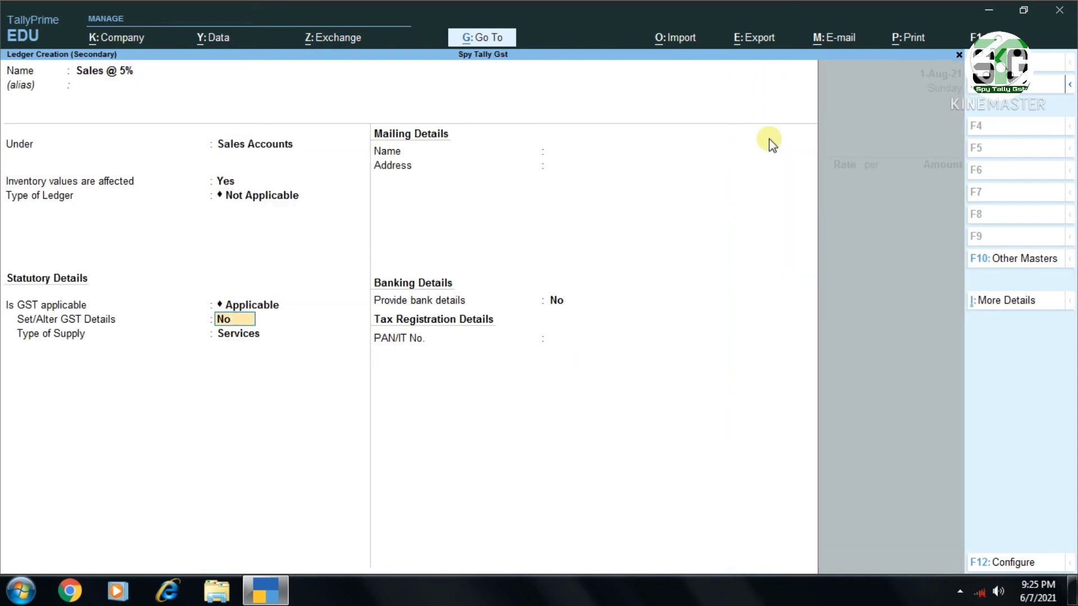
Step: Enable GST details for the Sales @ 5% ledger and set it to Taxable with 12% integrated tax and 0% cess
text(y)
key(Return)
key(Return)
key(Return)
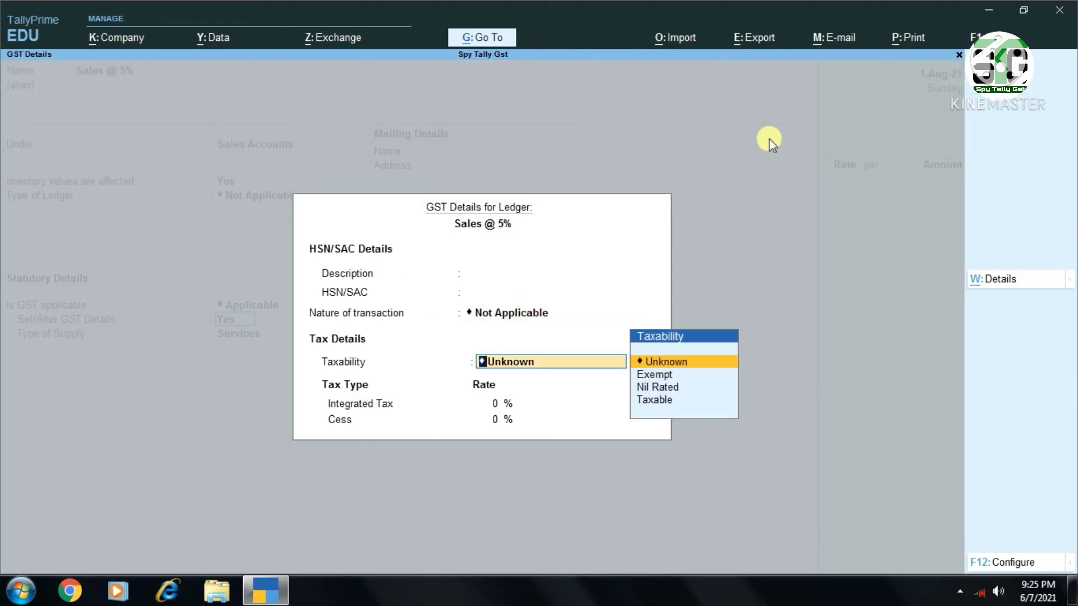
key(Down)
key(Down)
key(Down)
text(12)
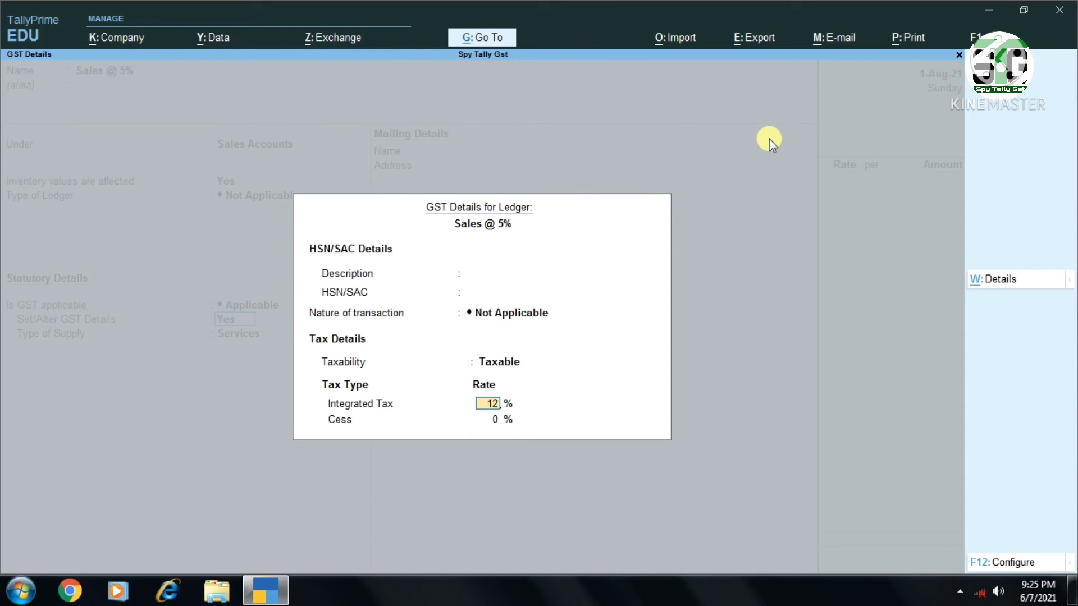
key(Return)
key(Return)
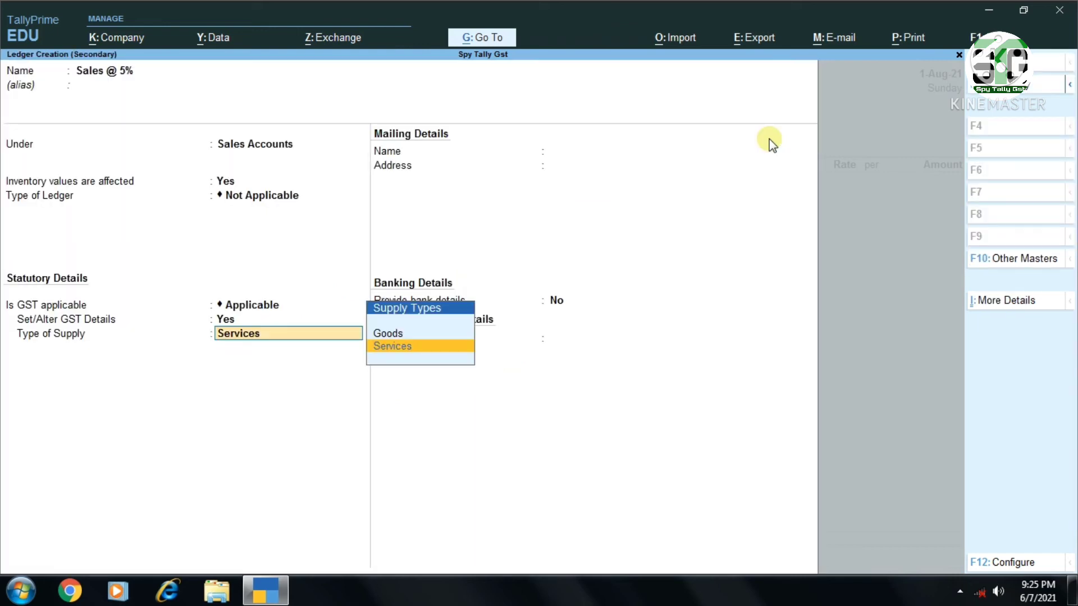
Step: Set the Sales @ 5% ledger's type of supply to Goods, leave bank details off and save the ledger
text(G)
key(Return)
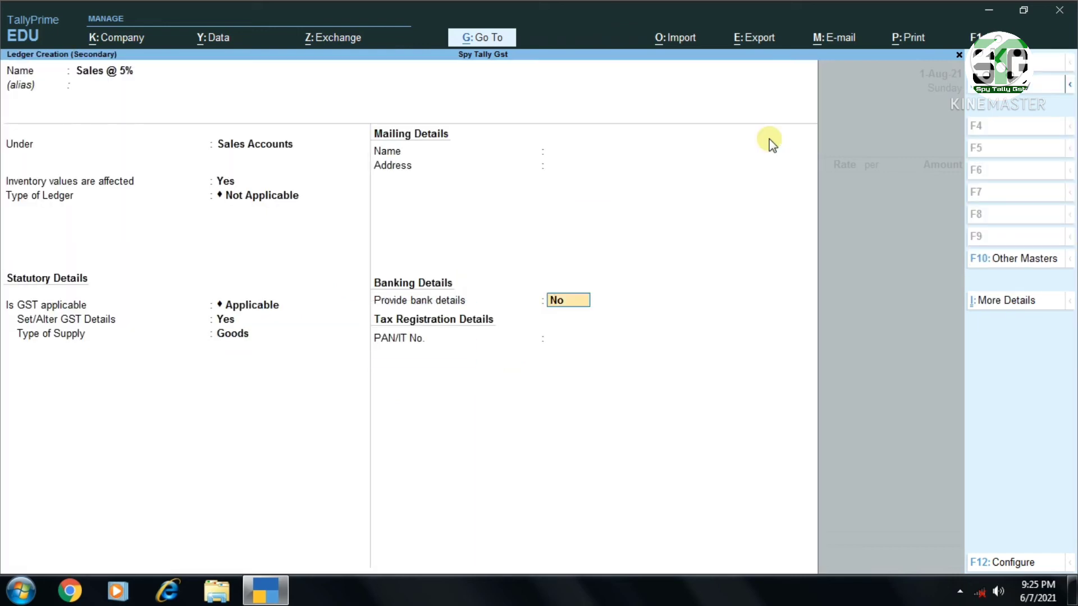
key(Return)
key(Return)
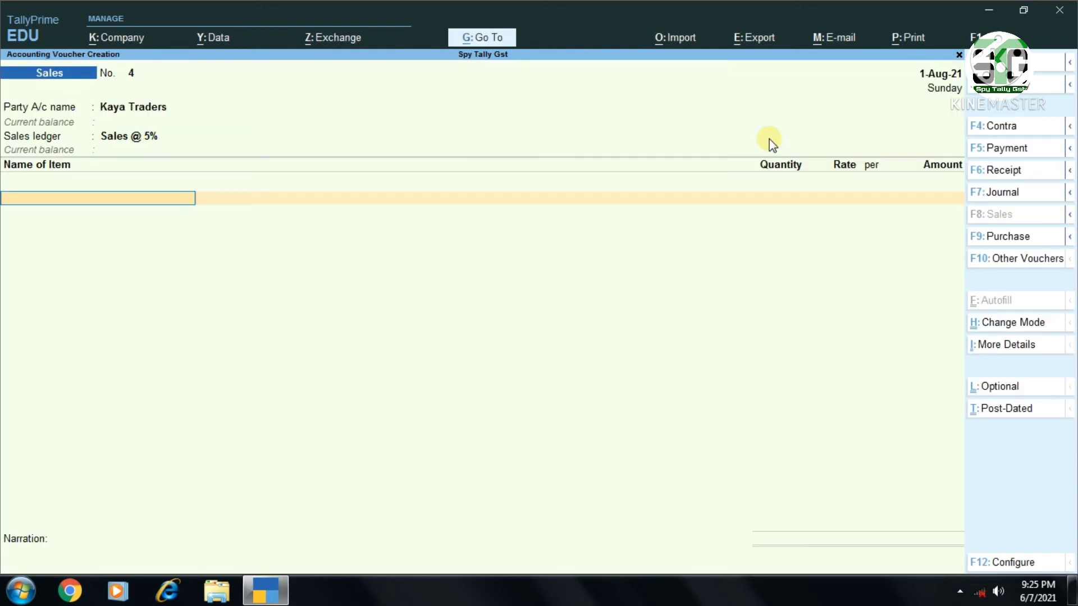
Step: Add 2 nos of Laptop at a rate of 40,000 from Finished Goods Godown, with tracking and order numbers Not Applicable
text(Lap)
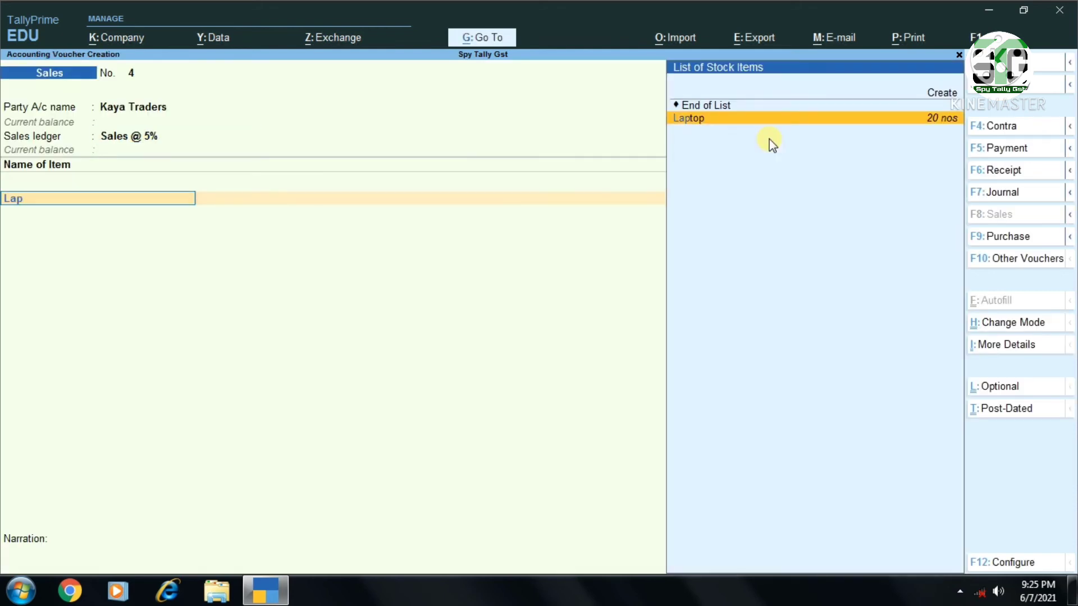
key(Return)
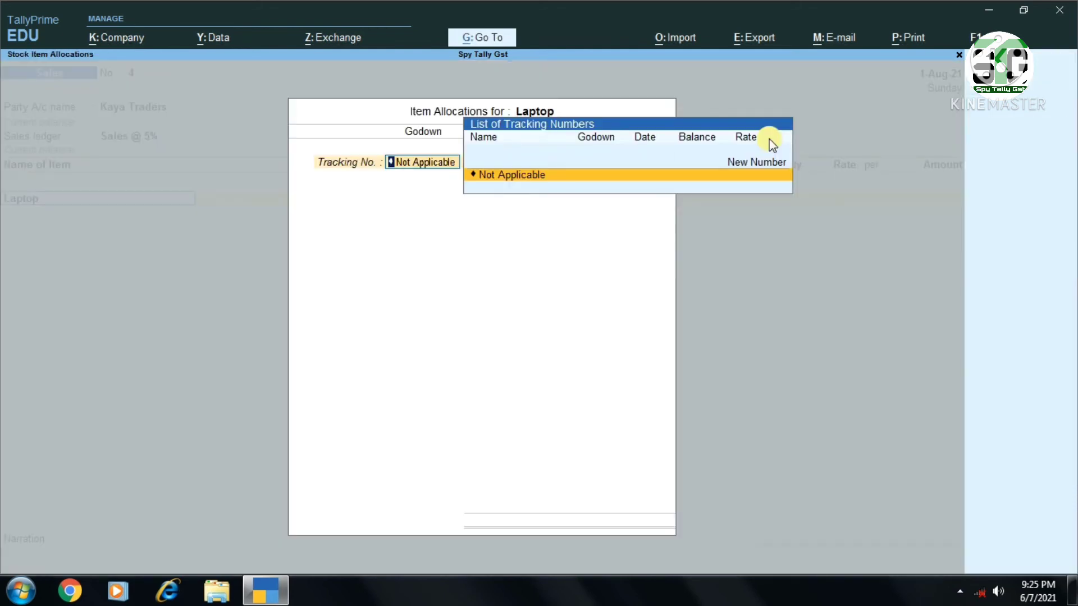
key(Return)
key(Return)
key(Return)
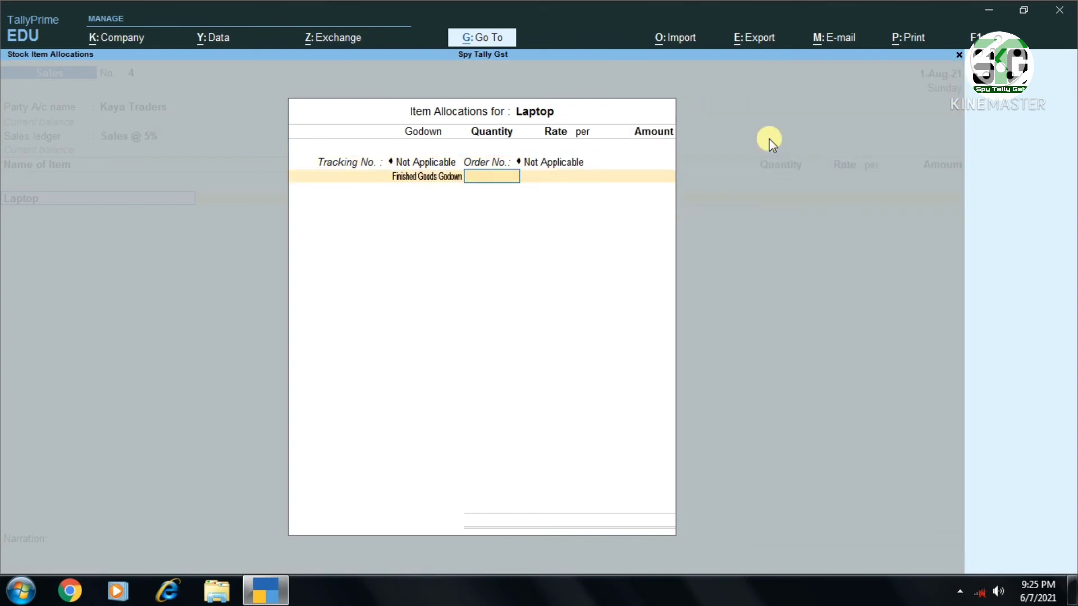
text(2)
key(Return)
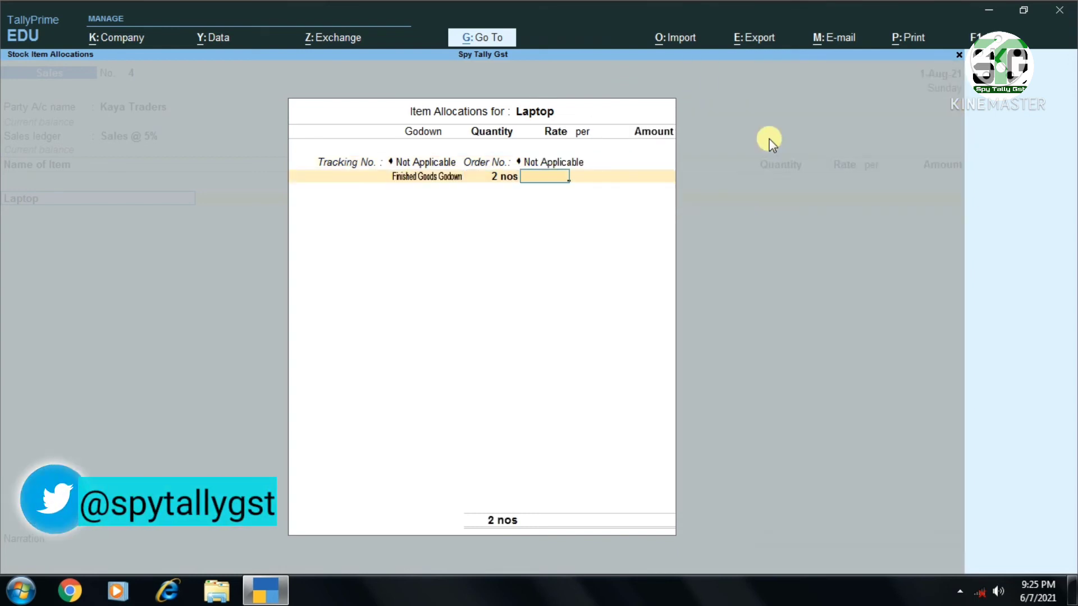
text(40000)
key(Return)
key(Return)
key(Return)
key(Return)
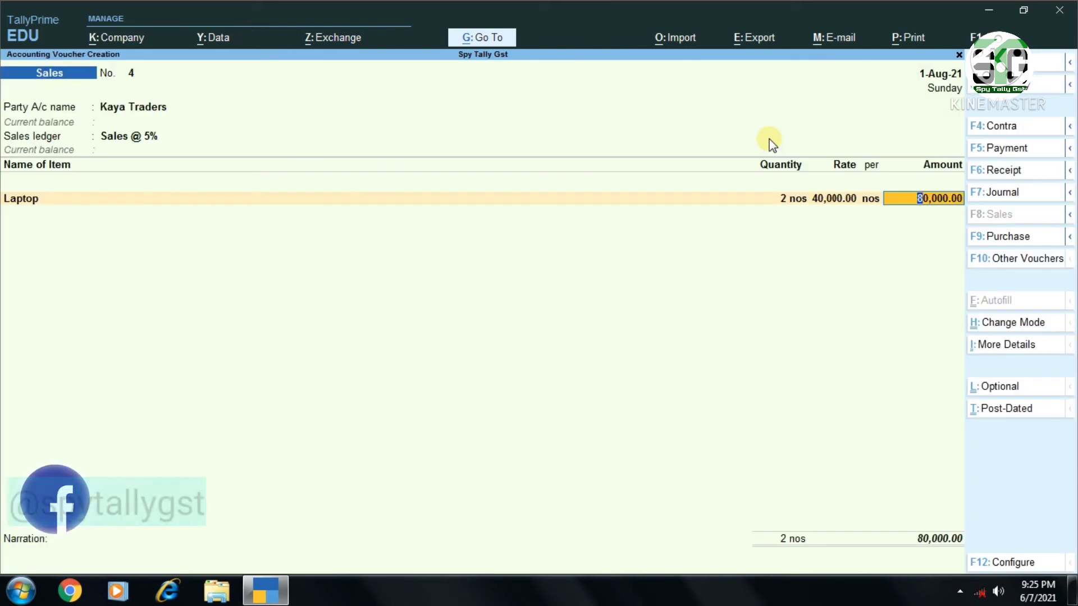
key(Return)
key(Return)
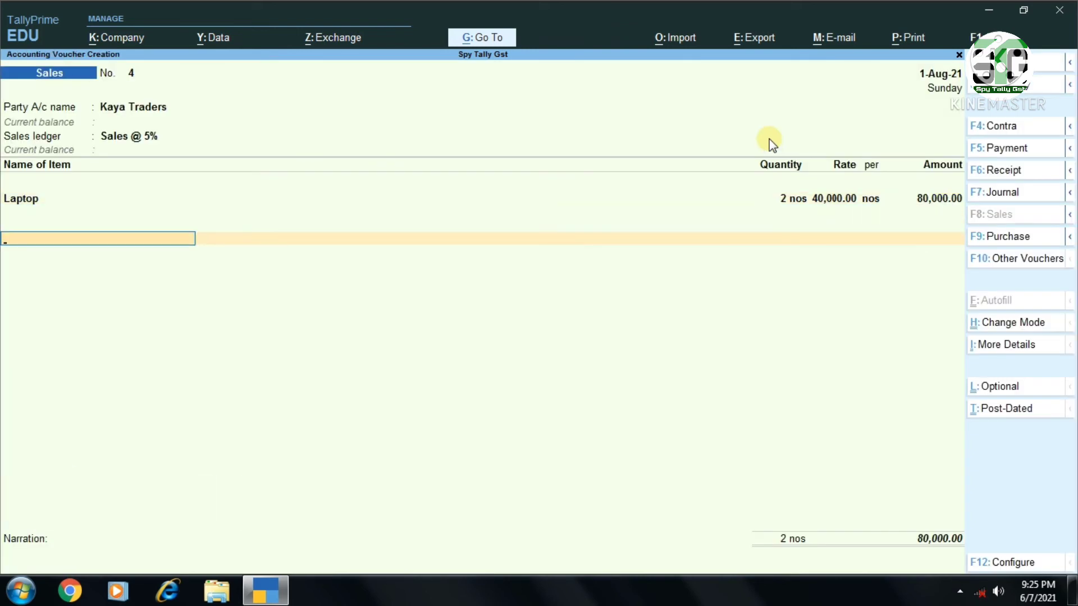
Step: Add the Cgst and Sgst tax ledgers below the Laptop item, accepting their calculated amounts
text(Cgst)
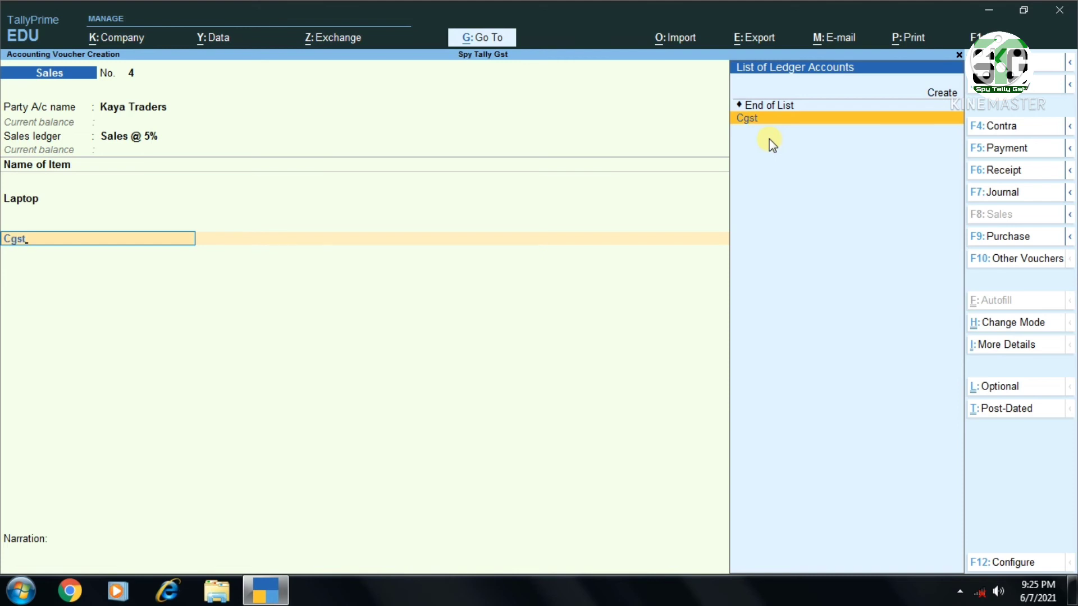
key(Return)
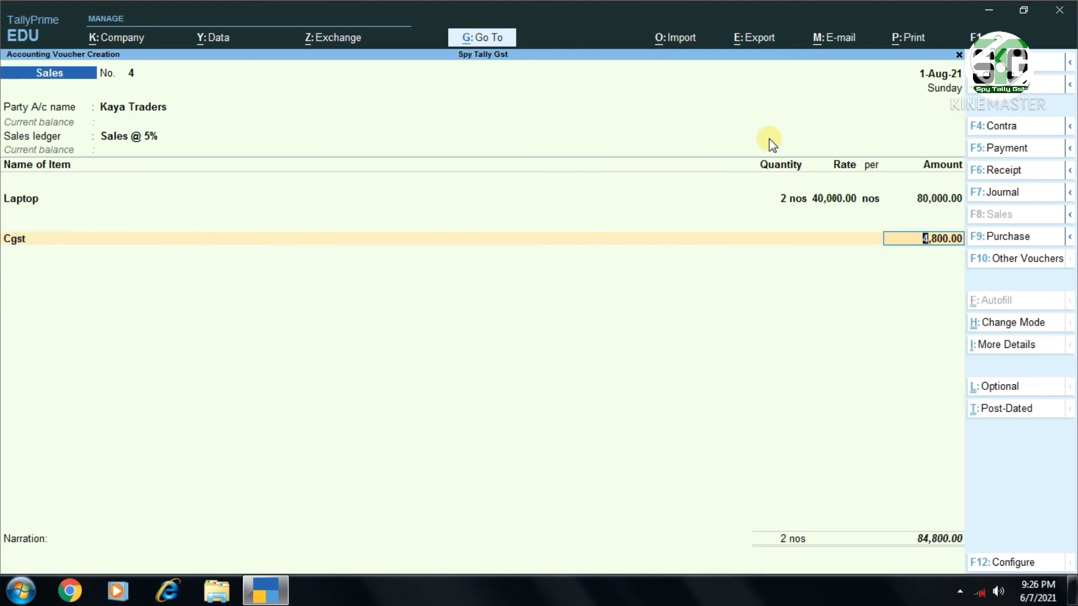
key(Return)
text(Sg)
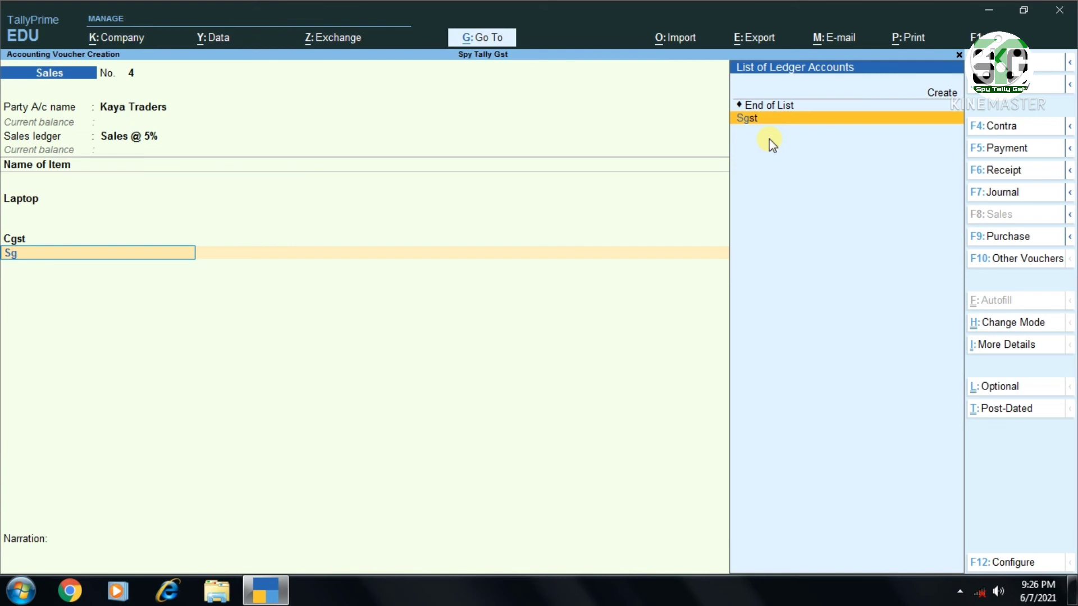
key(Return)
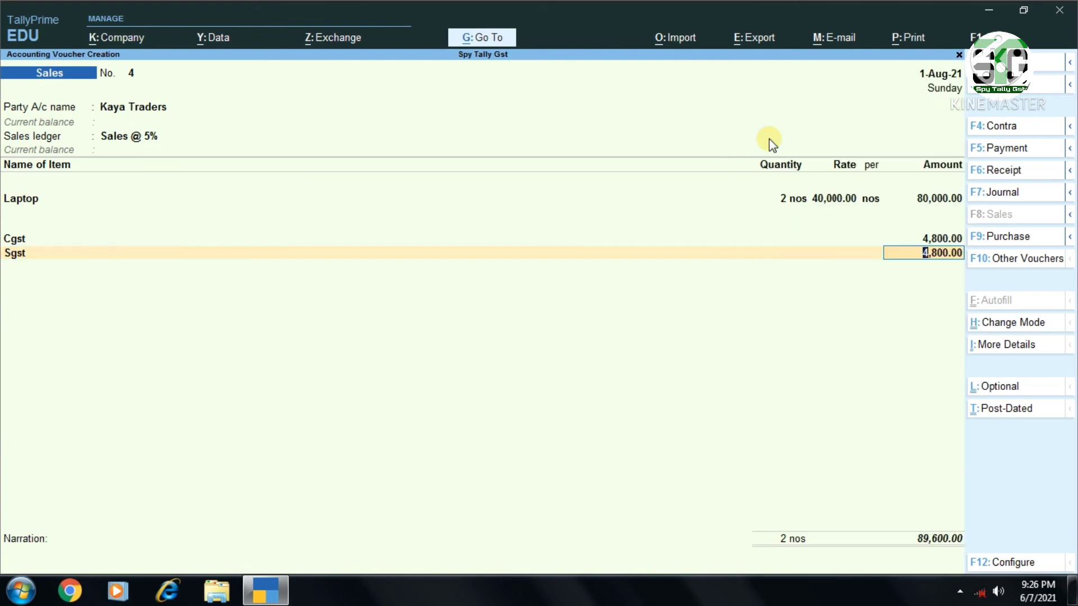
key(Return)
key(Return)
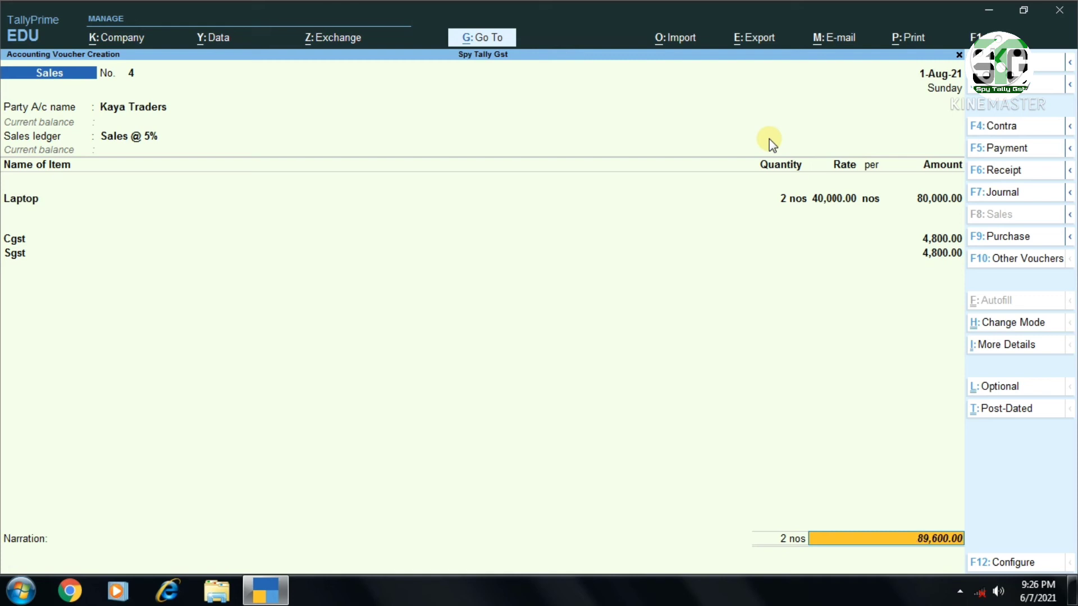
Step: Examine the sales voucher's detailed GST tax analysis for the central and state tax rates, and return to the voucher
key(ctrl+i)
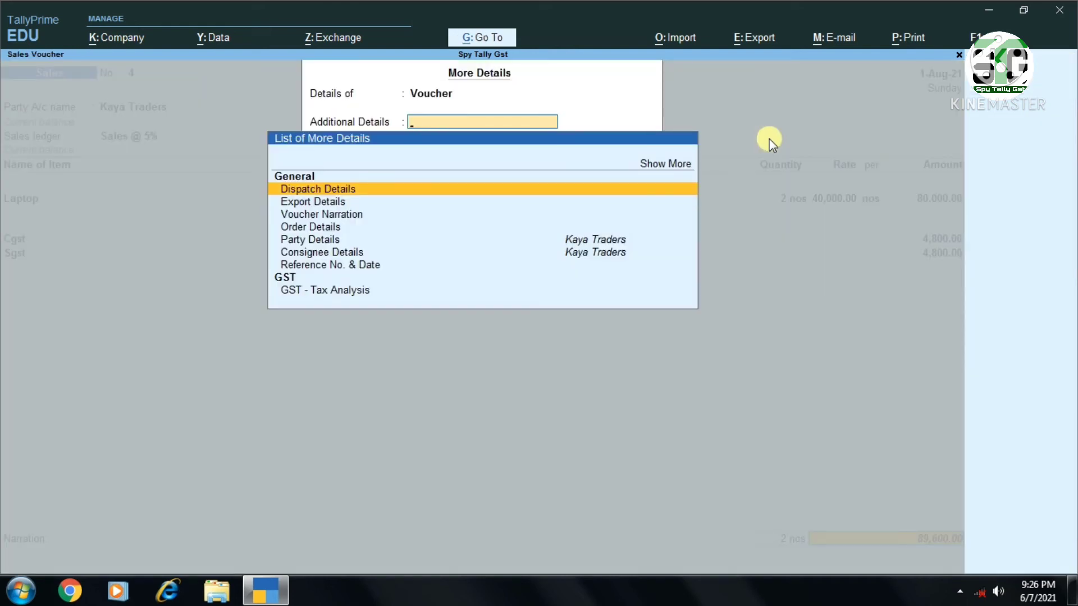
text(gst)
key(Return)
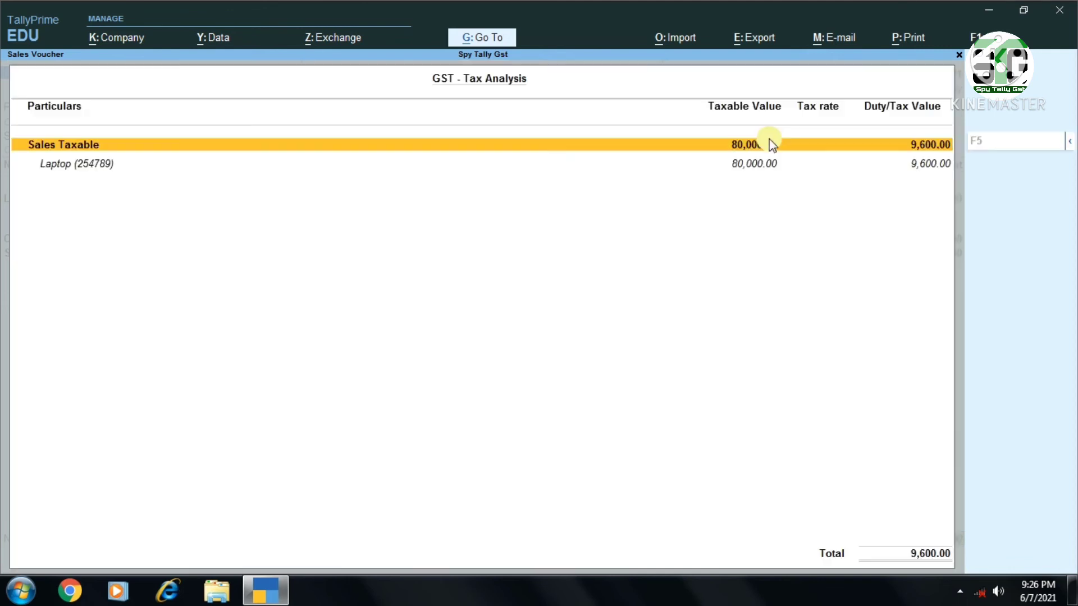
key(F5)
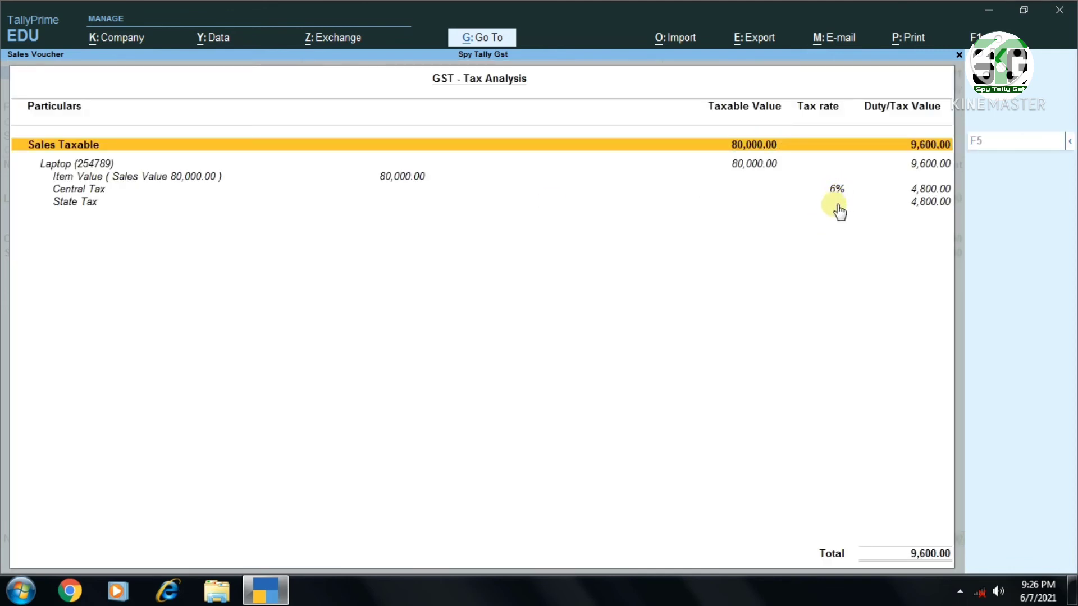
key(Escape)
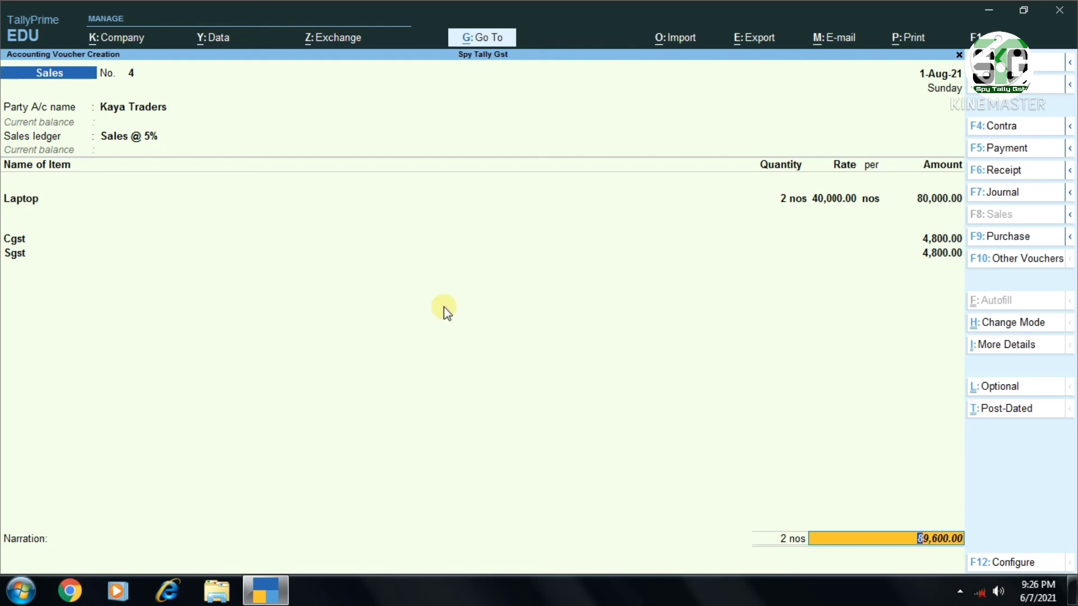
Step: Open the Laptop stock item for alteration from the voucher's item line and go to its Set/Alter GST Details option
key(BackSpace)
key(BackSpace)
key(BackSpace)
key(BackSpace)
key(BackSpace)
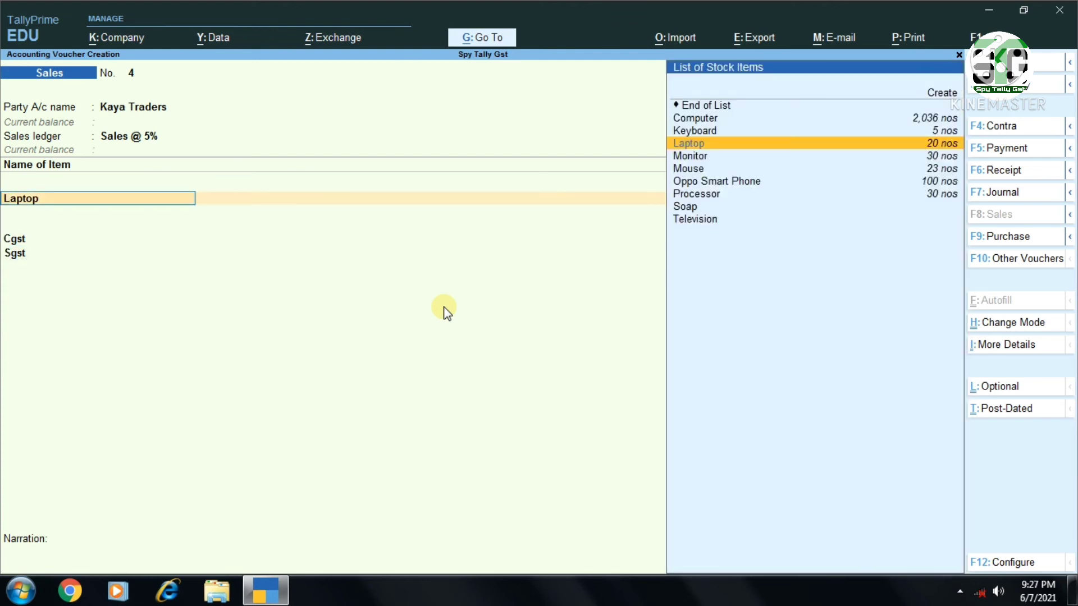
key(ctrl+Return)
key(Return)
key(Return)
key(Return)
key(Return)
key(Return)
key(Return)
key(Return)
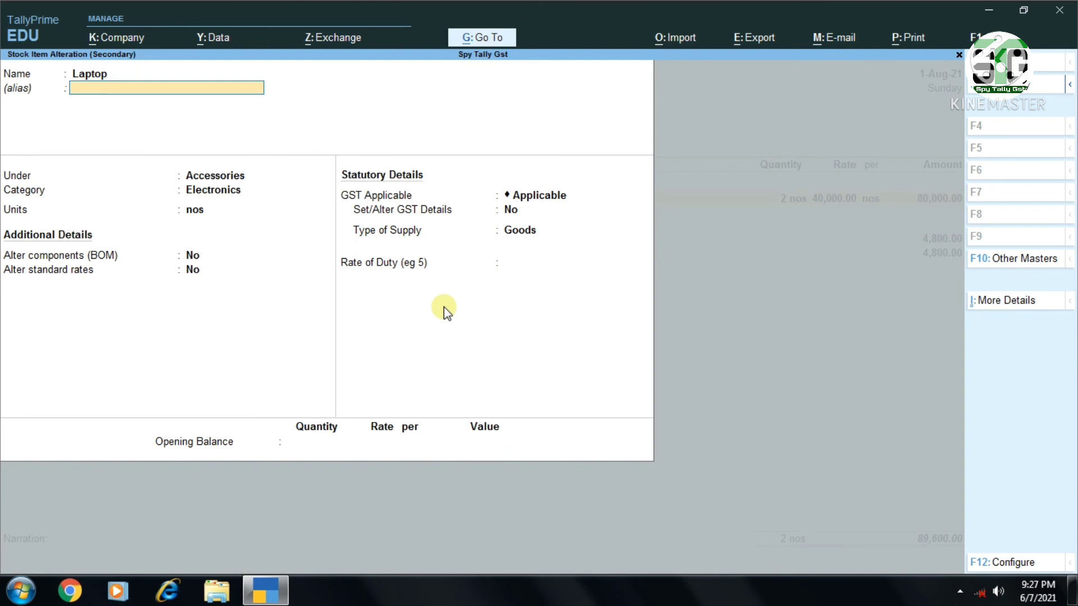
key(Return)
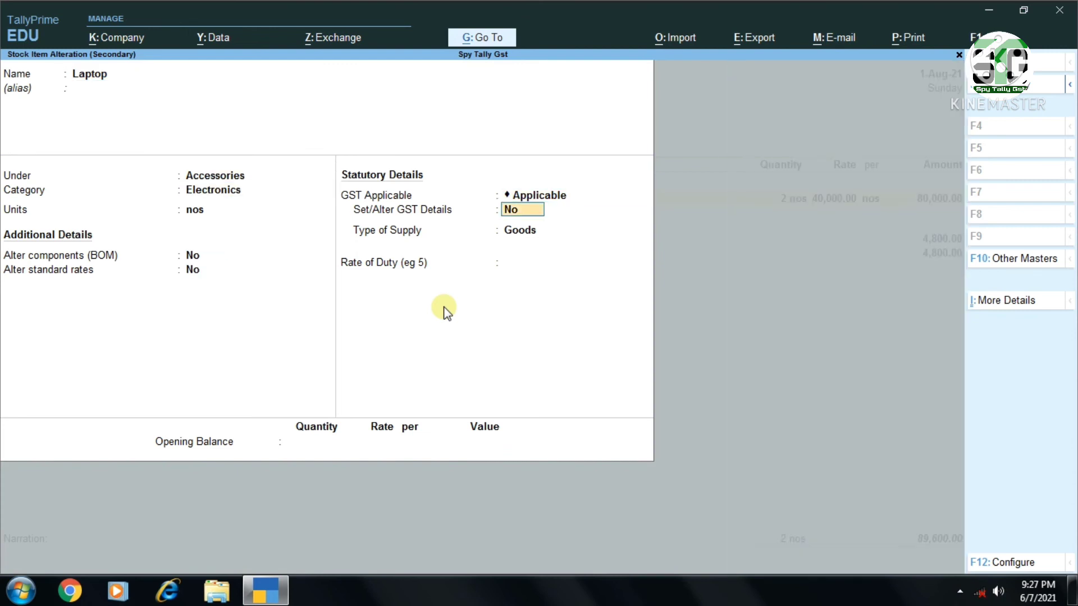
Step: Enable Laptop's GST details, keep it Taxable at 5% integrated tax and 0% cess, applicable from 1-Aug-21, and save the item
text(y)
key(Return)
key(Return)
key(Return)
key(Return)
key(Return)
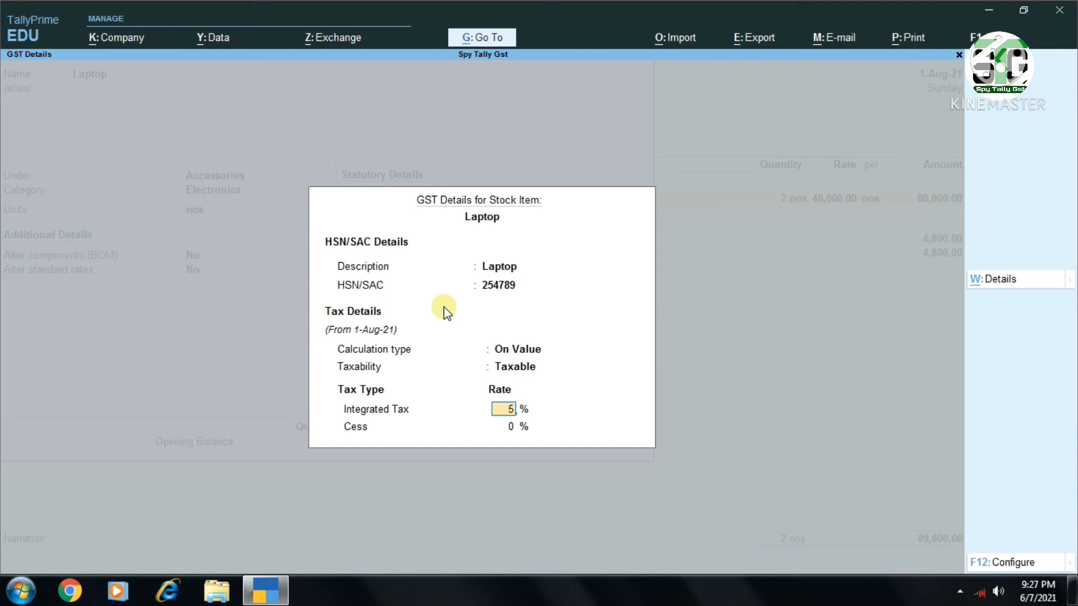
key(Return)
key(Return)
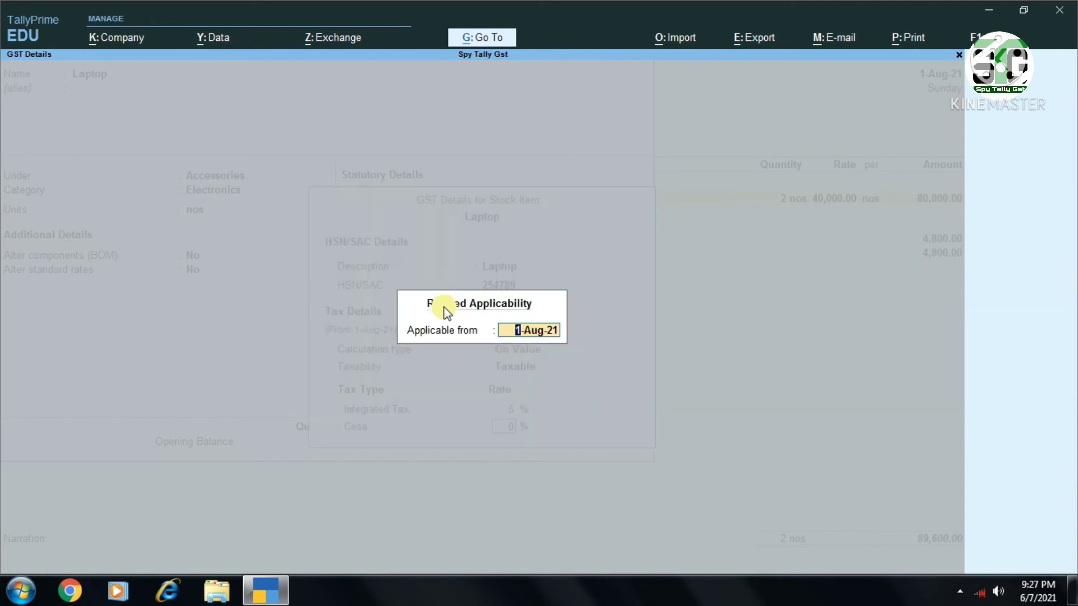
key(Return)
key(Return)
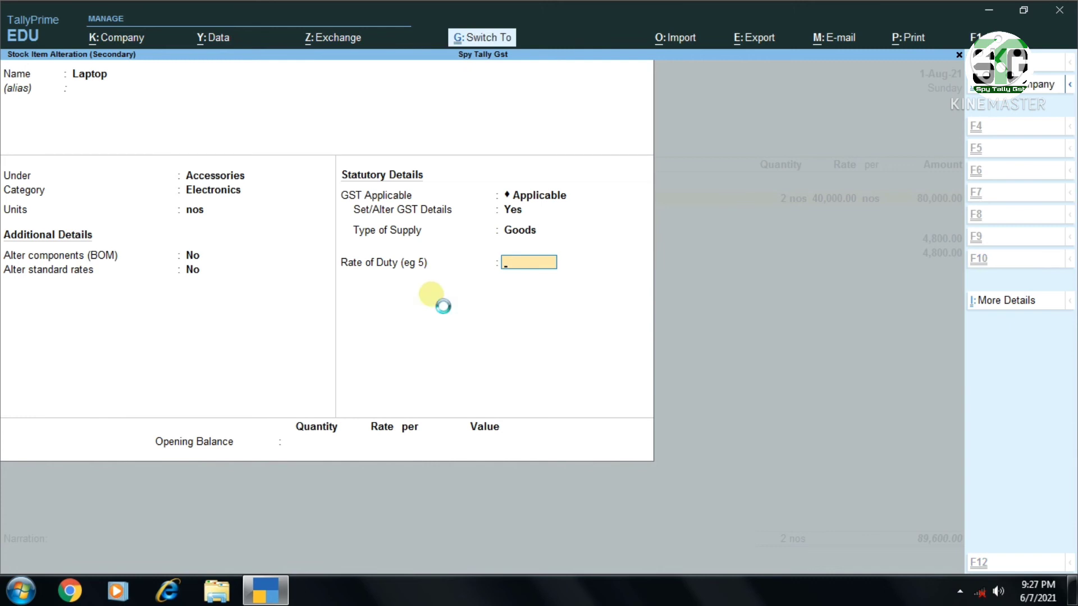
key(Return)
key(Return)
key(Return)
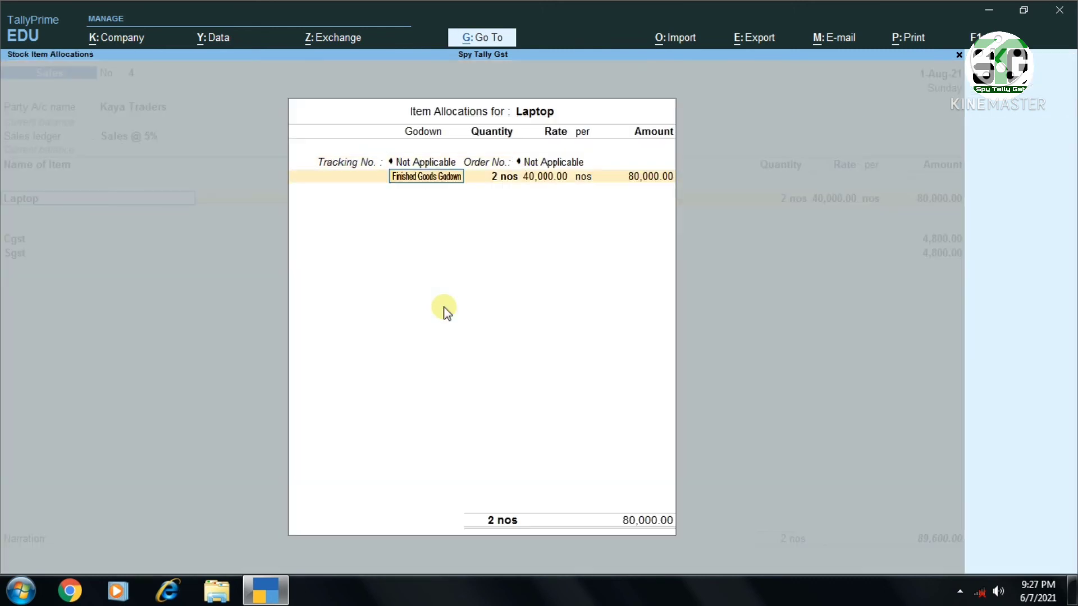
Step: Reconfirm the Laptop allocation of 2 nos at 40,000 and go through the Cgst line to the Sgst amount
key(Return)
key(Return)
key(Return)
key(Return)
key(Return)
key(Return)
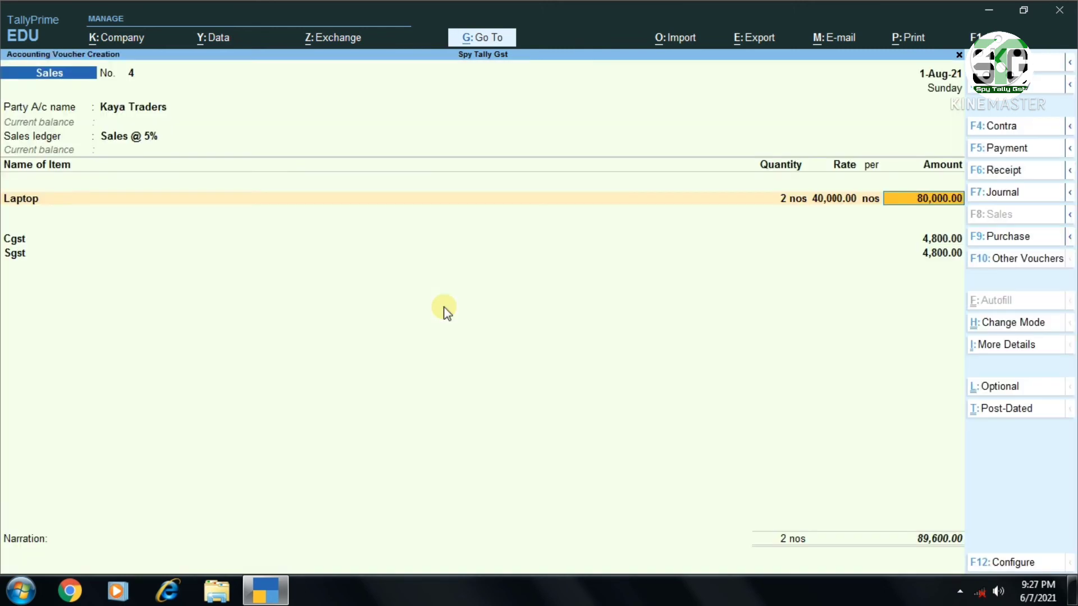
key(Return)
key(Return)
key(Return)
key(Return)
key(Return)
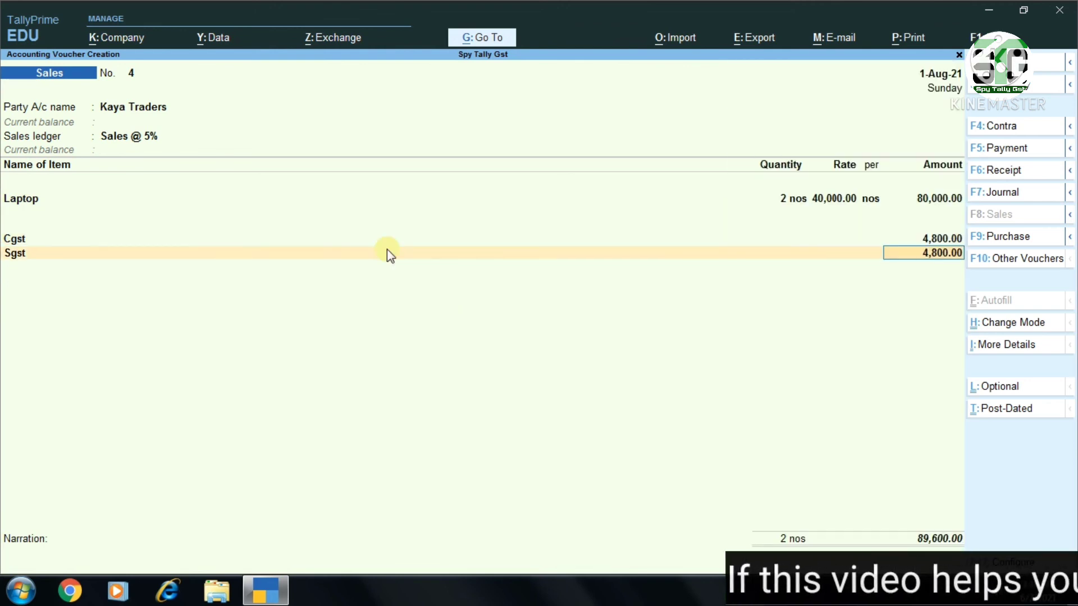
Step: Recheck the tax rates in the sales voucher's detailed GST tax analysis, and return to the voucher
key(ctrl+i)
key(Down)
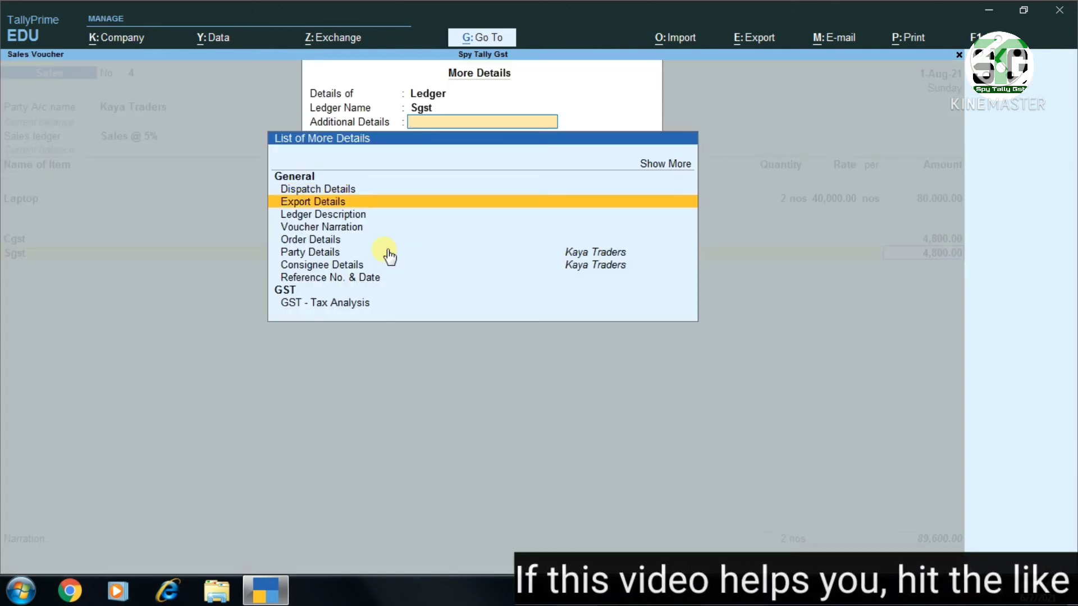
key(End)
key(Return)
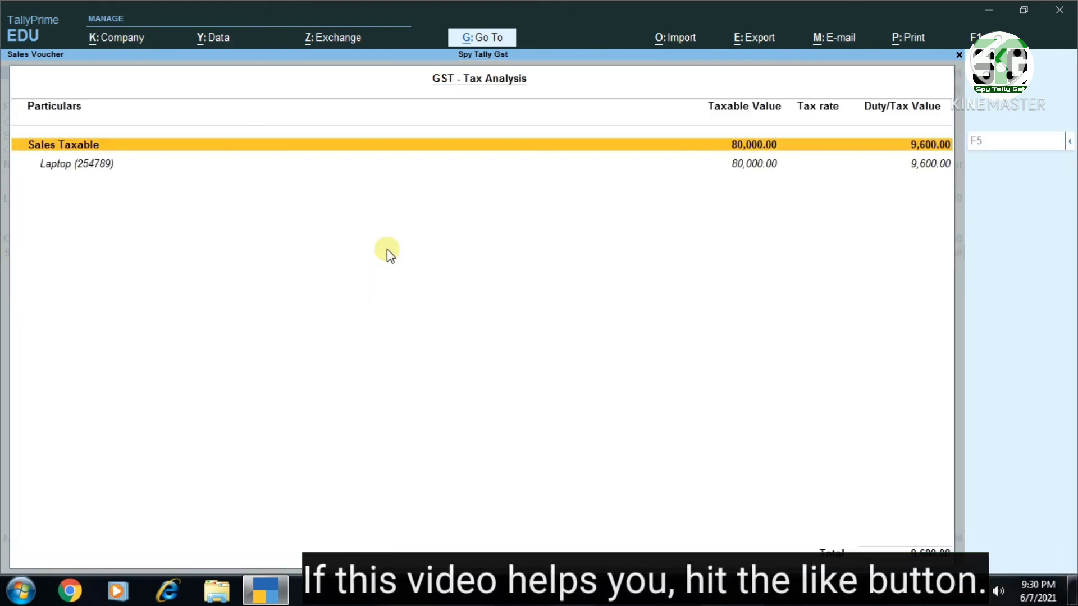
key(alt+F5)
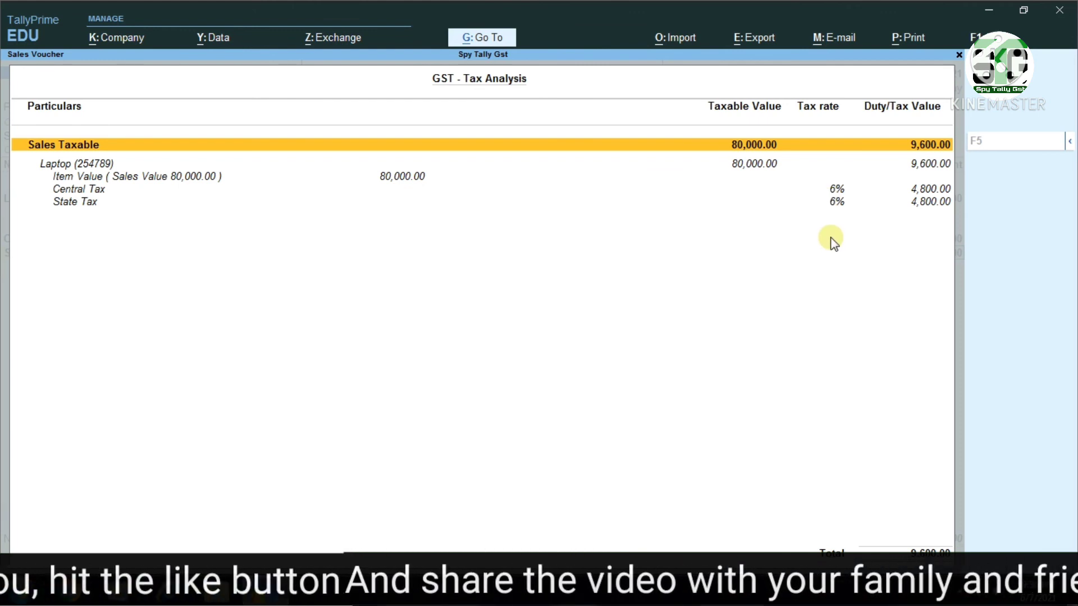
key(Escape)
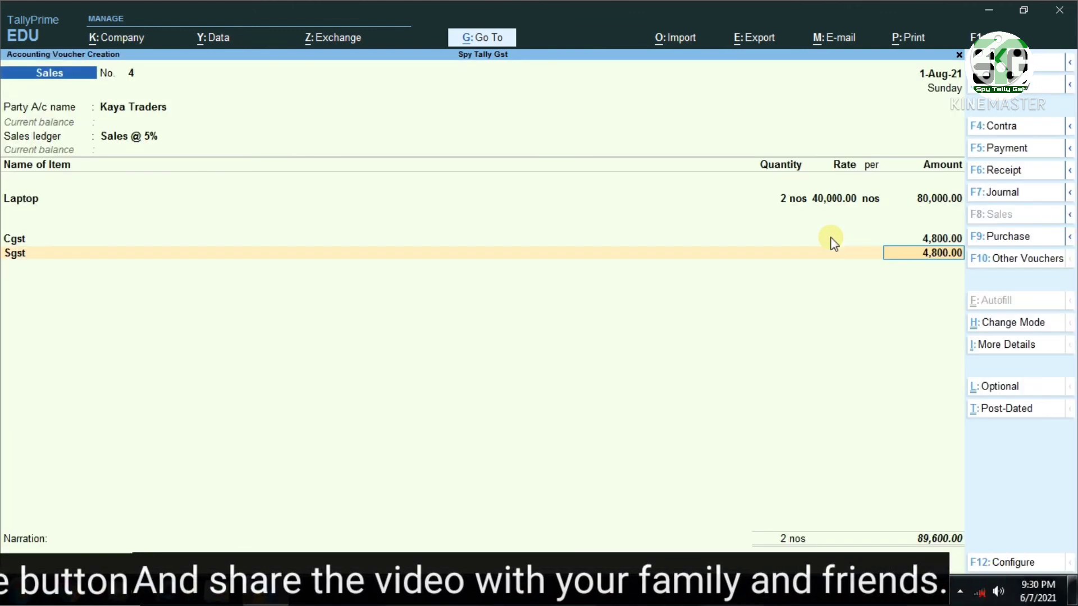
Step: Go back from the Sgst amount to Laptop's item allocation and open its Sales @ 5% ledger for alteration
key(BackSpace)
key(BackSpace)
key(BackSpace)
key(BackSpace)
key(BackSpace)
key(BackSpace)
key(BackSpace)
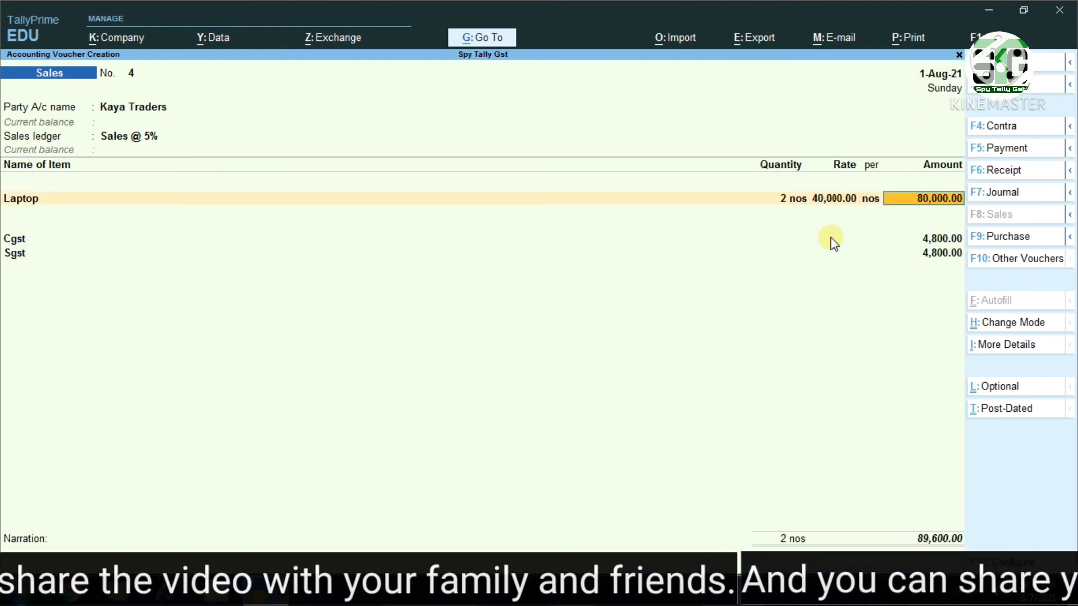
key(BackSpace)
key(ctrl+Return)
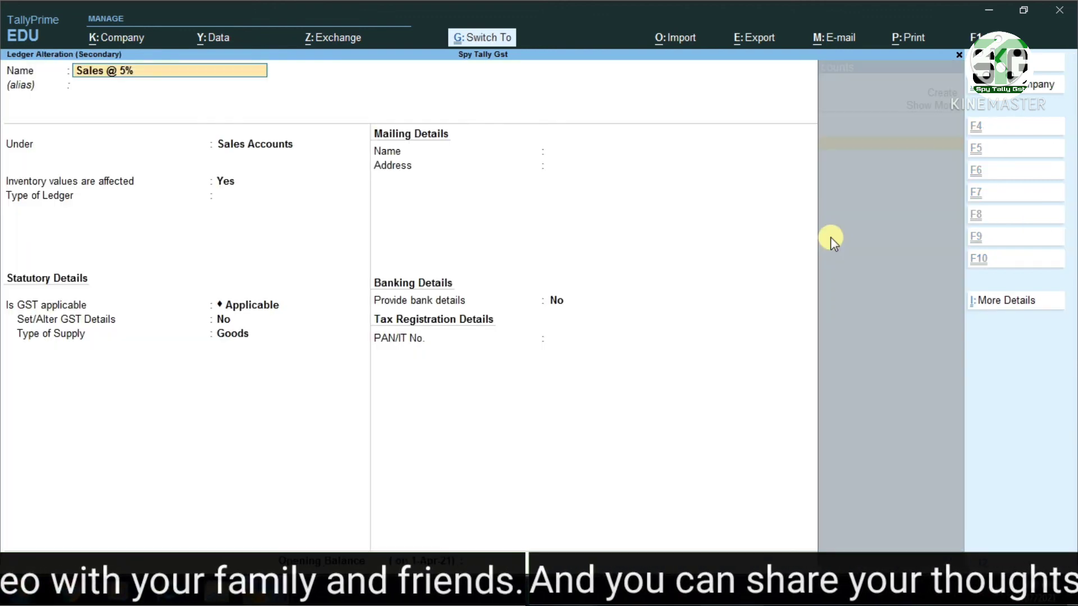
Step: Keep the Sales @ 5% ledger's general settings and GST Applicable, and enable Set/Alter GST Details
key(Return)
key(Return)
key(Return)
key(Return)
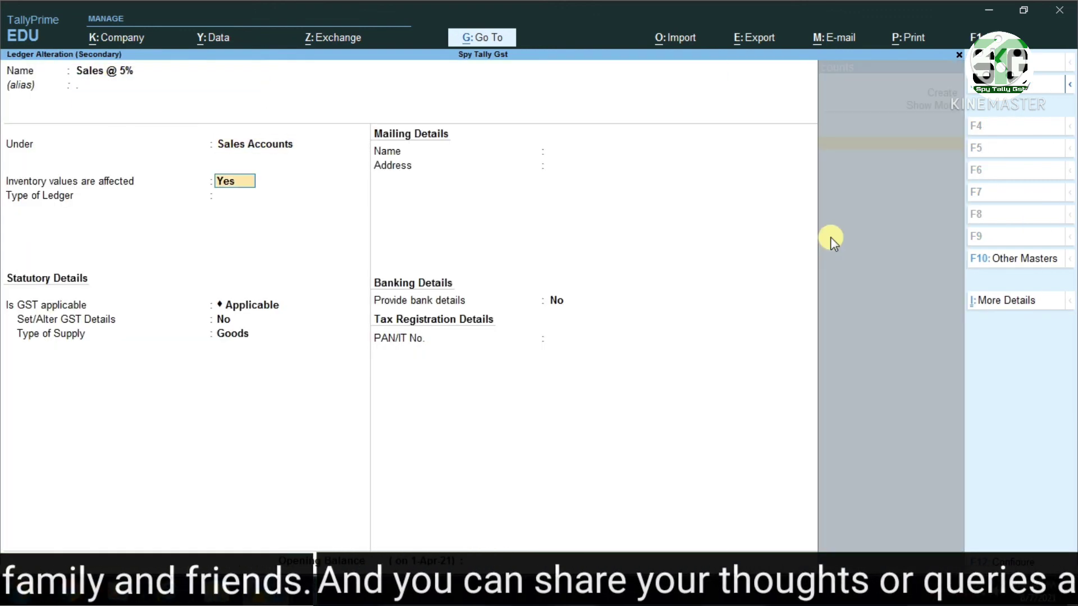
key(Return)
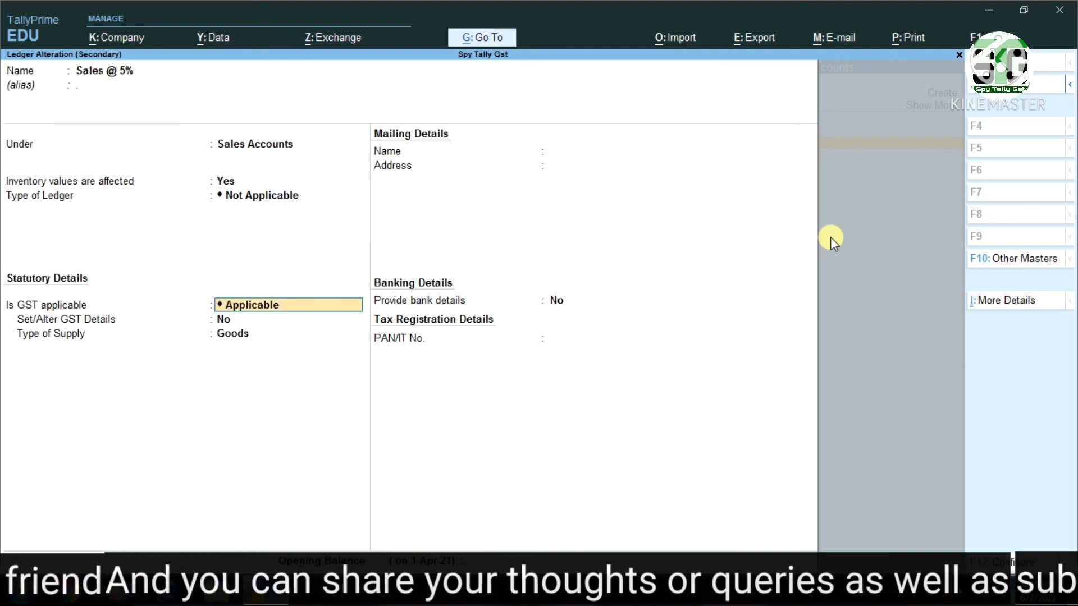
key(Return)
text(y)
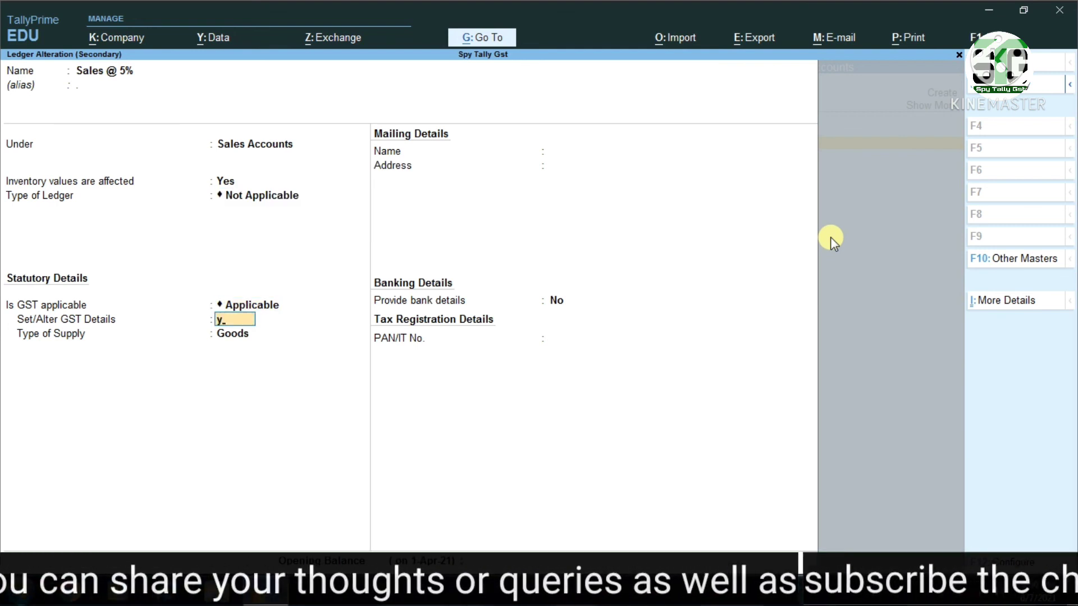
key(Return)
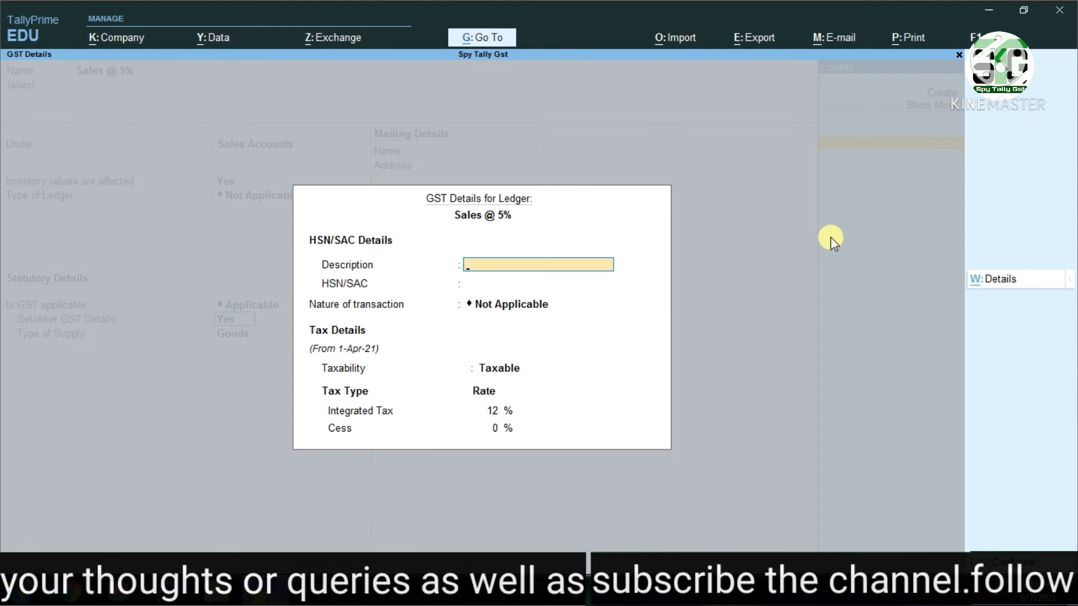
Step: Set the nature of transaction to Sales Taxable in the Sales @ 5% ledger's GST details, and back out of the revised applicability date
key(Return)
key(Return)
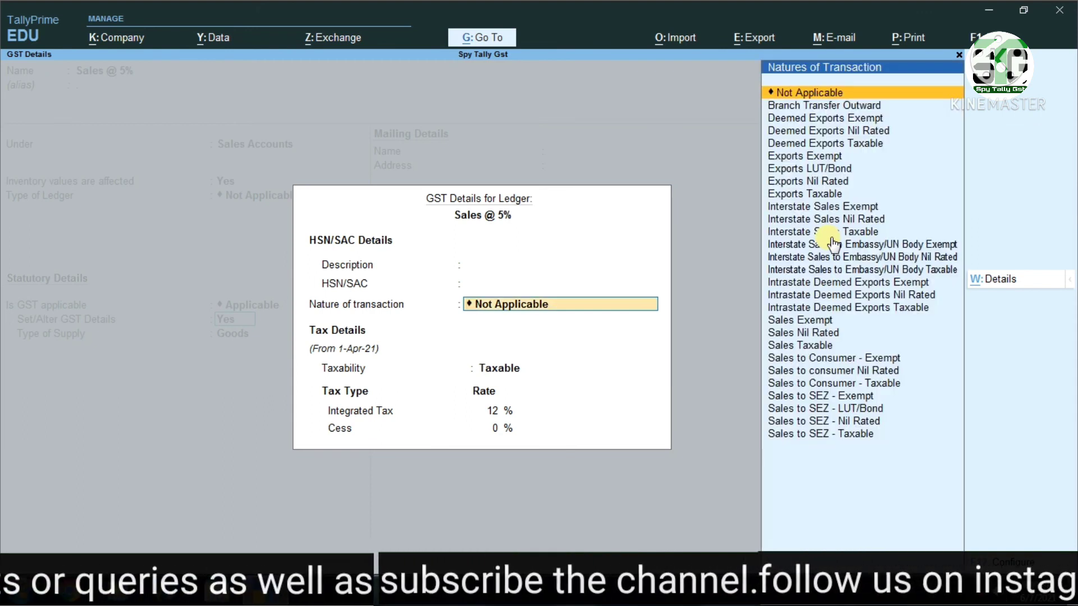
text(Sa)
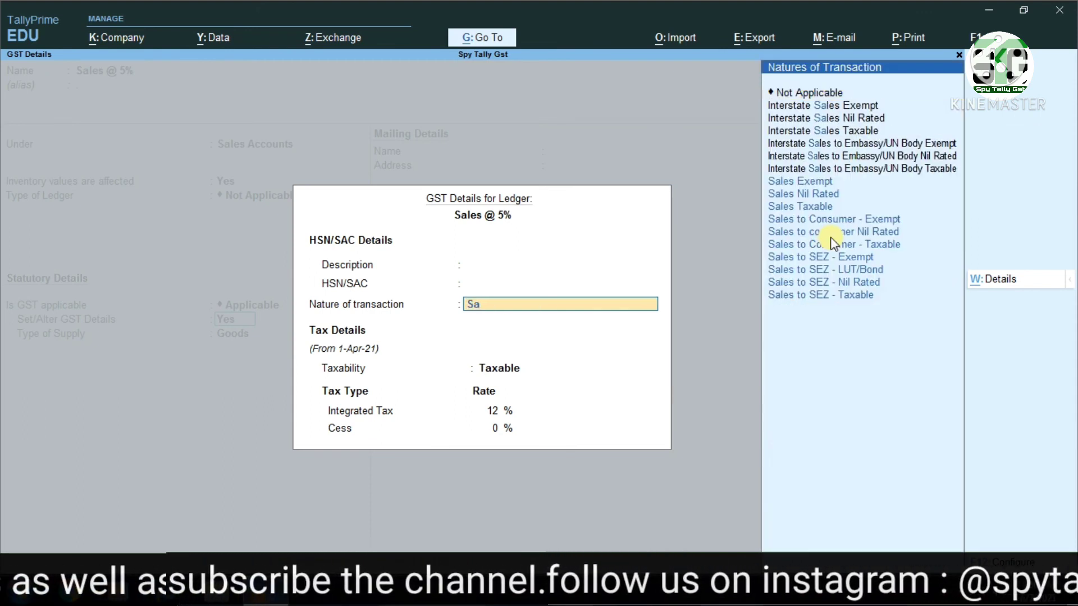
key(Down)
key(Down)
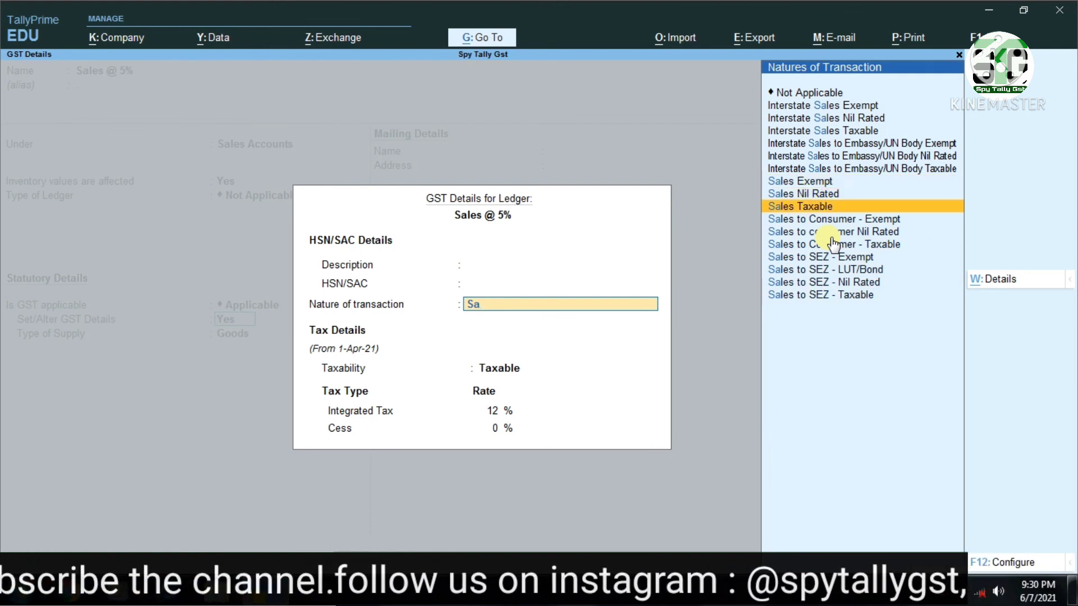
key(Return)
key(Return)
key(Return)
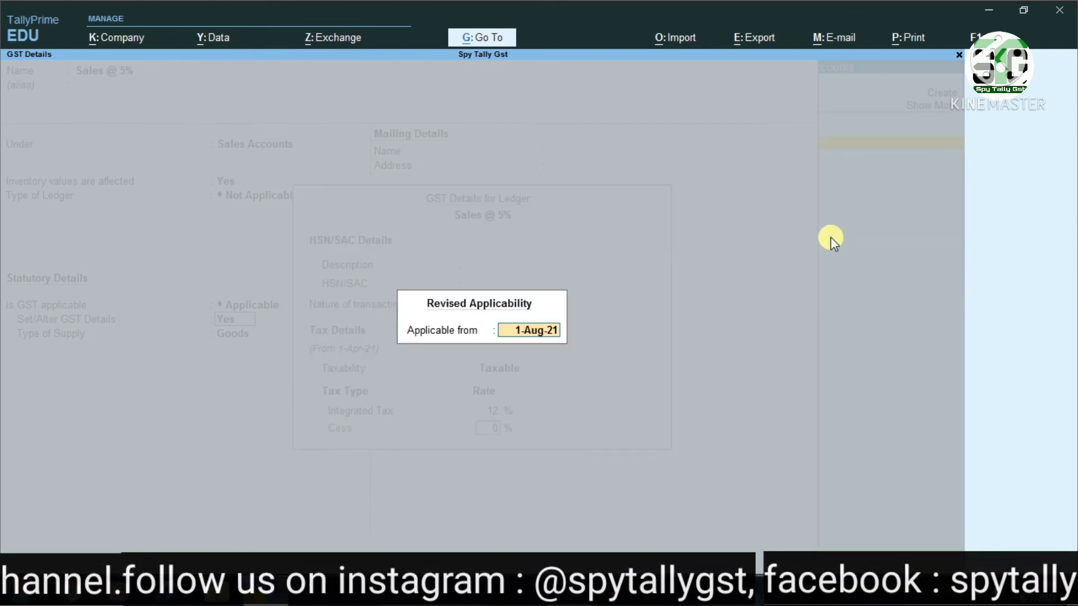
key(Escape)
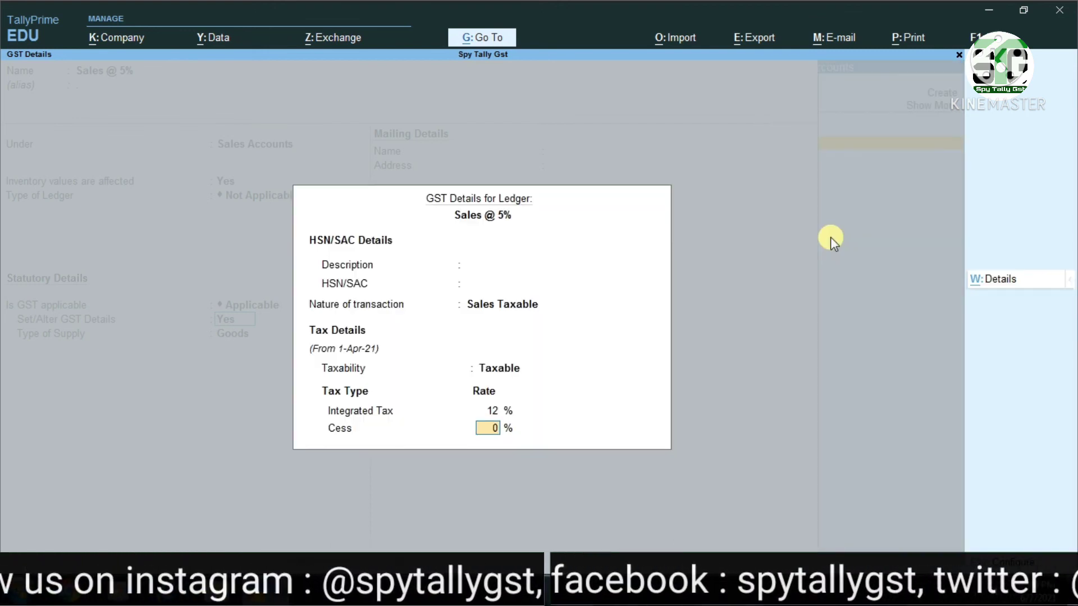
Step: Set the ledger's integrated tax rate to 5% with 0% cess, applicable from 1-Aug-21, and save the ledger
key(Up)
text(5)
key(Return)
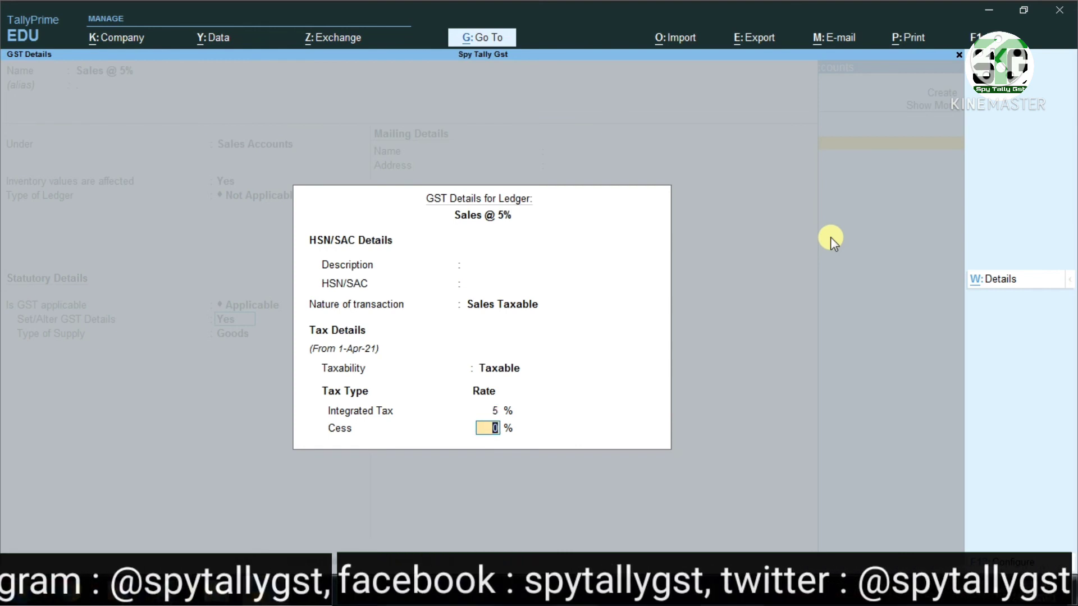
key(Return)
key(Return)
key(Return)
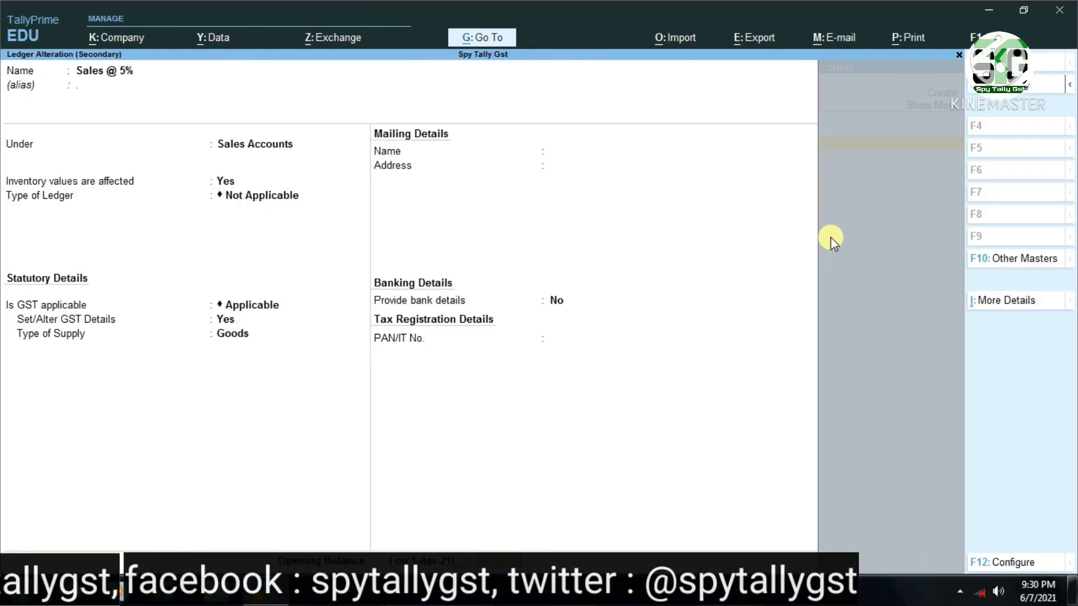
key(Return)
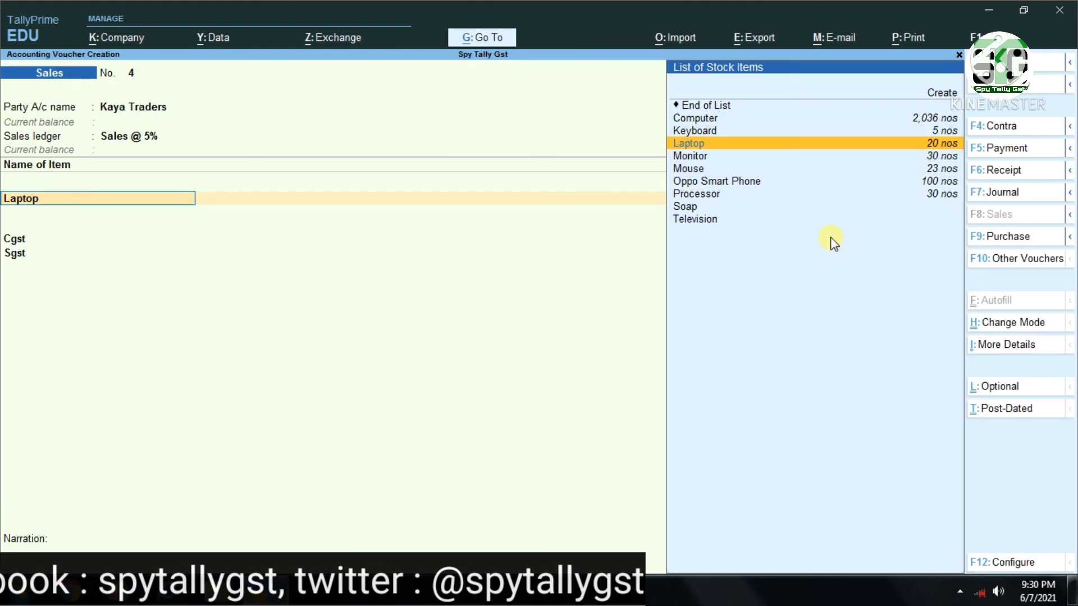
Step: Reconfirm the Laptop line of 2 nos at 40,000 under Sales @ 5%, end the item list and go to the Cgst amount
key(Return)
key(Return)
key(Return)
key(Return)
key(Return)
key(Return)
key(Return)
key(Return)
key(Return)
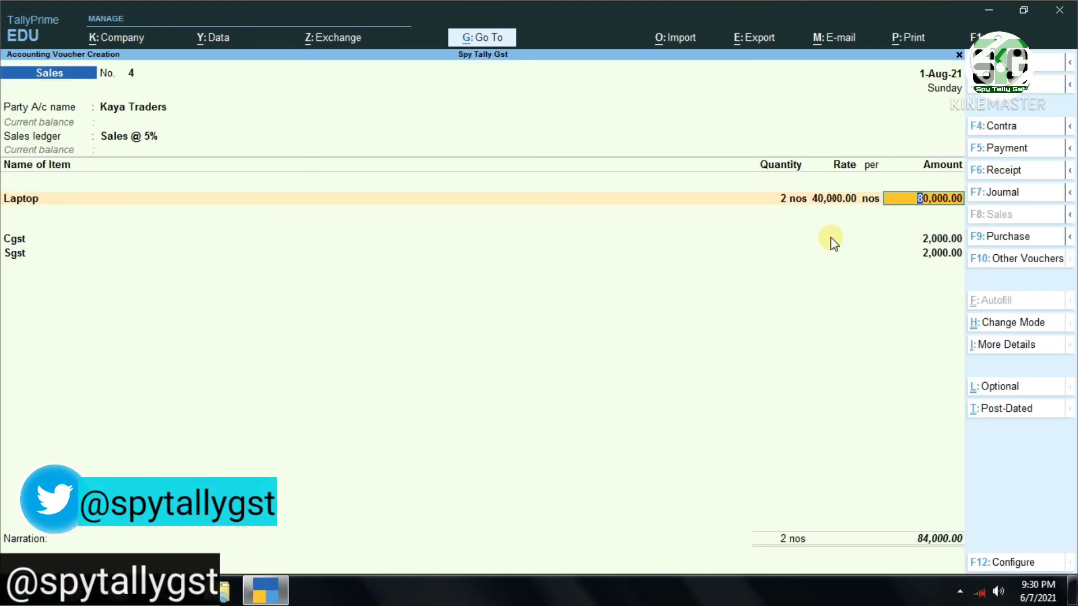
key(Return)
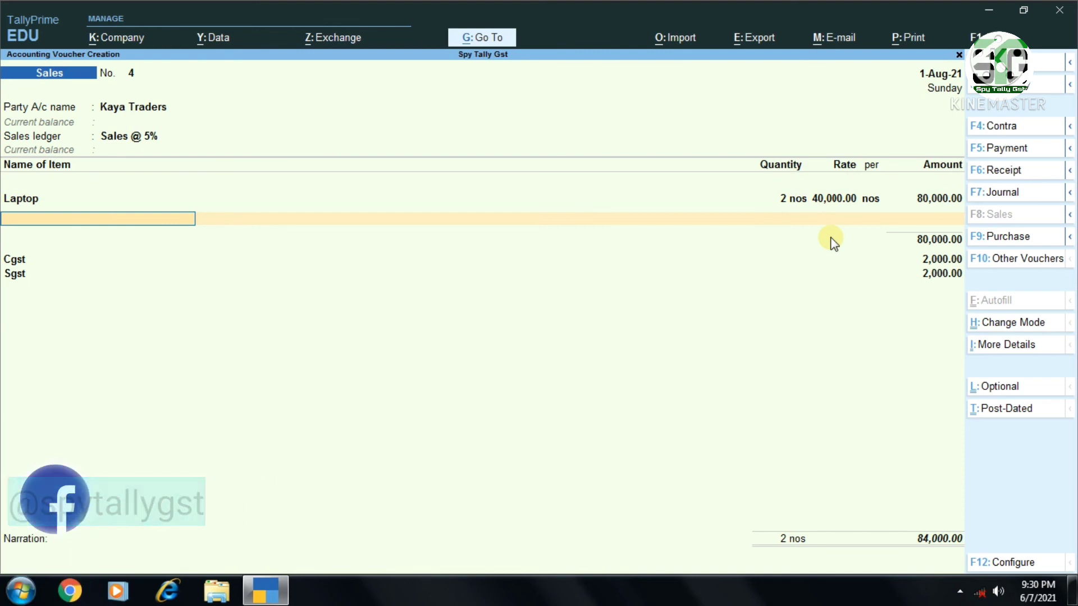
key(Return)
key(Return)
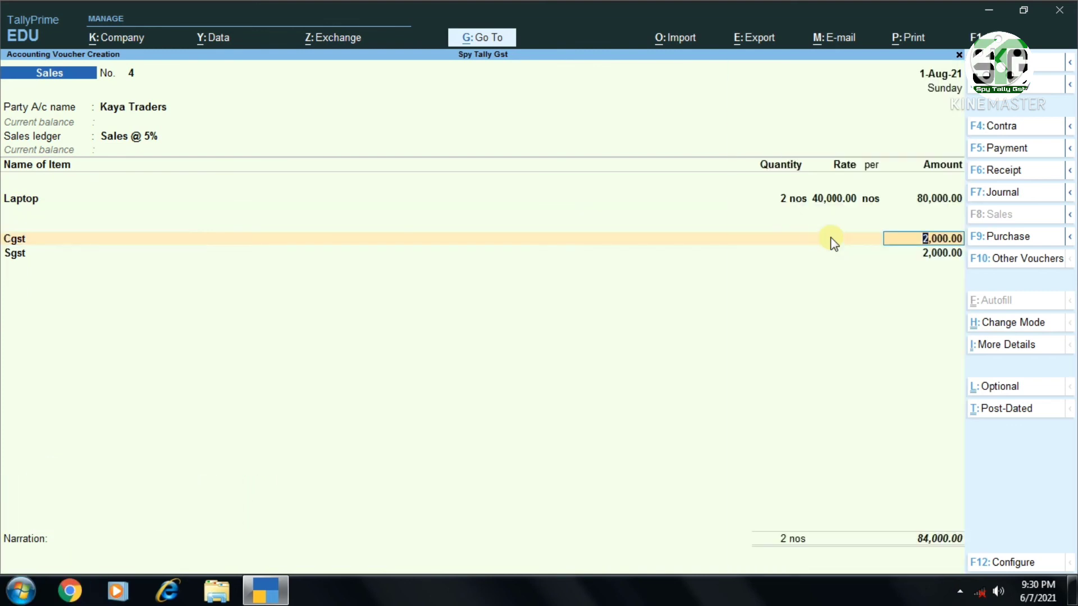
Step: Check the central and state tax rates in the voucher's detailed GST tax analysis, and return to the voucher
key(ctrl+i)
key(Down)
key(Down)
key(Down)
key(Down)
key(Down)
key(Down)
key(Down)
key(Down)
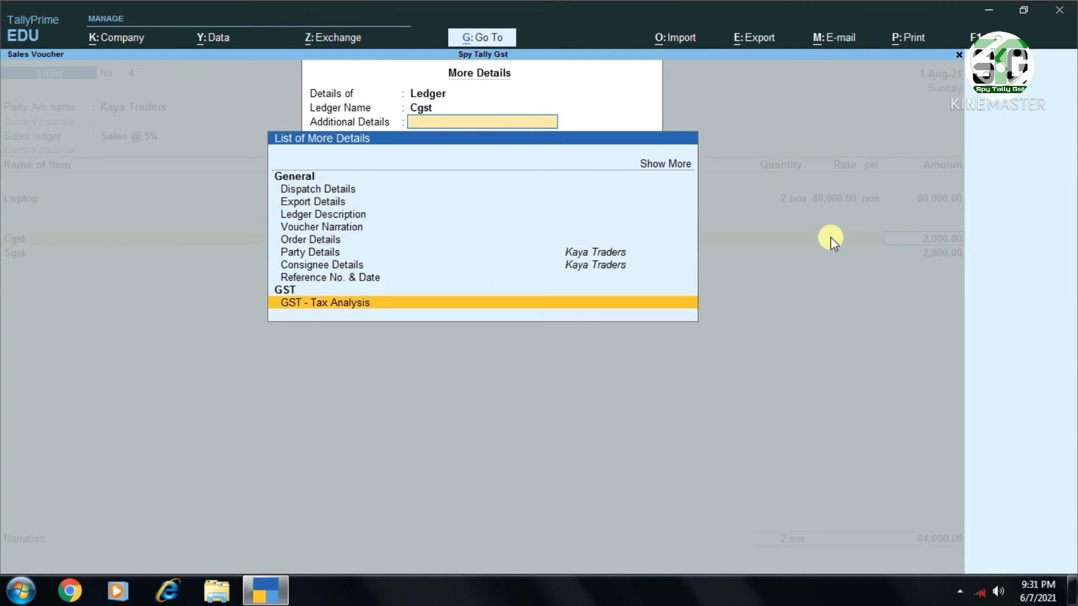
key(Return)
key(alt+F5)
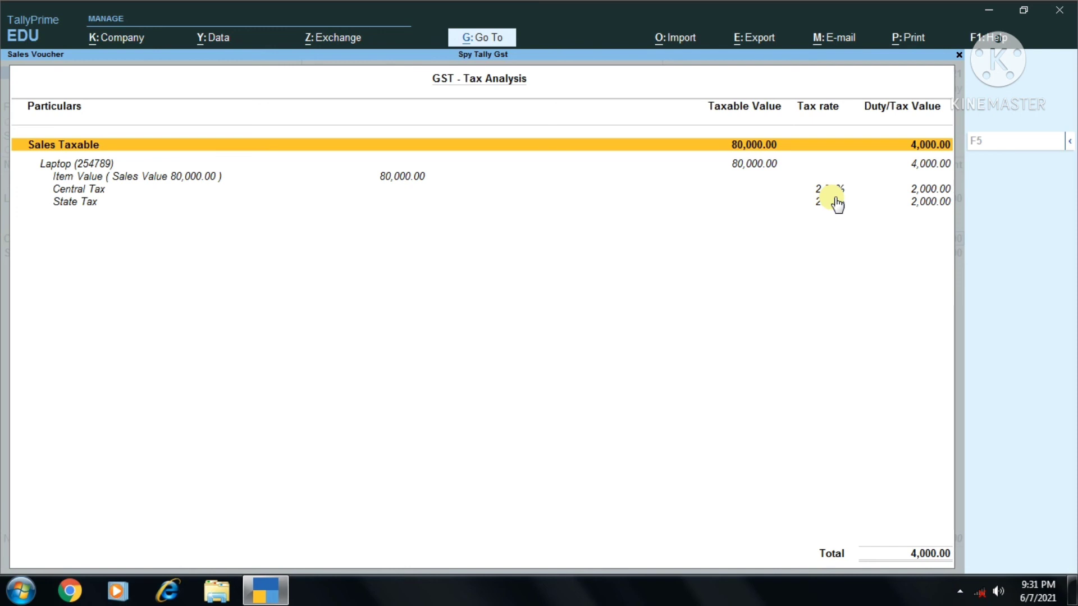
key(Escape)
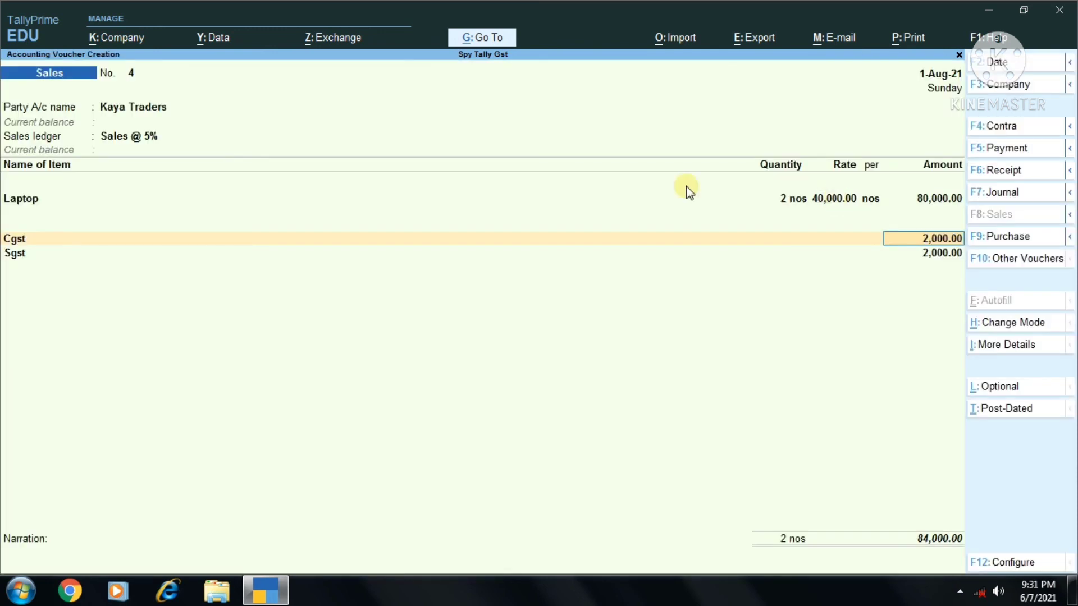